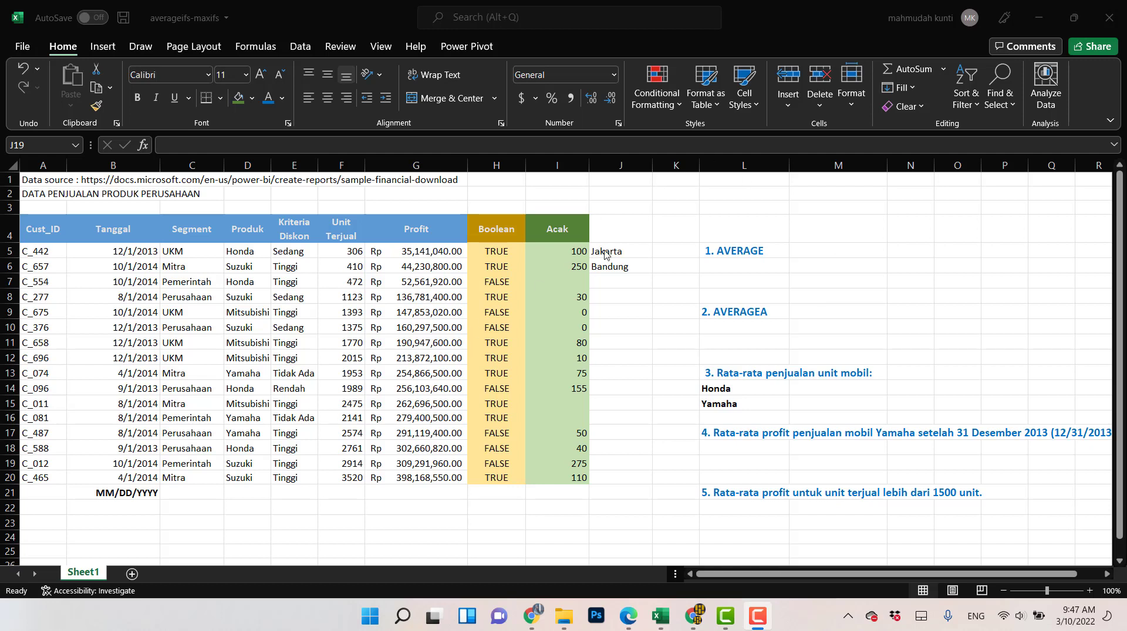
# Calculate the average of the Profit column in cell L6 under the AVERAGE heading with =AVERAGE(G5:G20).
pyautogui.click(755, 254)
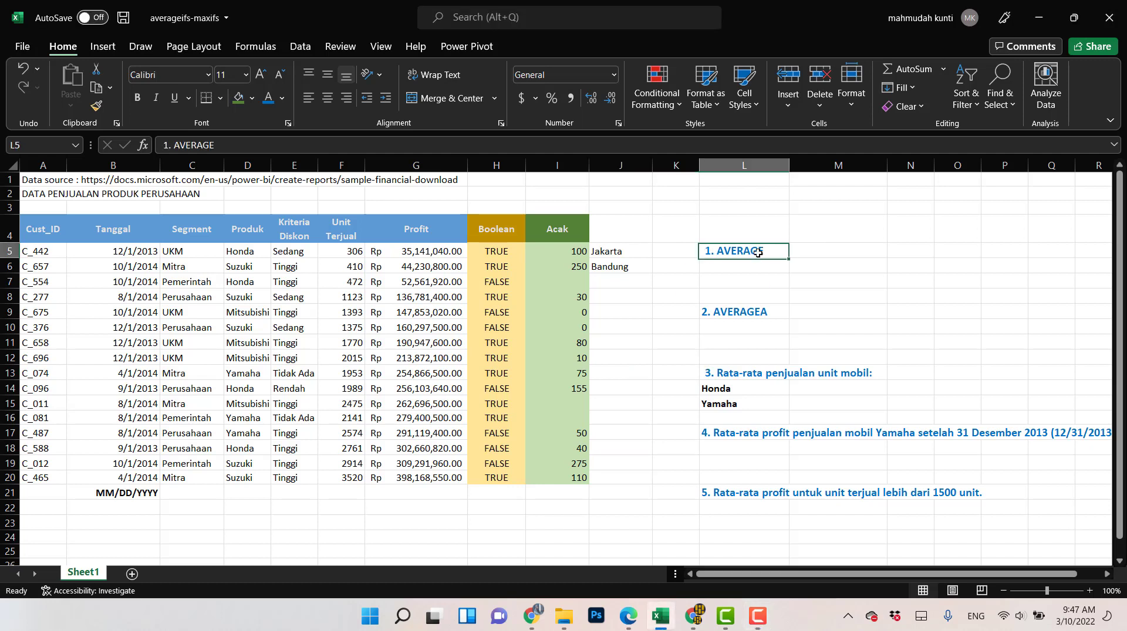
pyautogui.click(747, 269)
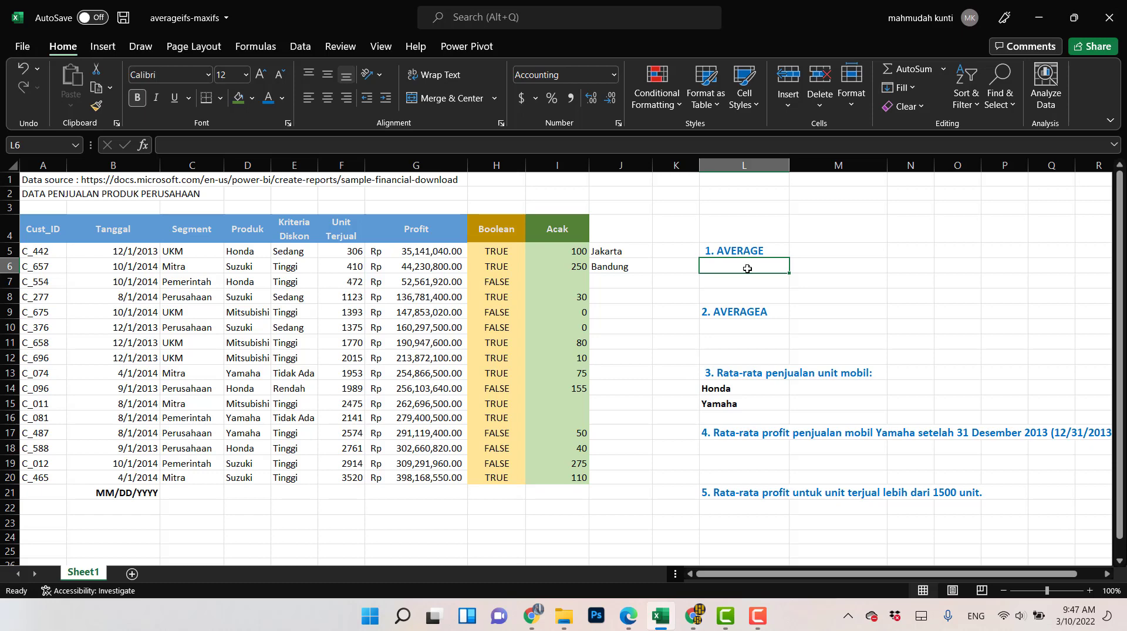
pyautogui.write('=')
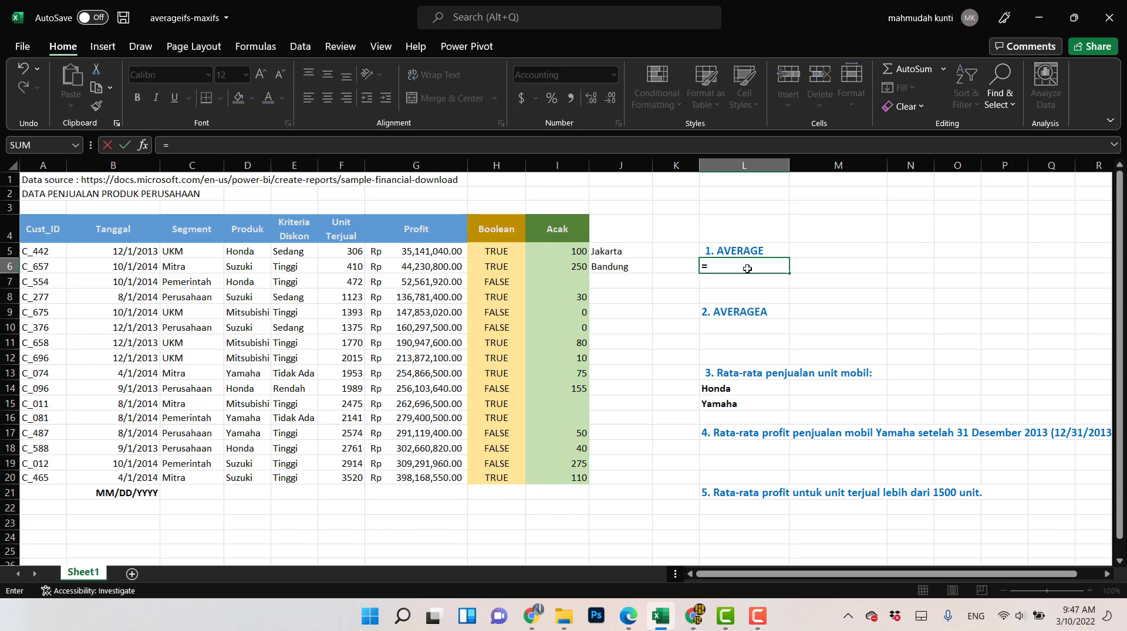
pyautogui.write('avera')
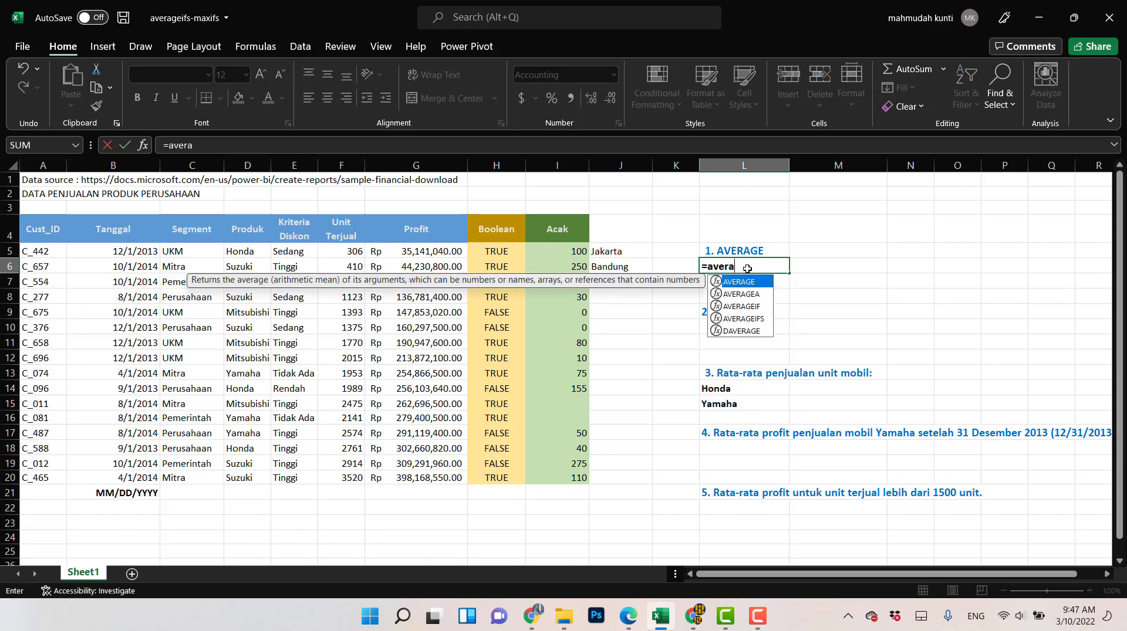
pyautogui.write('ge')
pyautogui.press('Tab')
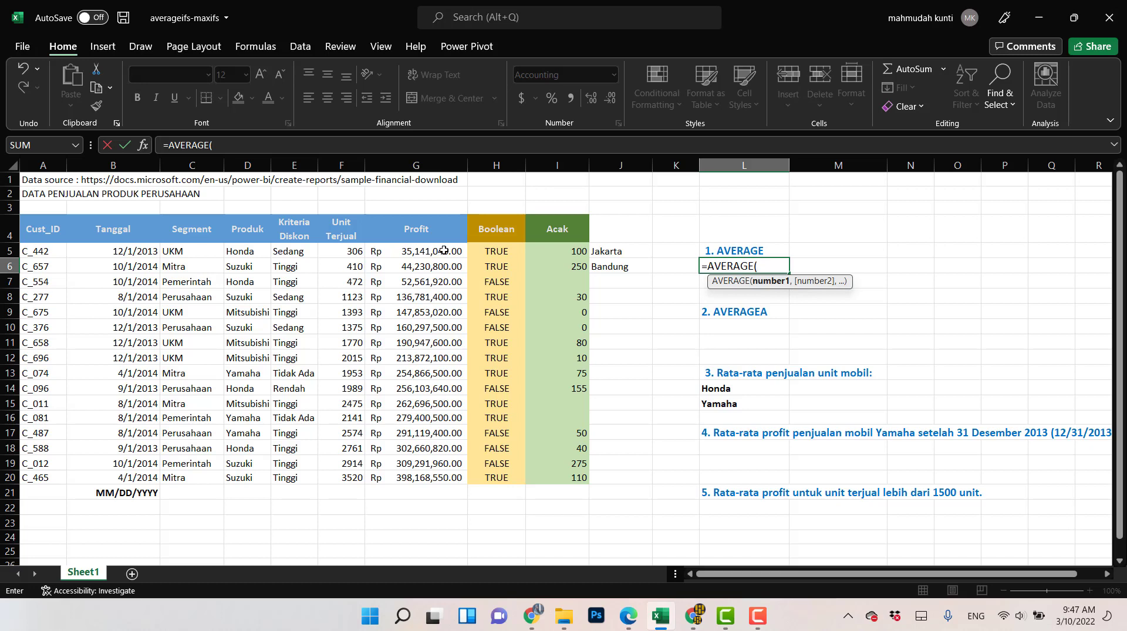
pyautogui.moveTo(443, 250); pyautogui.dragTo(432, 476)
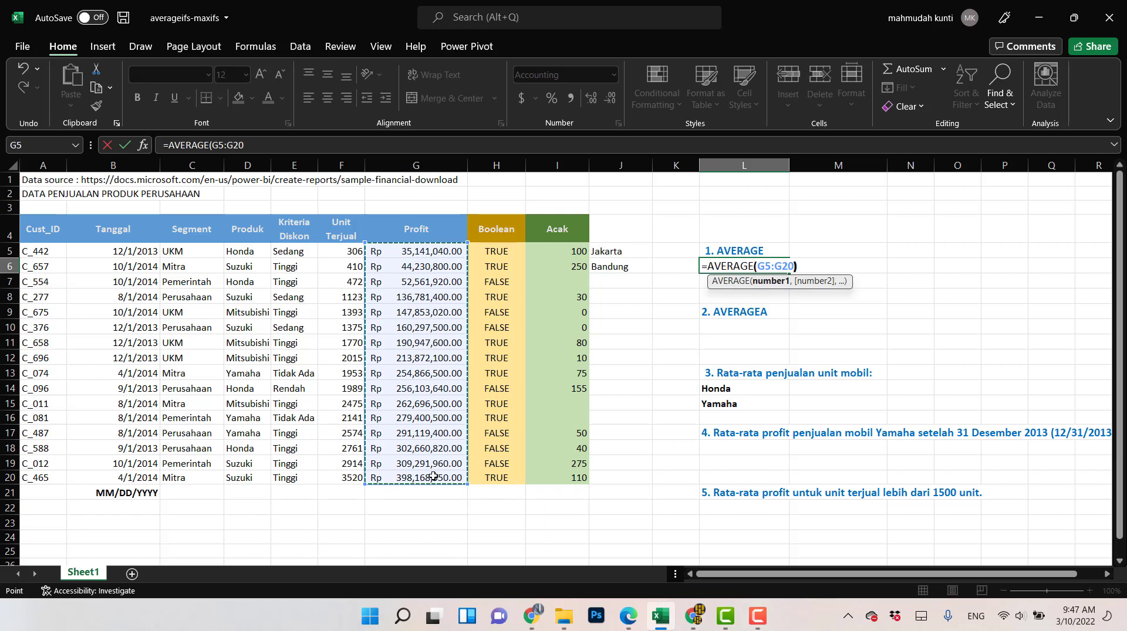
pyautogui.write(')')
pyautogui.press('Return')
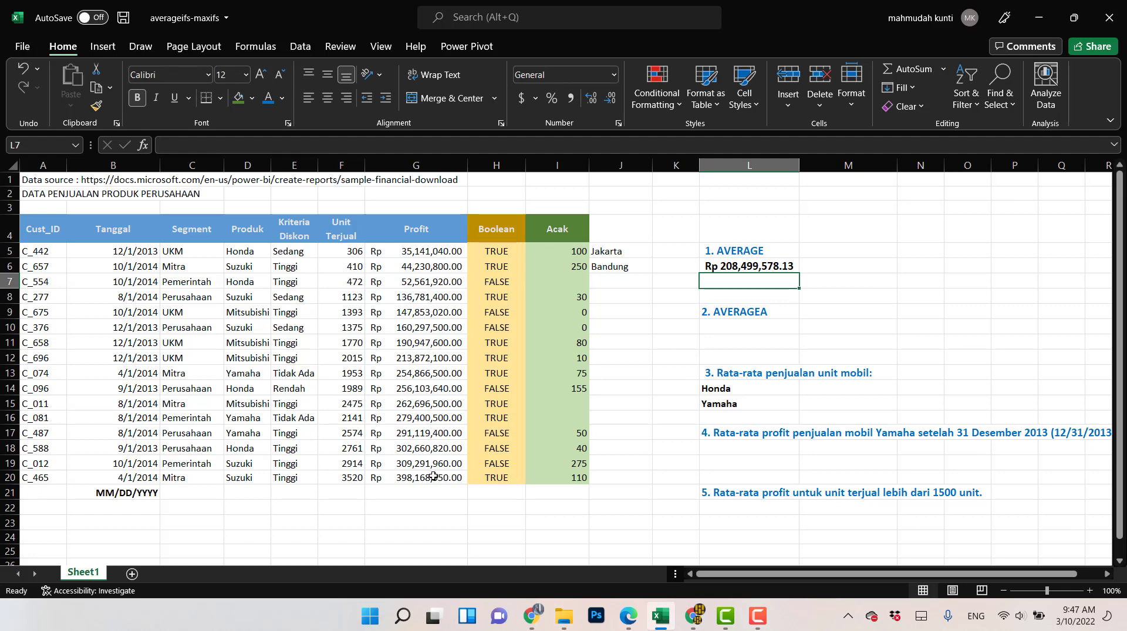
# Enter =AVERAGE(I8:I9) in cell L7 to average two Acak cells, one of which contains a zero.
pyautogui.moveTo(581, 312)
pyautogui.mouseDown()
pyautogui.moveTo(578, 328)
pyautogui.moveTo(591, 307)
pyautogui.mouseUp()
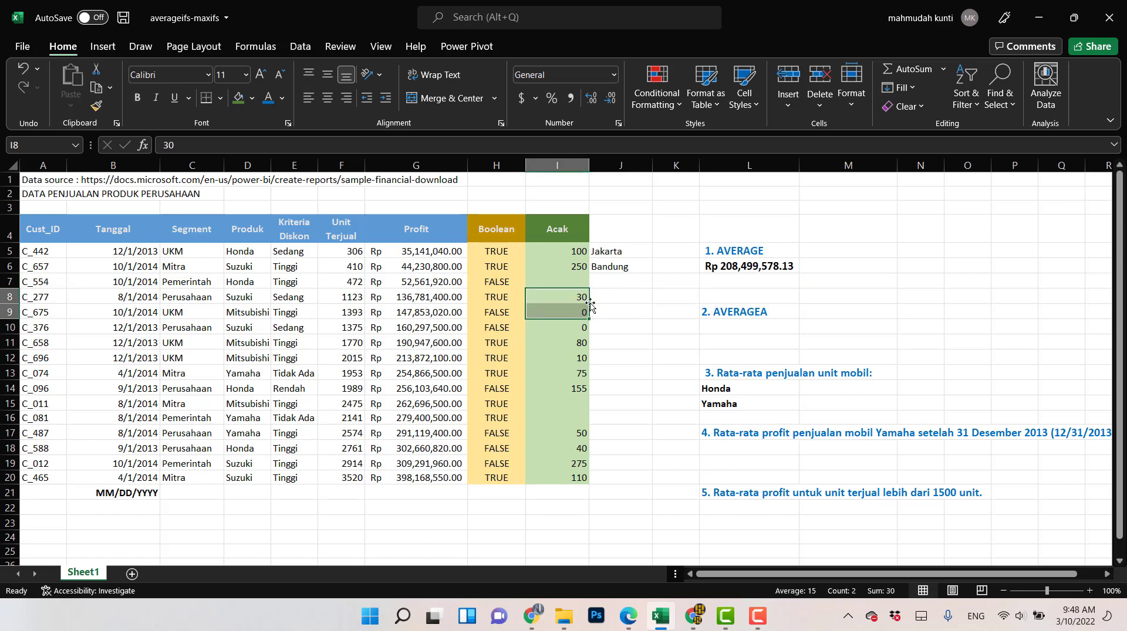
pyautogui.click(718, 282)
pyautogui.write('=')
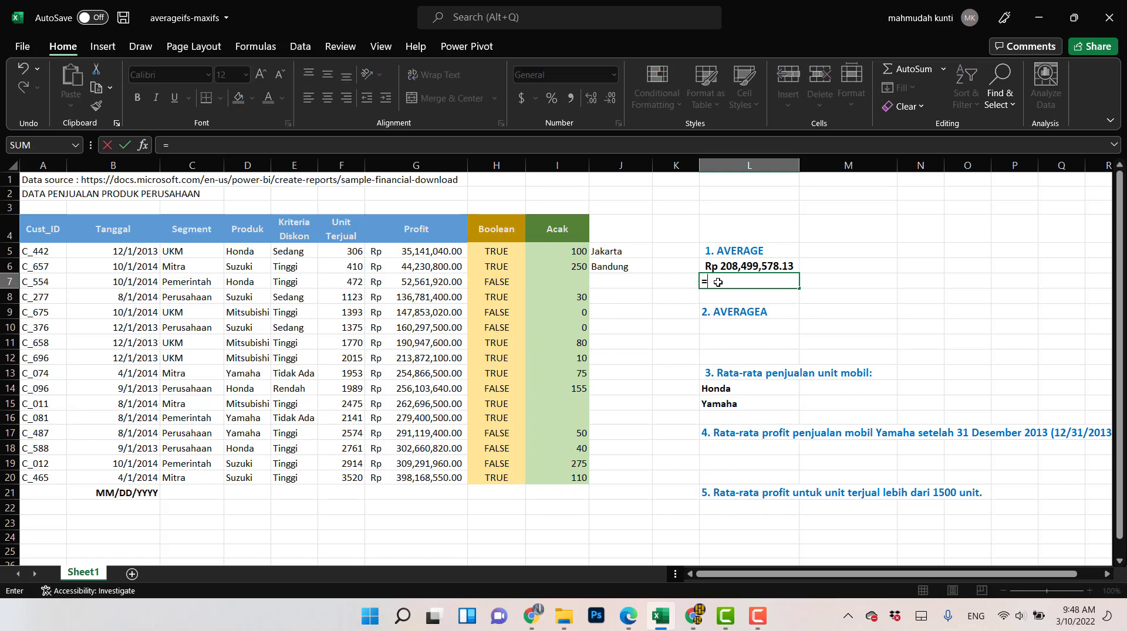
pyautogui.write('aver')
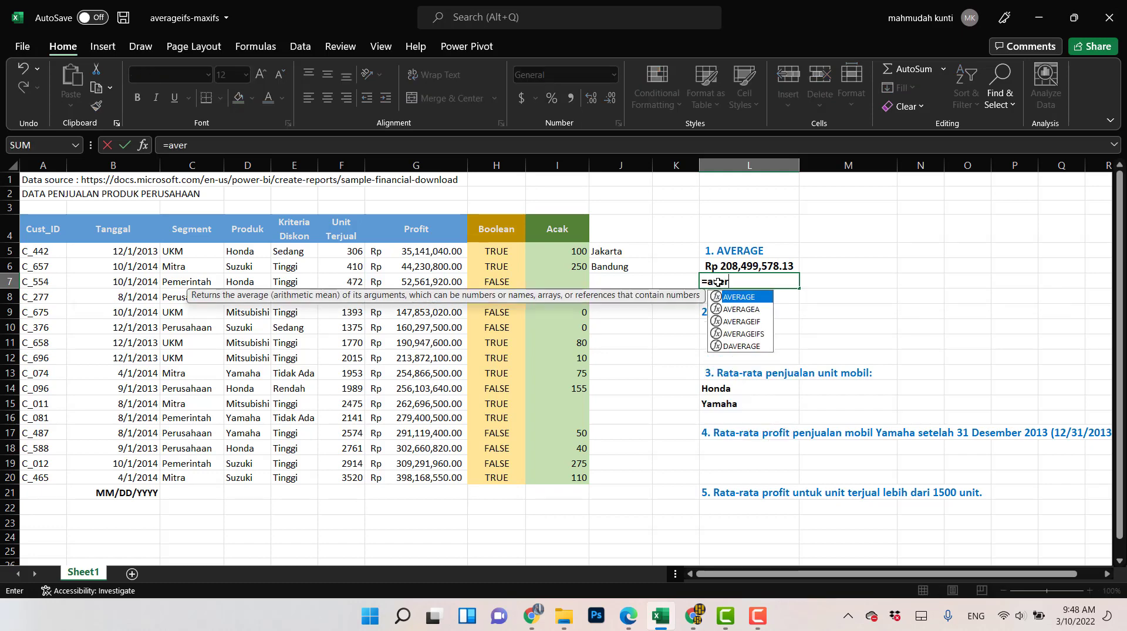
pyautogui.press('Tab')
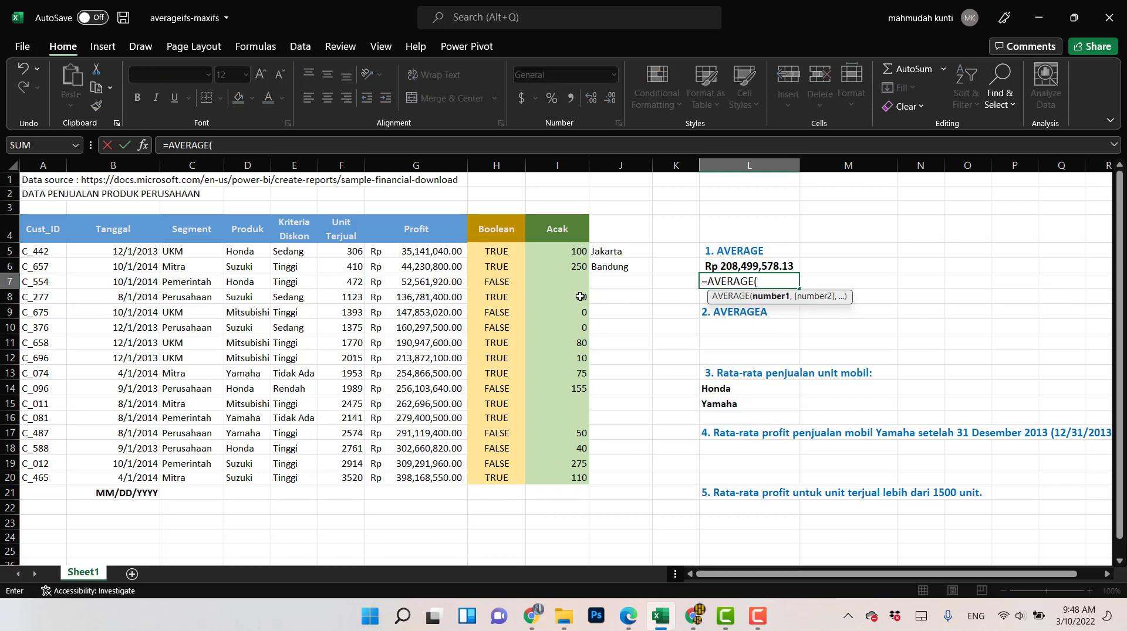
pyautogui.moveTo(581, 297); pyautogui.dragTo(580, 309)
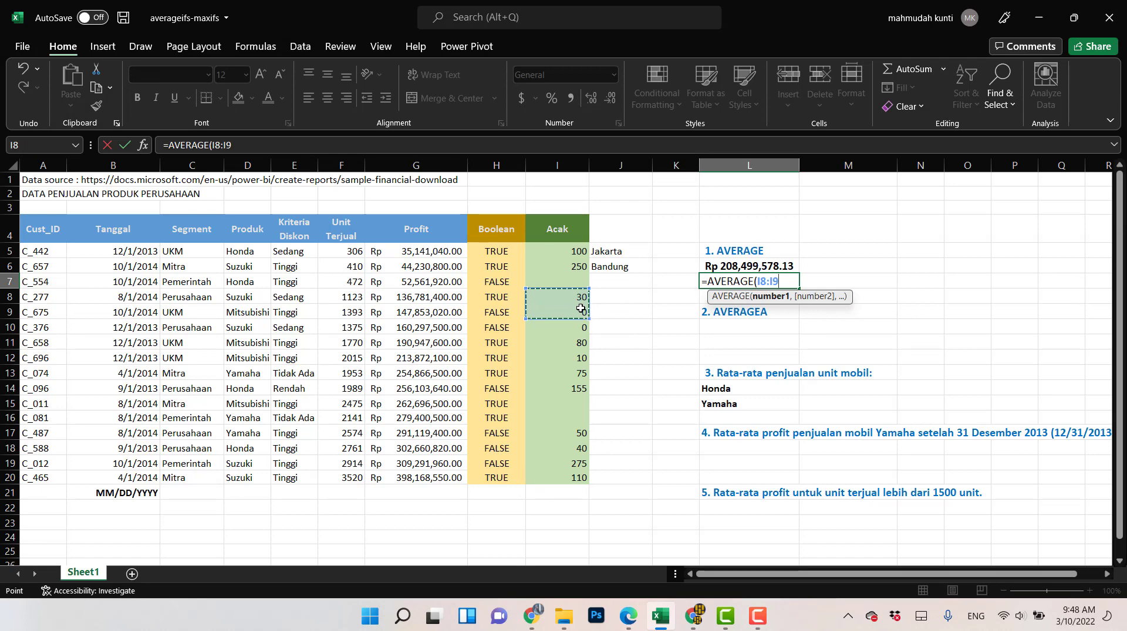
pyautogui.write(')')
pyautogui.press('Return')
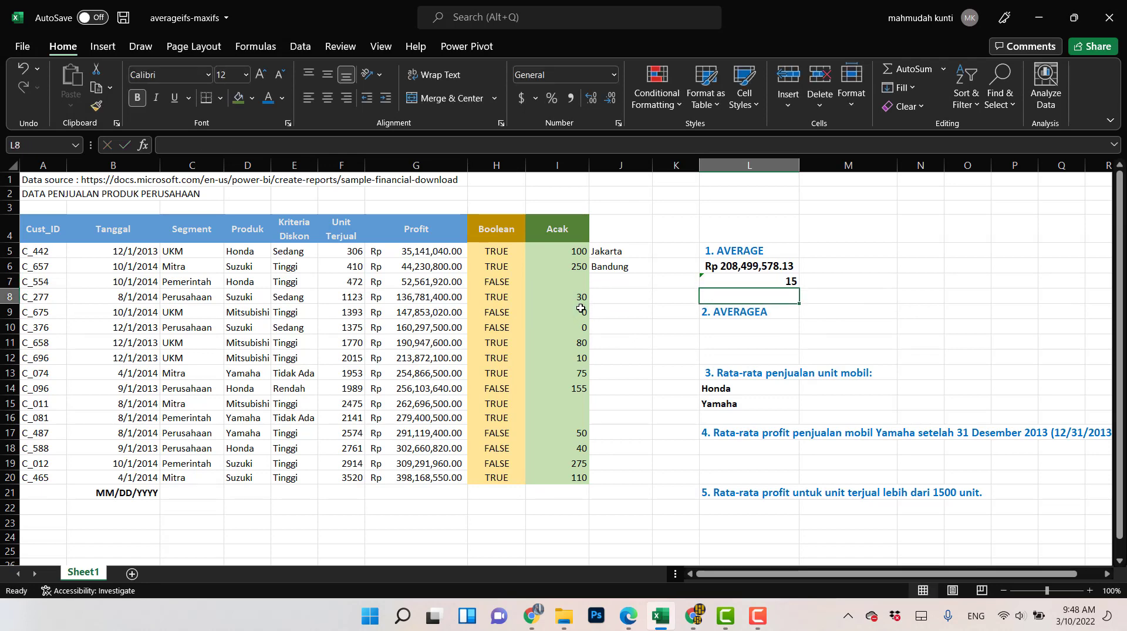
# Replace the formula in cell L7 with =AVERAGE(I7:I8) to average the blank Acak cell and the one below it.
pyautogui.press('Up')
pyautogui.write('=AVERAGE(')
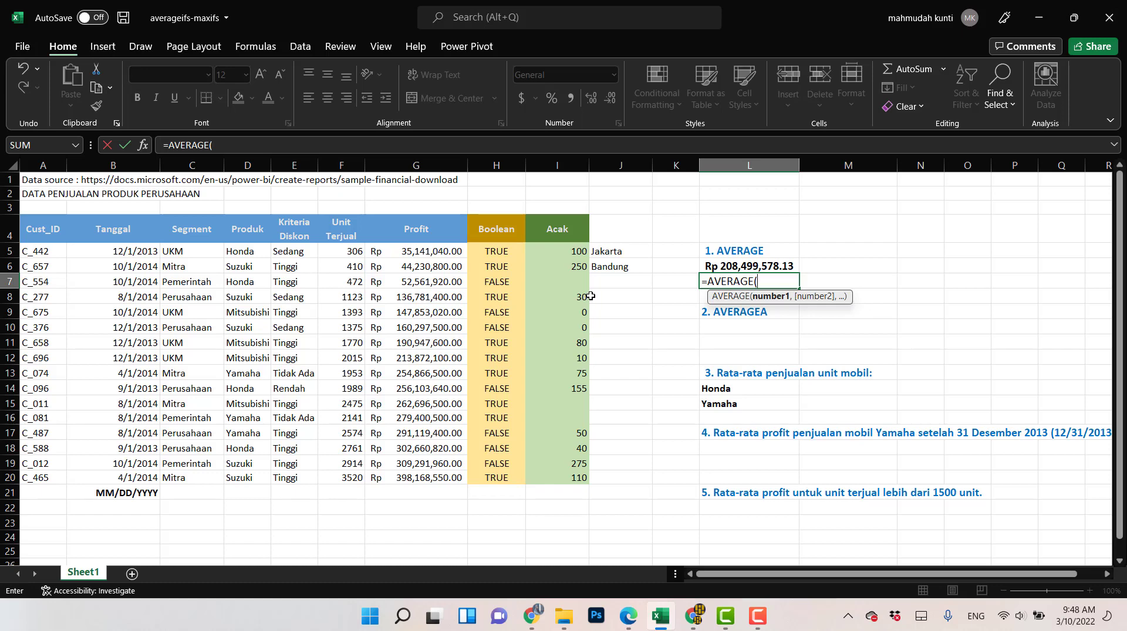
pyautogui.moveTo(590, 296); pyautogui.dragTo(576, 284)
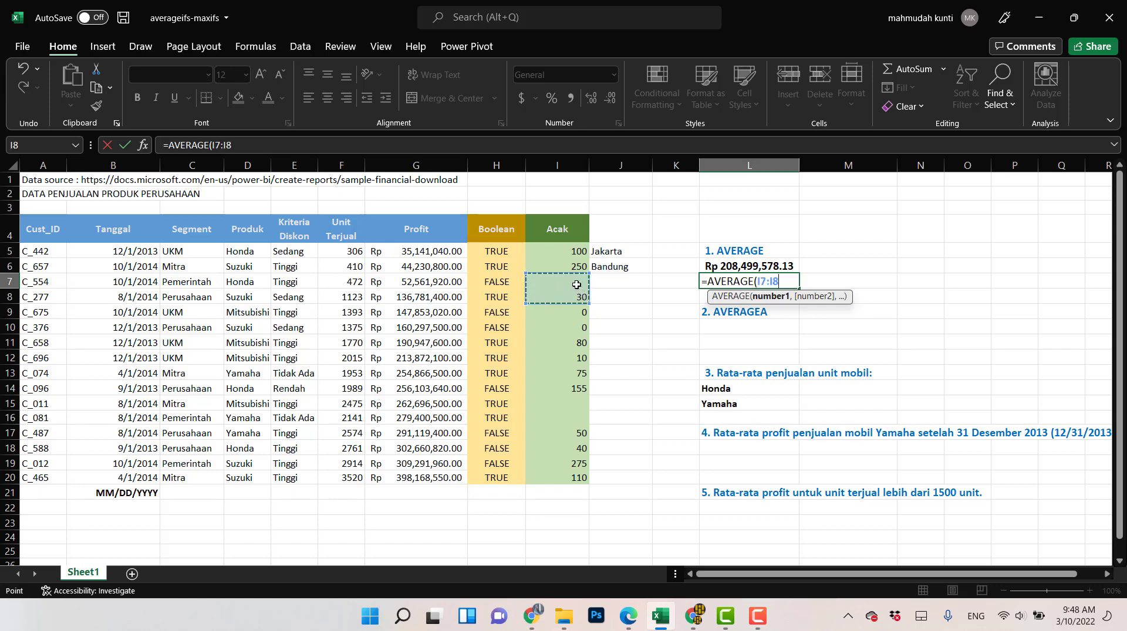
pyautogui.write(')')
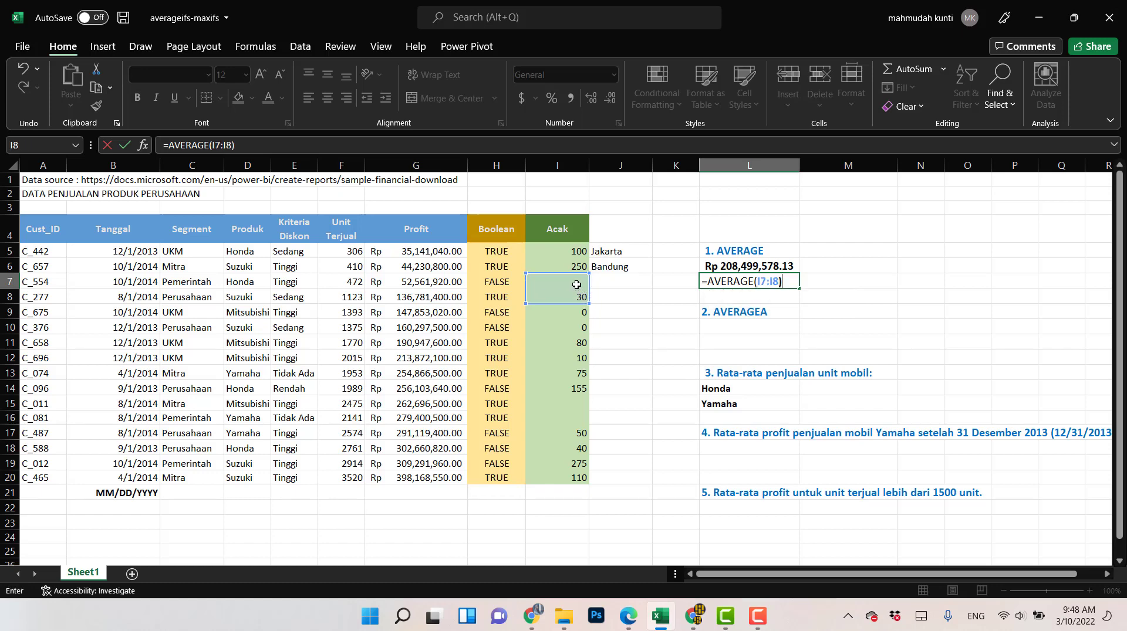
pyautogui.press('Return')
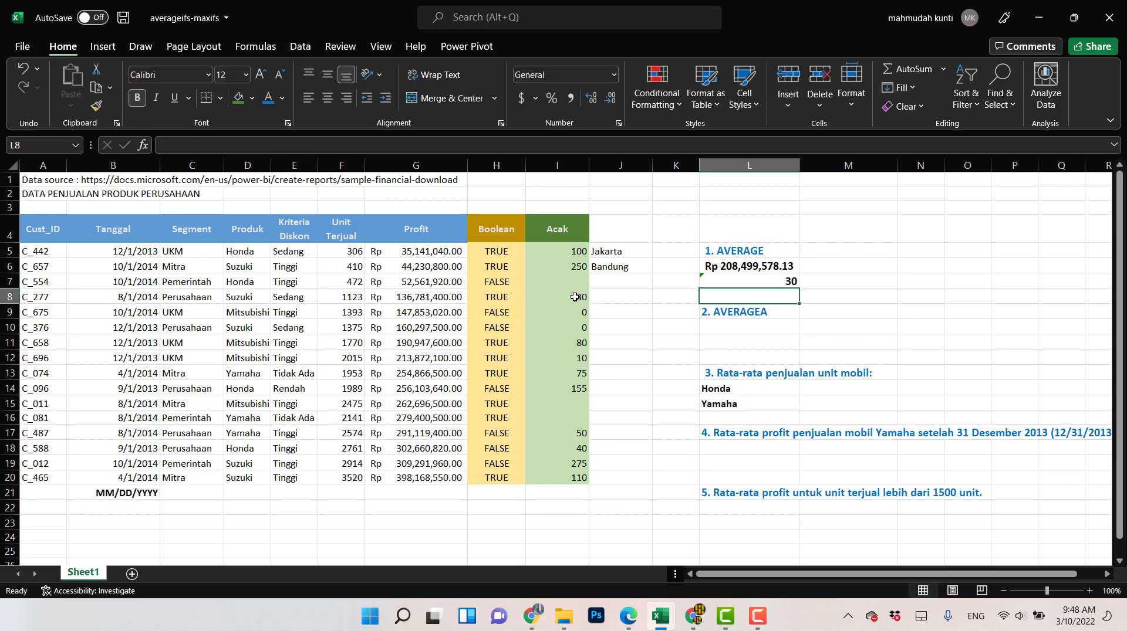
pyautogui.click(575, 301)
pyautogui.moveTo(577, 306); pyautogui.dragTo(580, 312)
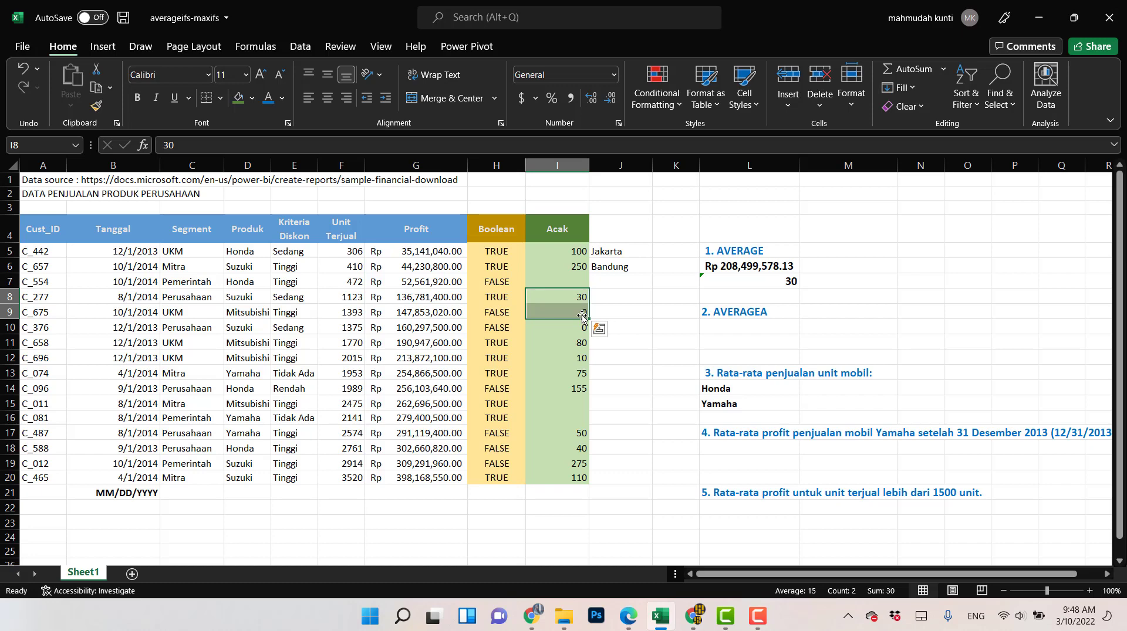
pyautogui.click(787, 281)
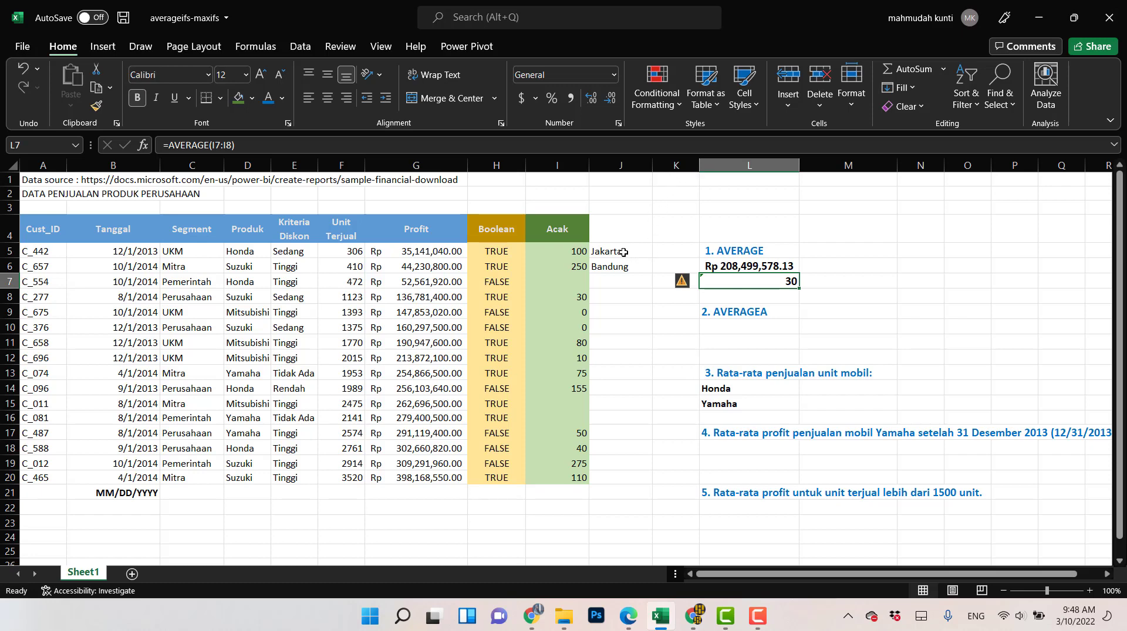
pyautogui.press('Down')
pyautogui.click(764, 284)
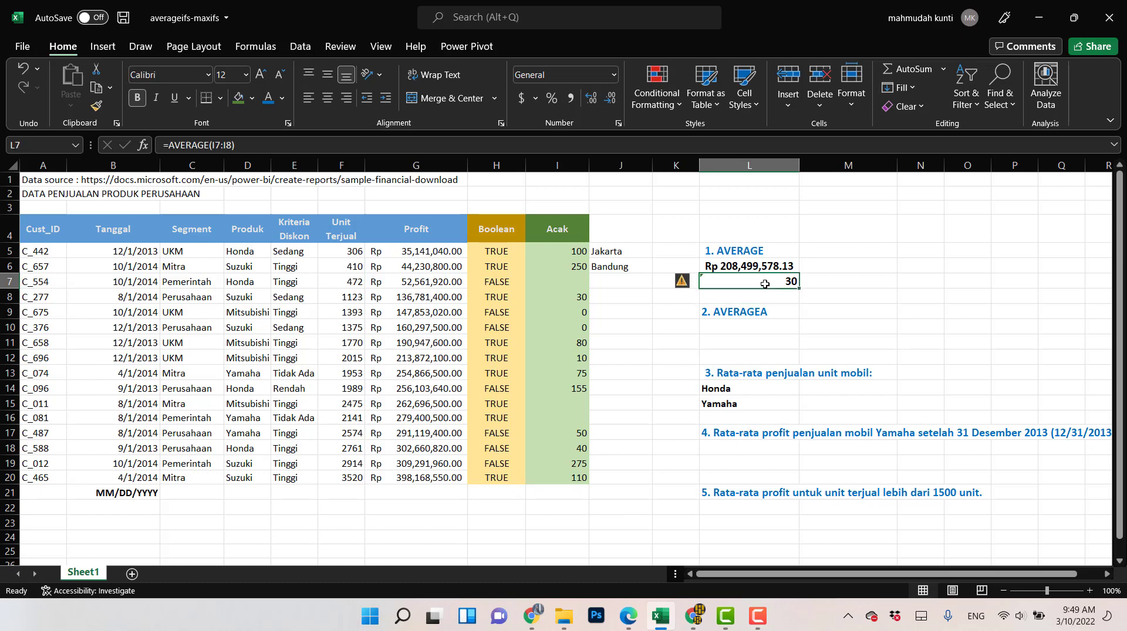
# Enter =AVERAGE(H5:J5) in cell M6 to average the Boolean, number and text values of row 5.
pyautogui.click(824, 264)
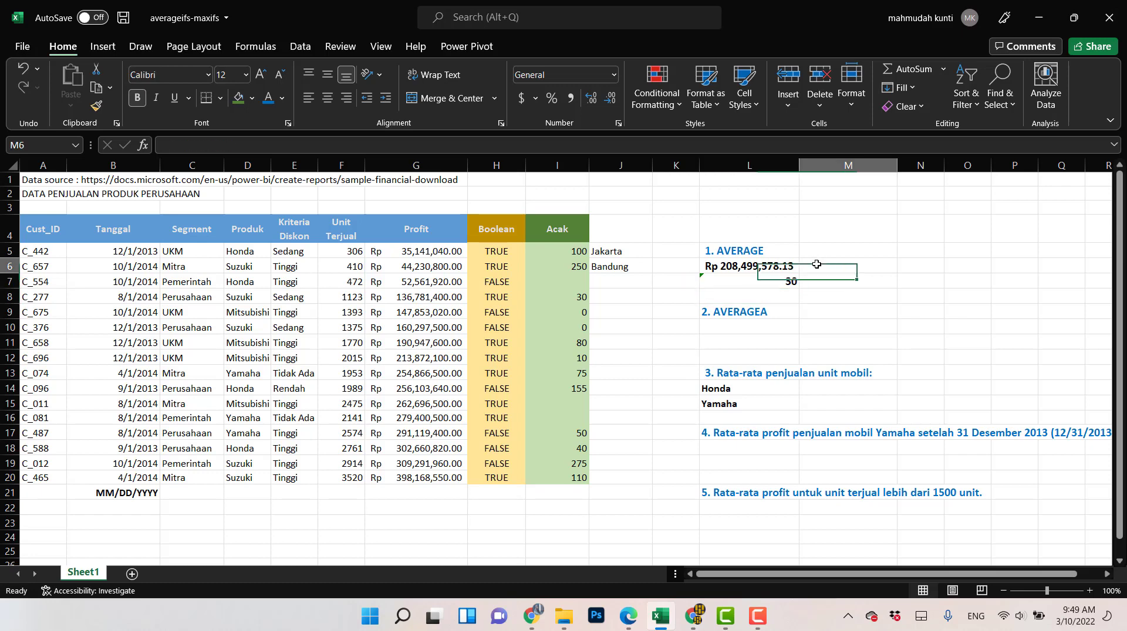
pyautogui.write('=')
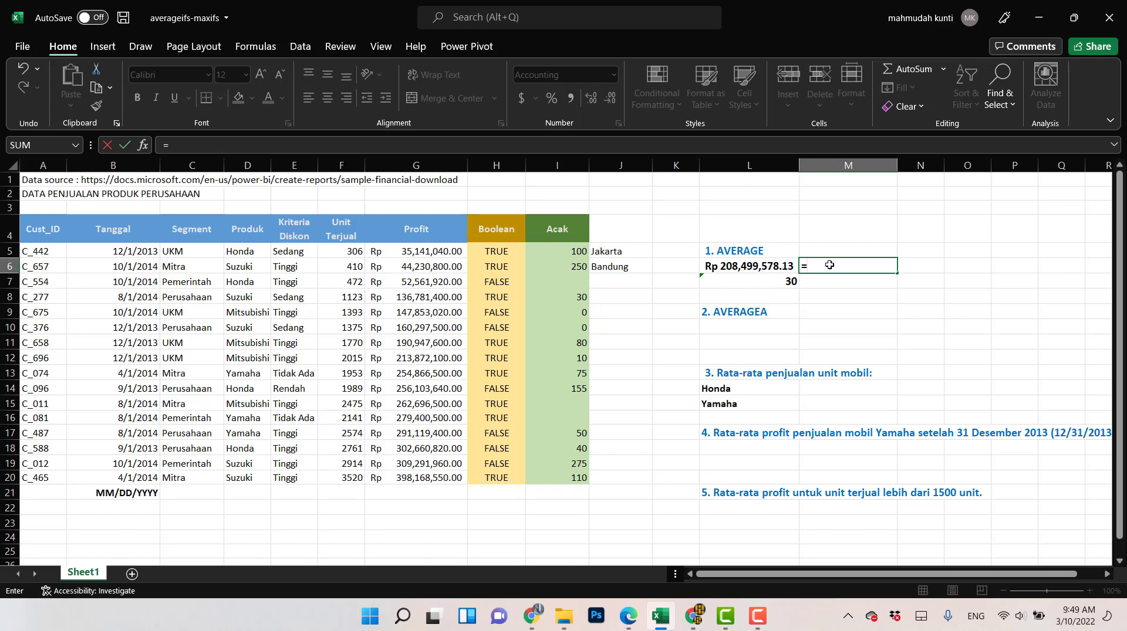
pyautogui.write('aver')
pyautogui.press('Tab')
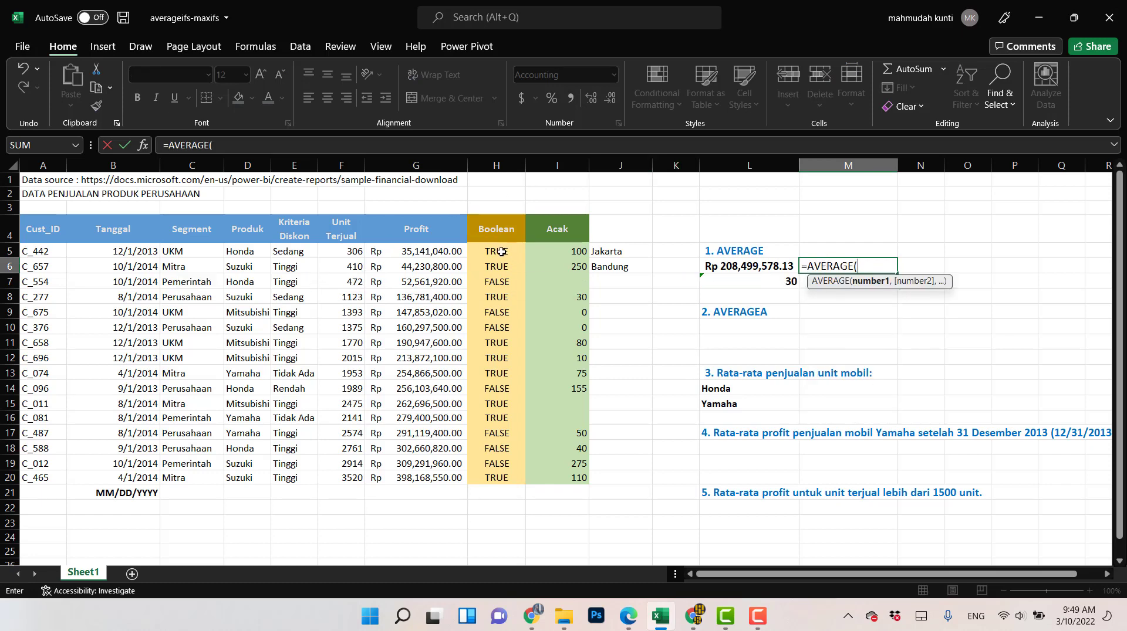
pyautogui.moveTo(501, 252); pyautogui.dragTo(622, 252)
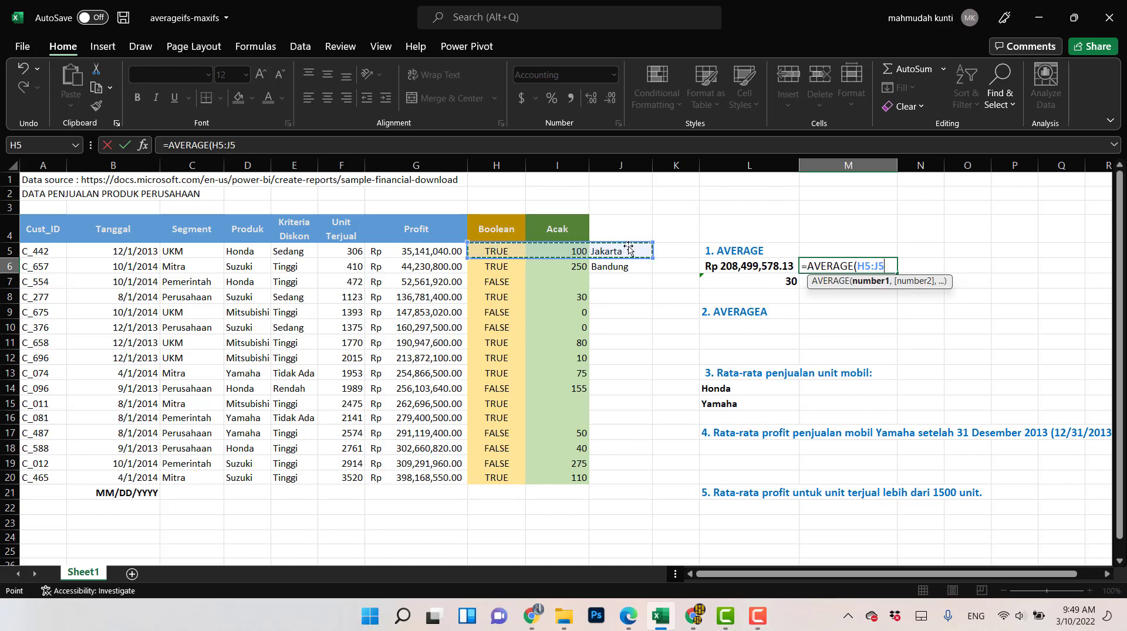
pyautogui.write(')')
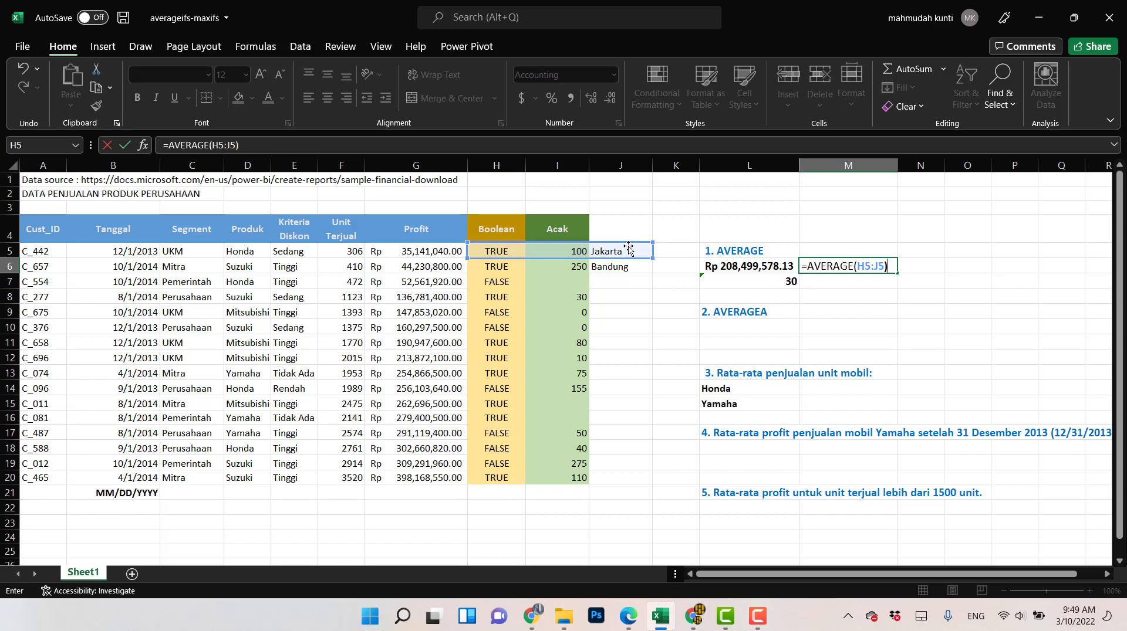
pyautogui.press('Return')
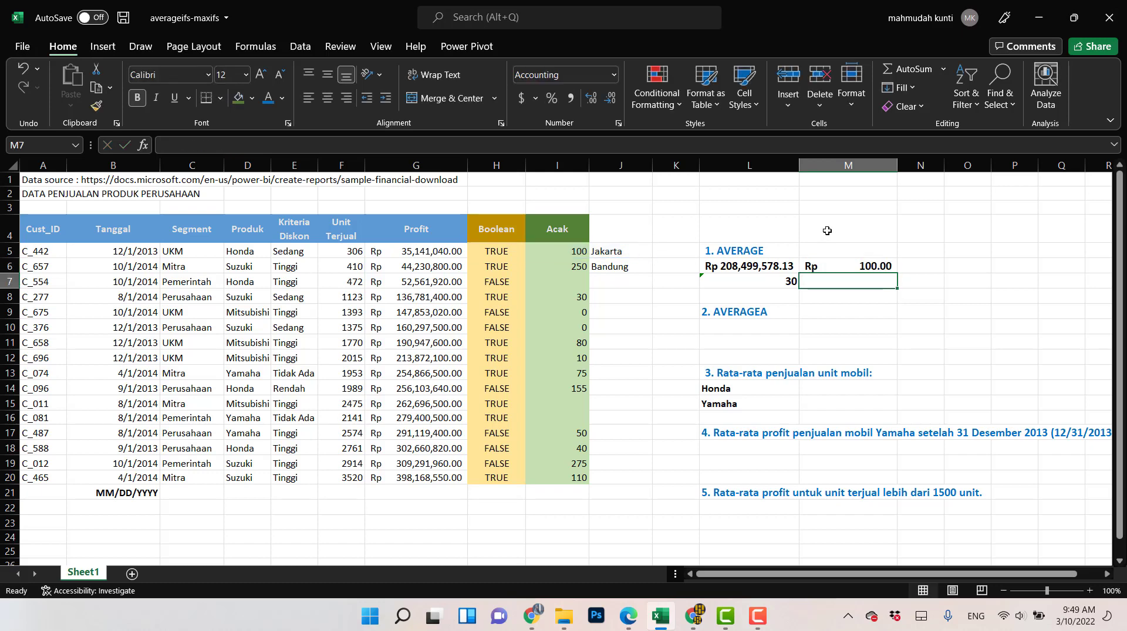
pyautogui.click(859, 265)
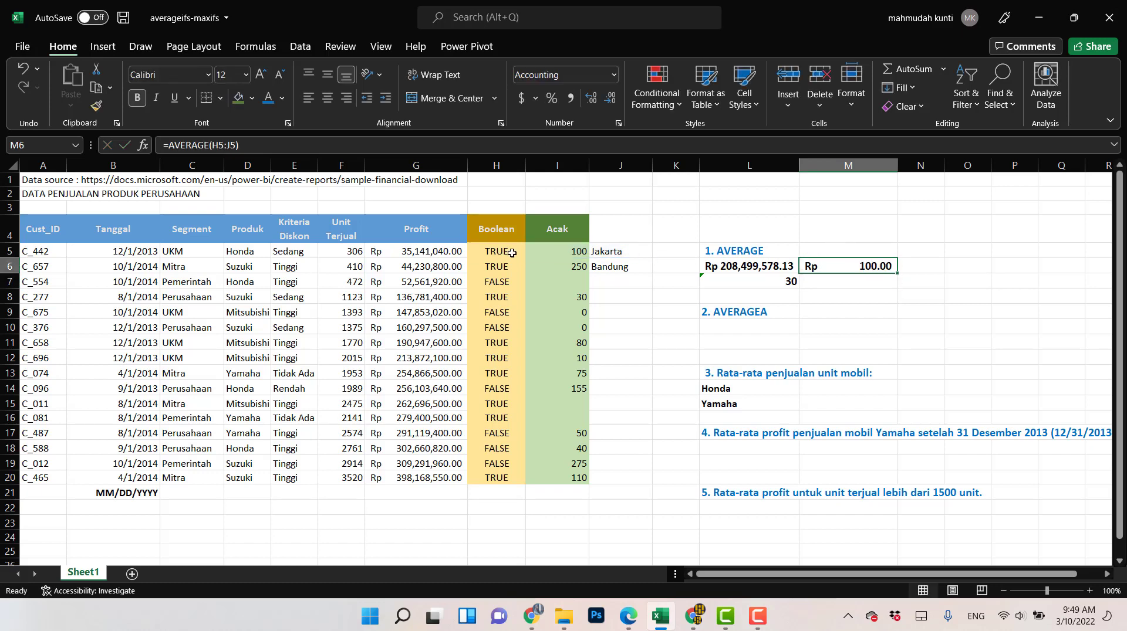
pyautogui.click(557, 249)
pyautogui.click(875, 267)
pyautogui.click(557, 257)
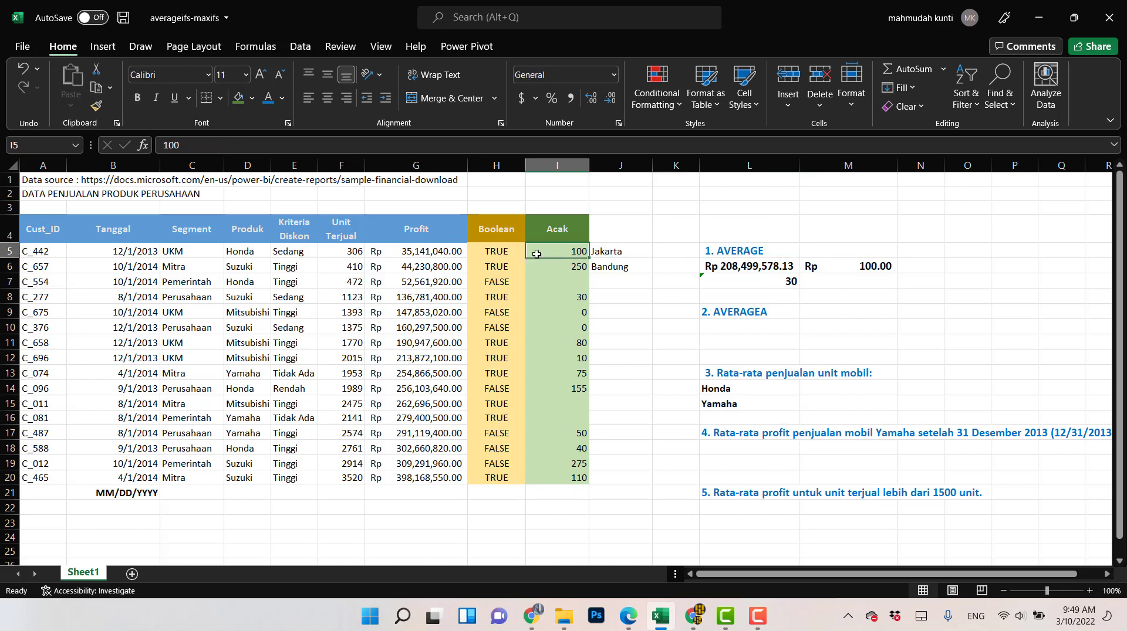
pyautogui.click(627, 257)
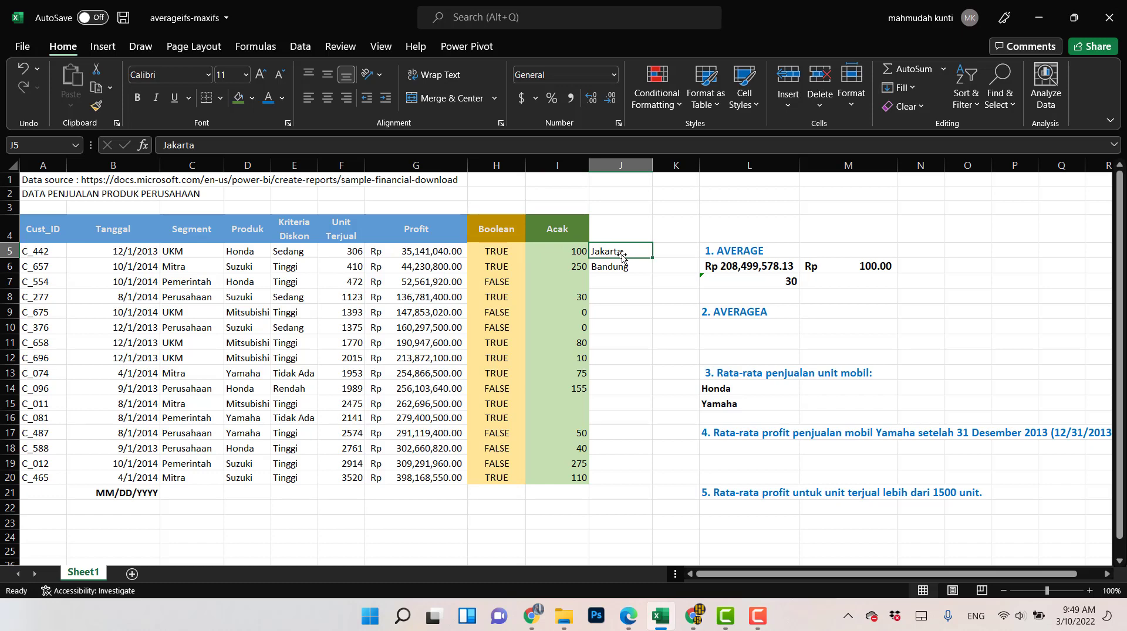
# Enter =AVERAGE(TRUE,3) in cell M7 to average a directly supplied Boolean value and a number.
pyautogui.click(832, 284)
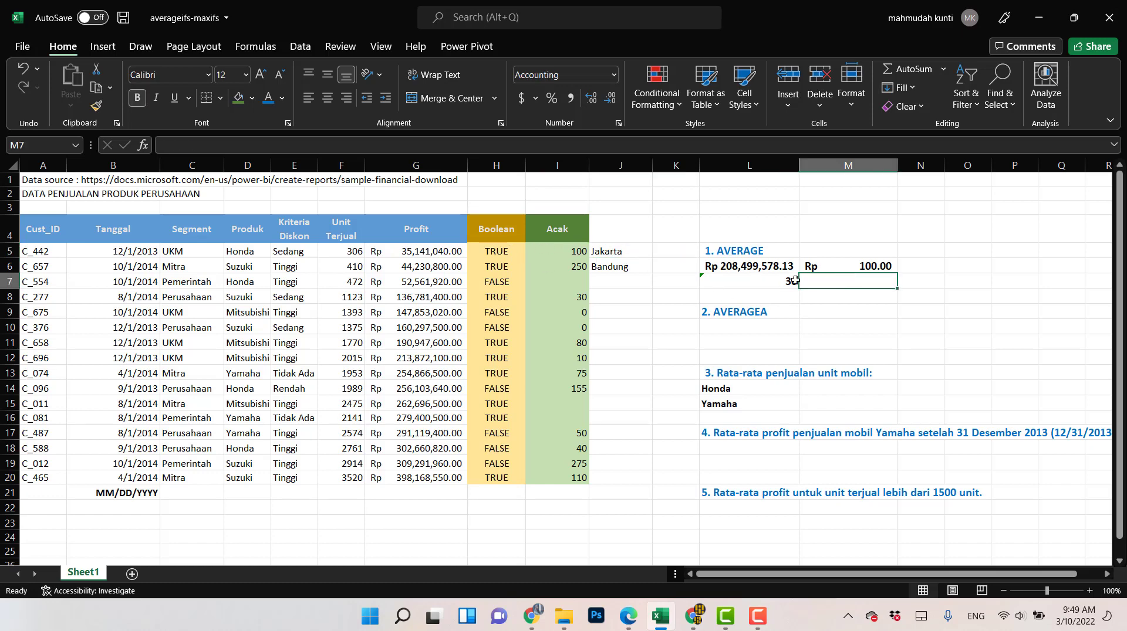
pyautogui.write('=')
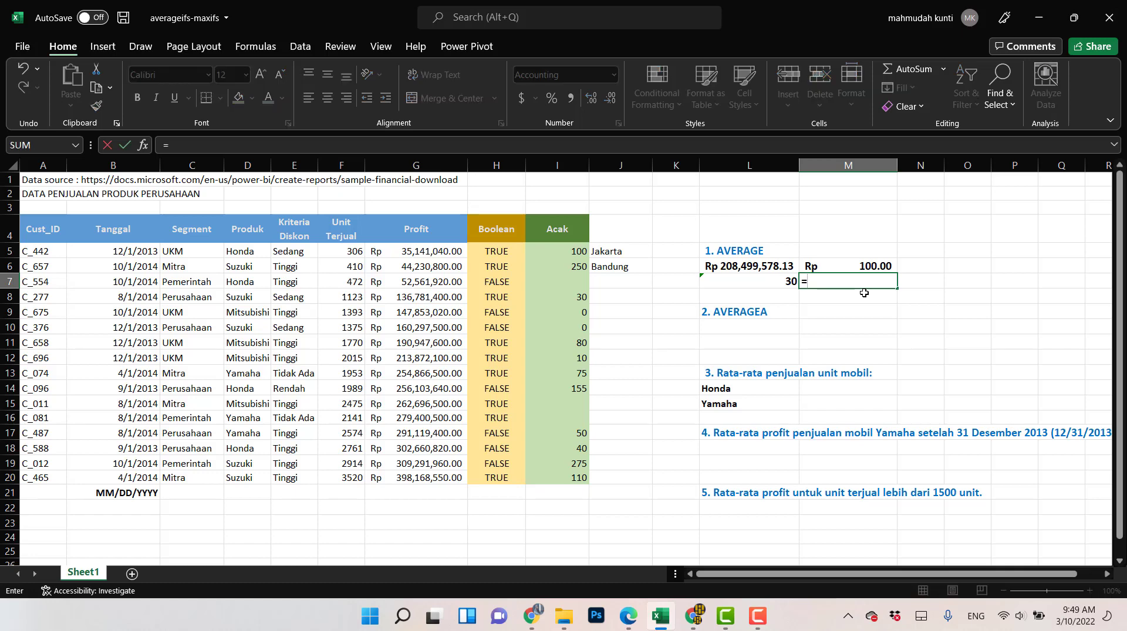
pyautogui.write('ave')
pyautogui.press('Tab')
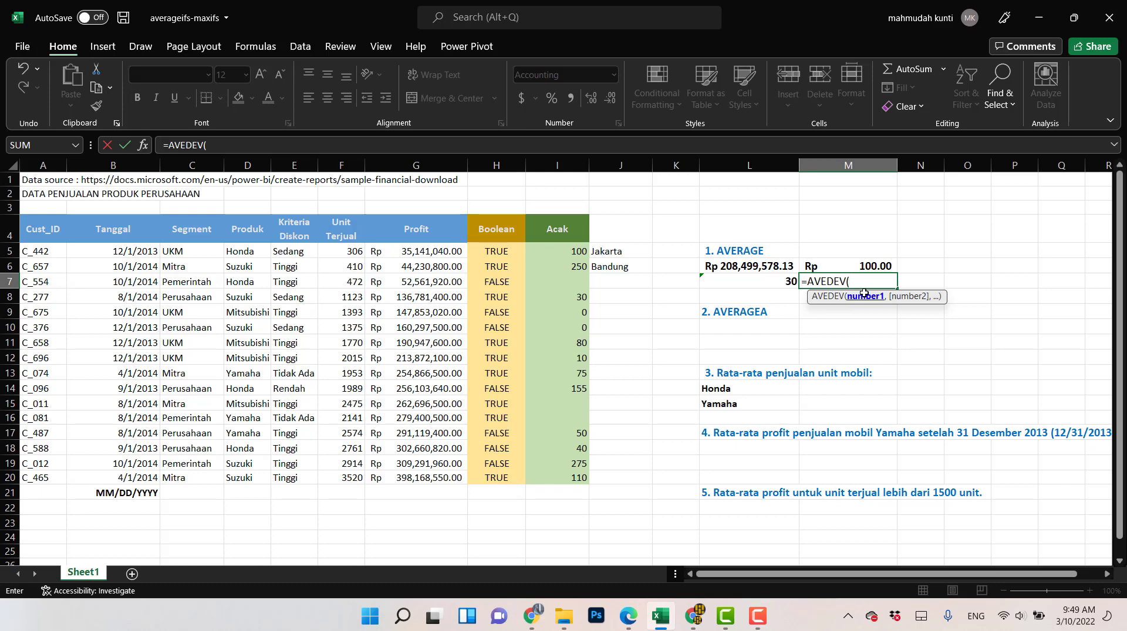
pyautogui.press('BackSpace')
pyautogui.press('BackSpace')
pyautogui.press('BackSpace')
pyautogui.press('BackSpace')
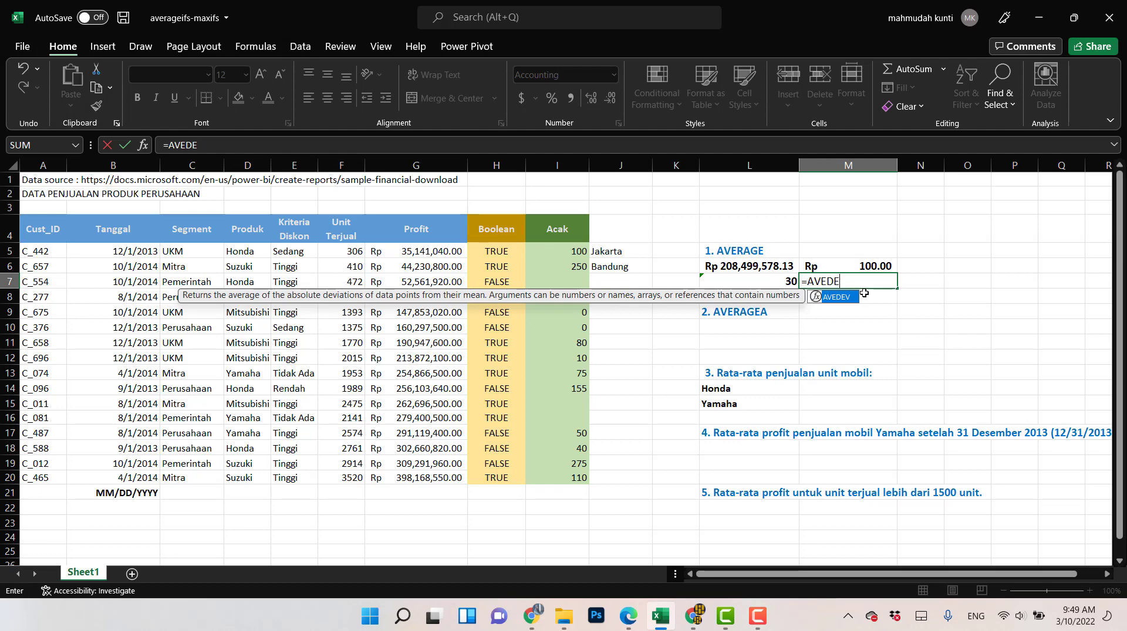
pyautogui.write('ra')
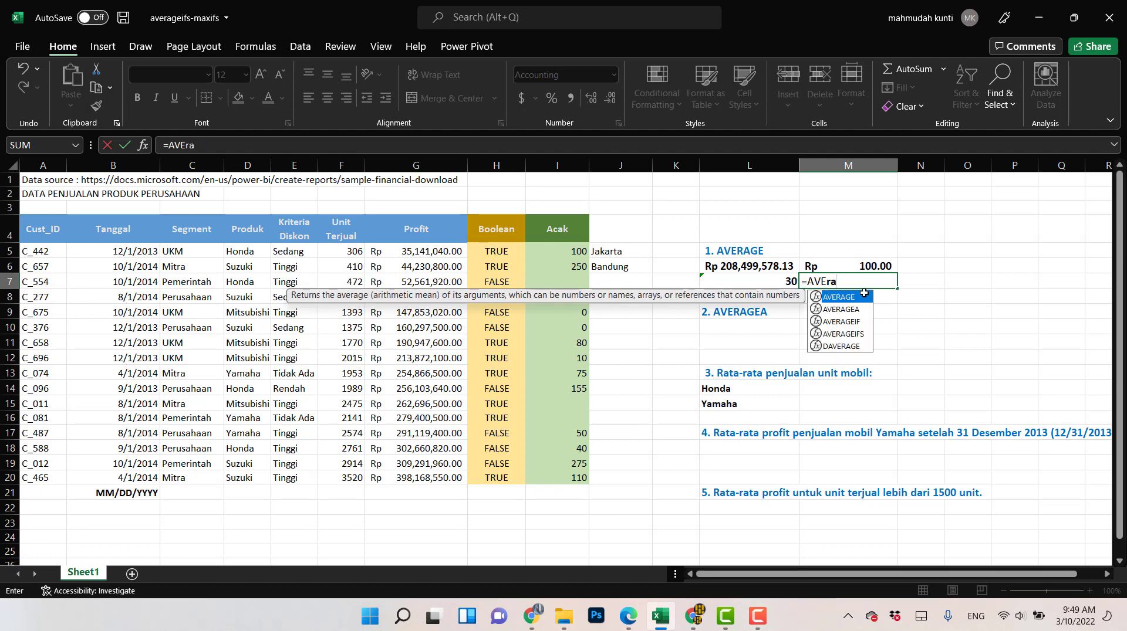
pyautogui.doubleClick(864, 296)
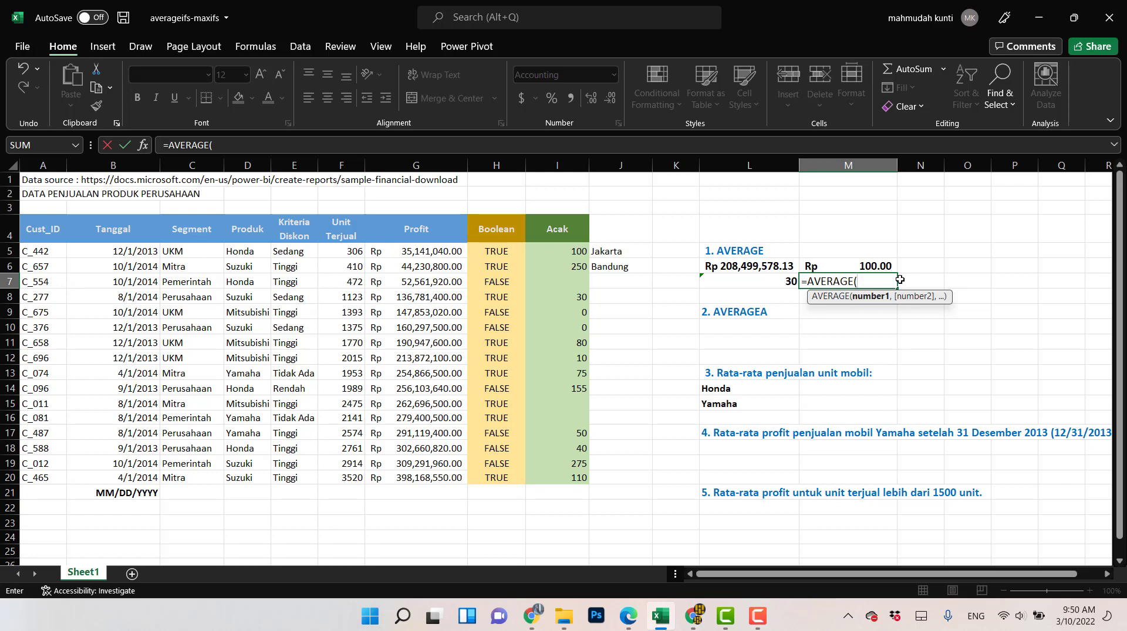
pyautogui.write('true')
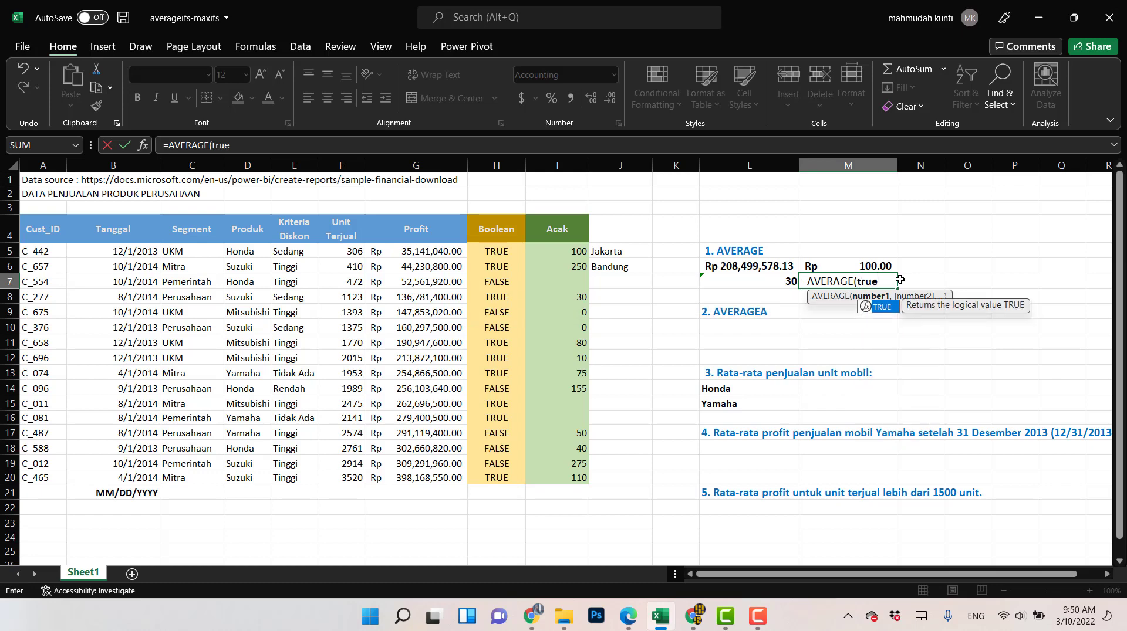
pyautogui.write(',3')
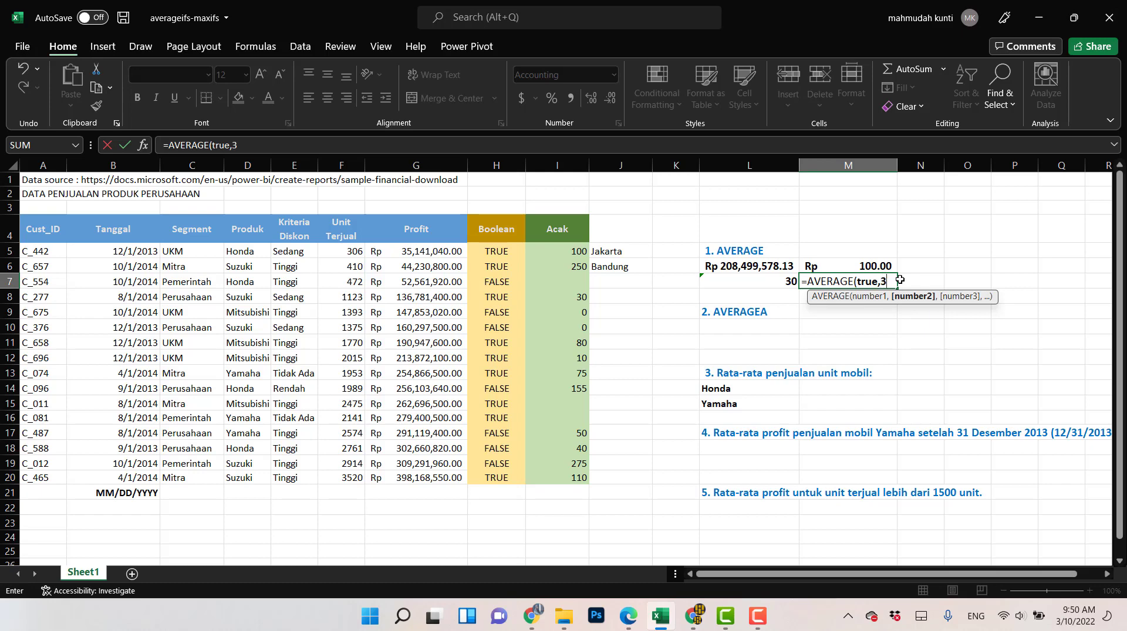
pyautogui.write(')')
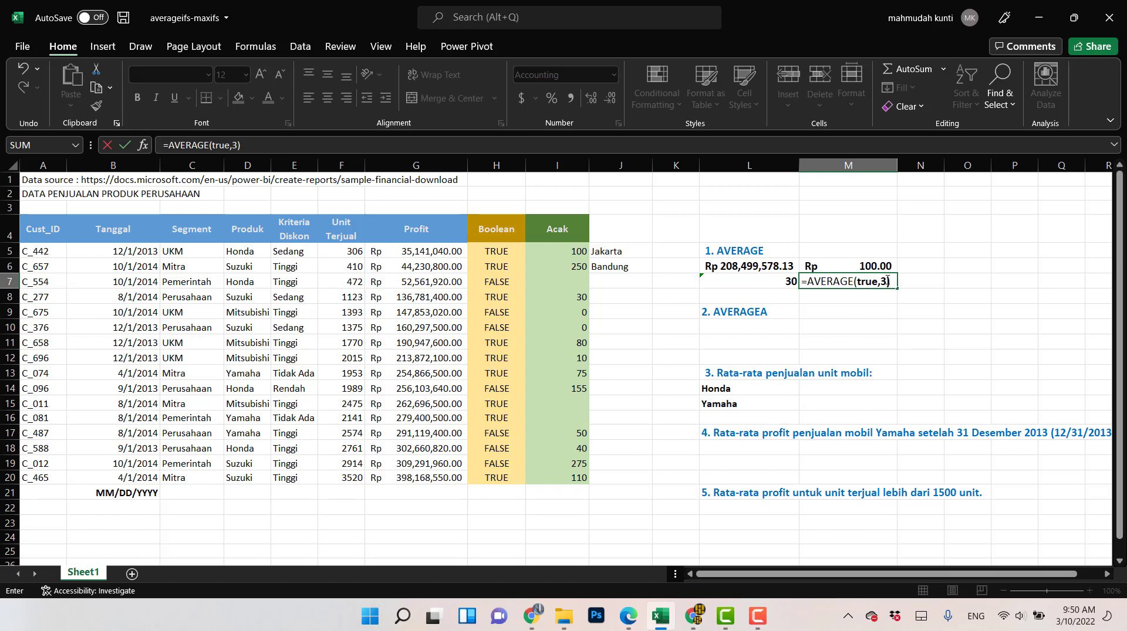
pyautogui.press('Return')
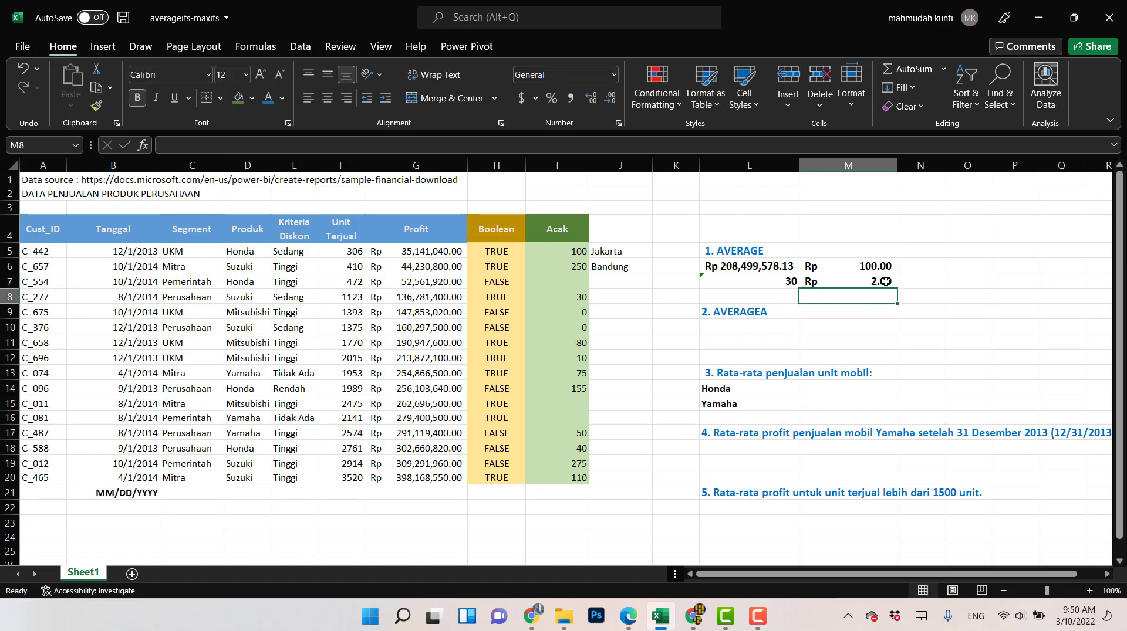
# Set the number format of cell M7 to General.
pyautogui.click(887, 281)
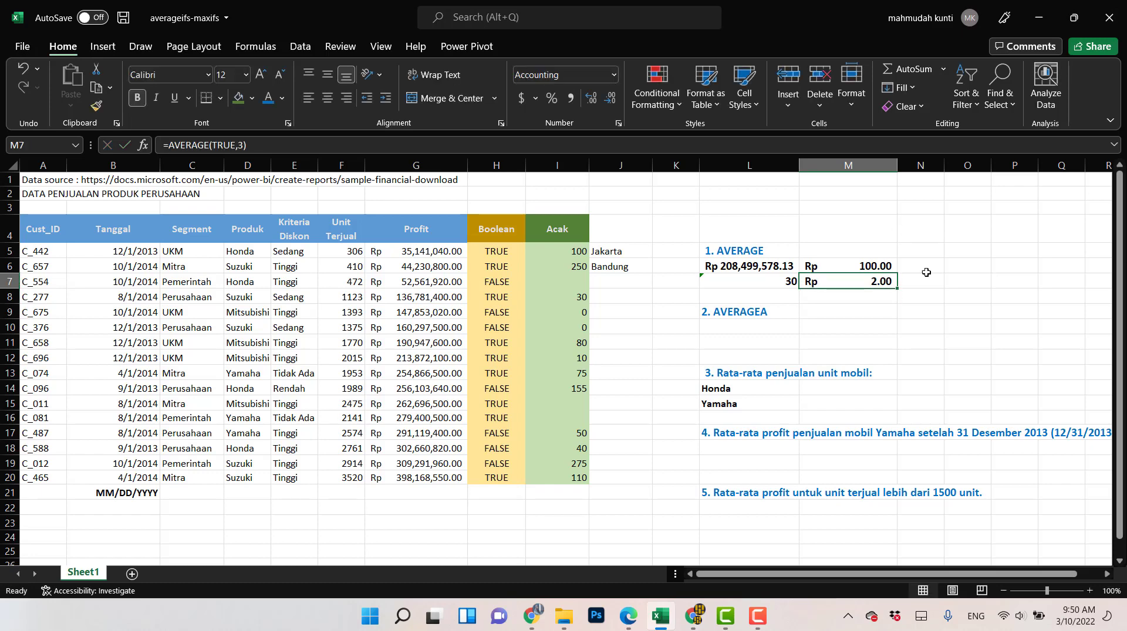
pyautogui.click(613, 75)
pyautogui.click(558, 104)
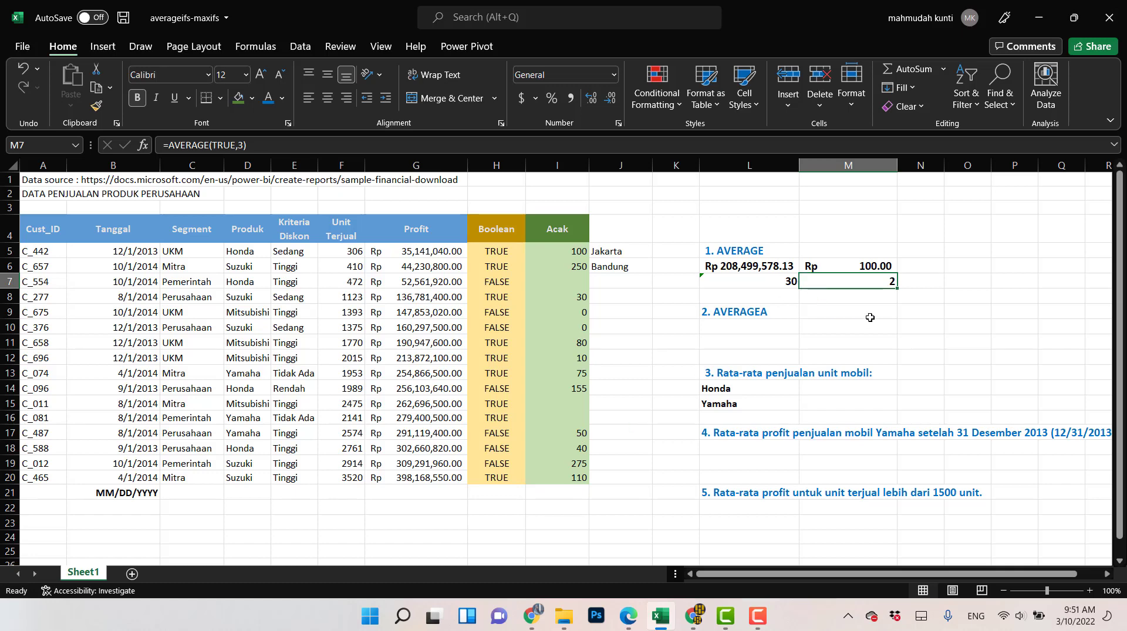
pyautogui.click(869, 294)
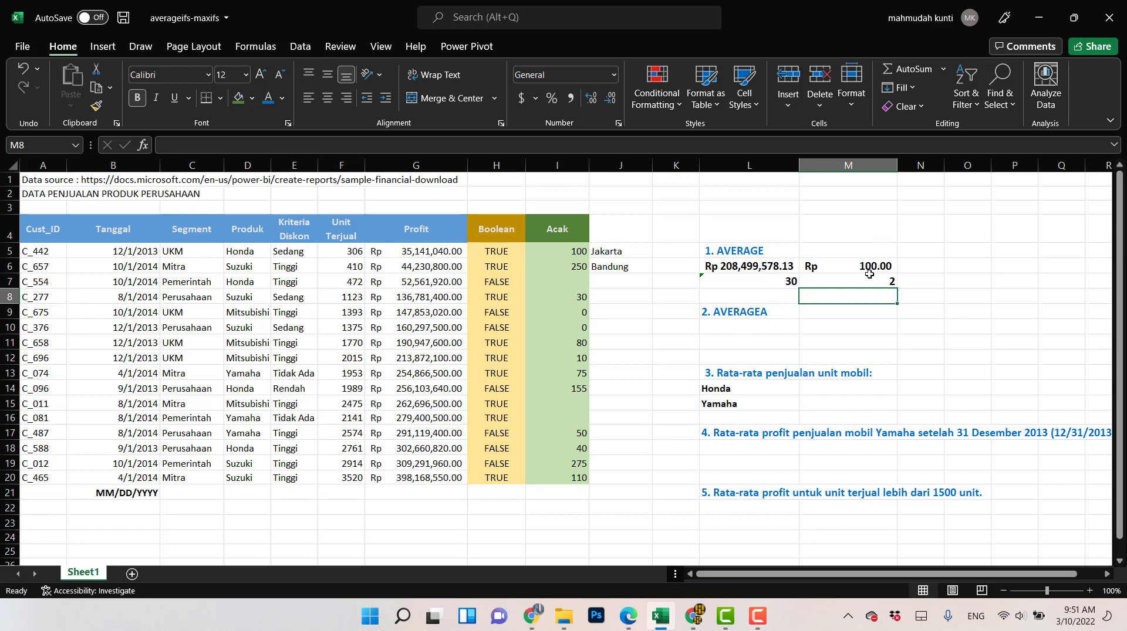
pyautogui.click(870, 269)
pyautogui.click(481, 142)
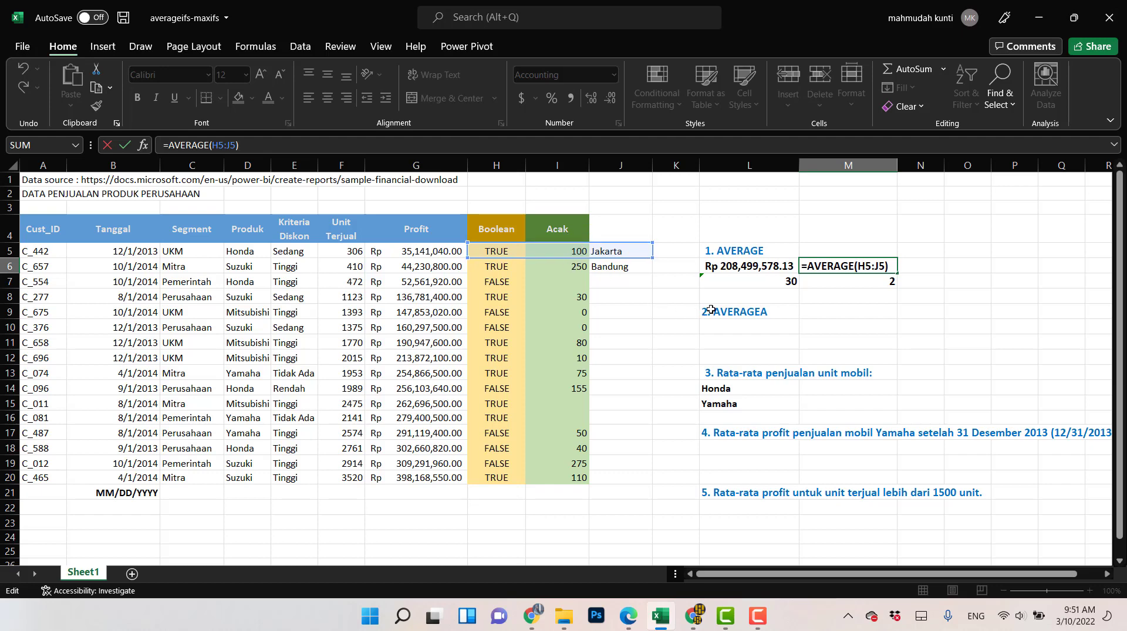
pyautogui.press('Return')
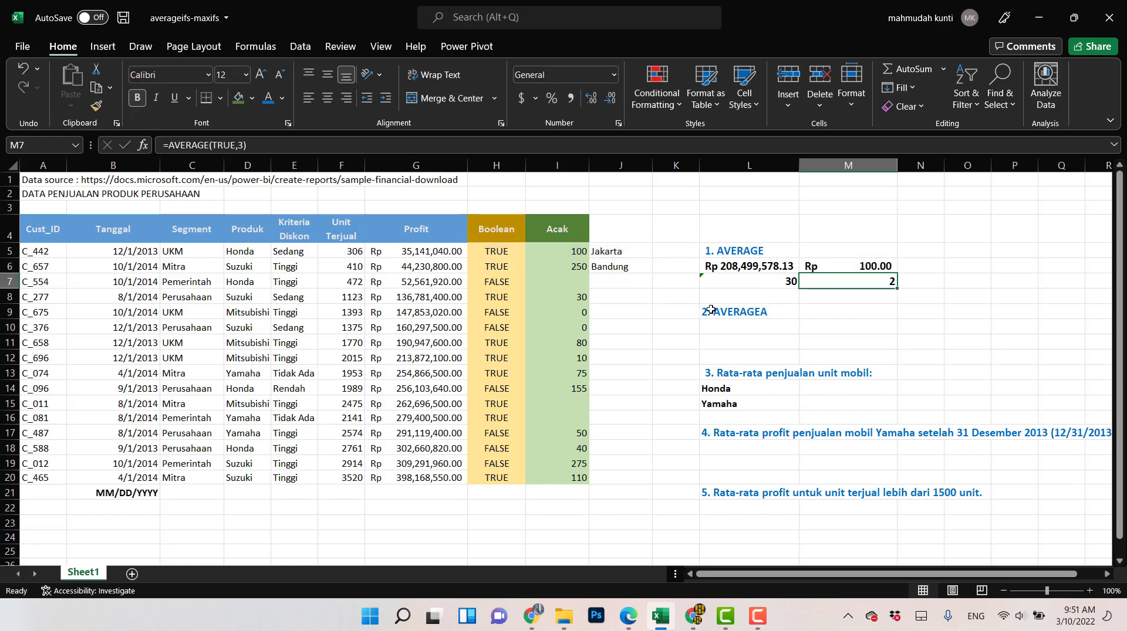
pyautogui.click(744, 330)
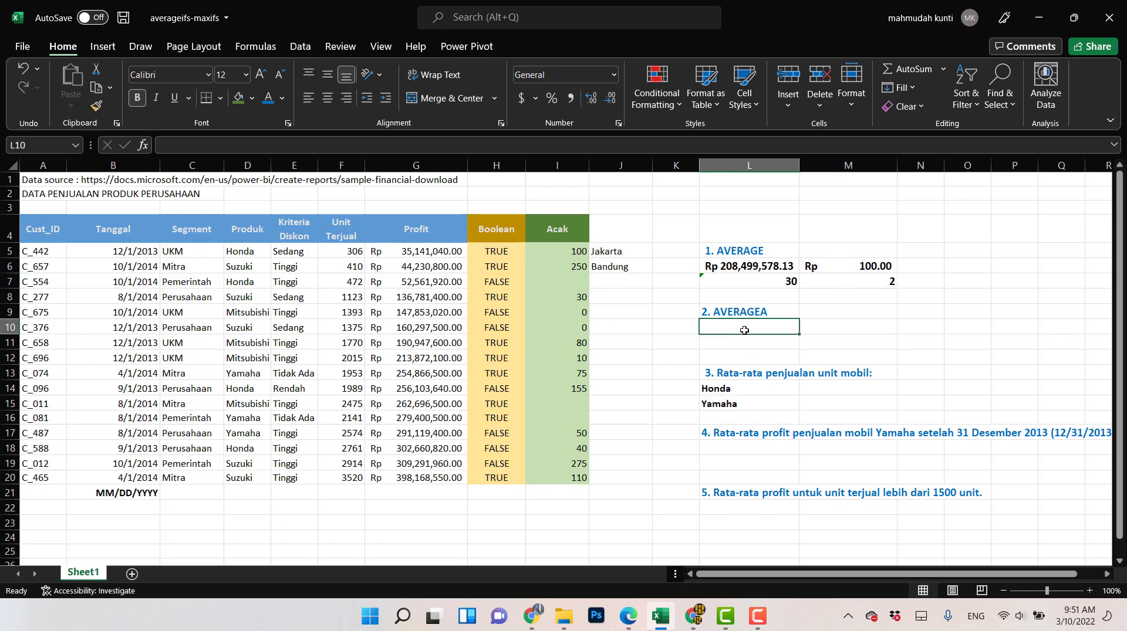
# Copy the formula text of cell M6 into cell L10 under the AVERAGEA heading and change it to =AVERAGEA(H5:J5).
pyautogui.click(837, 265)
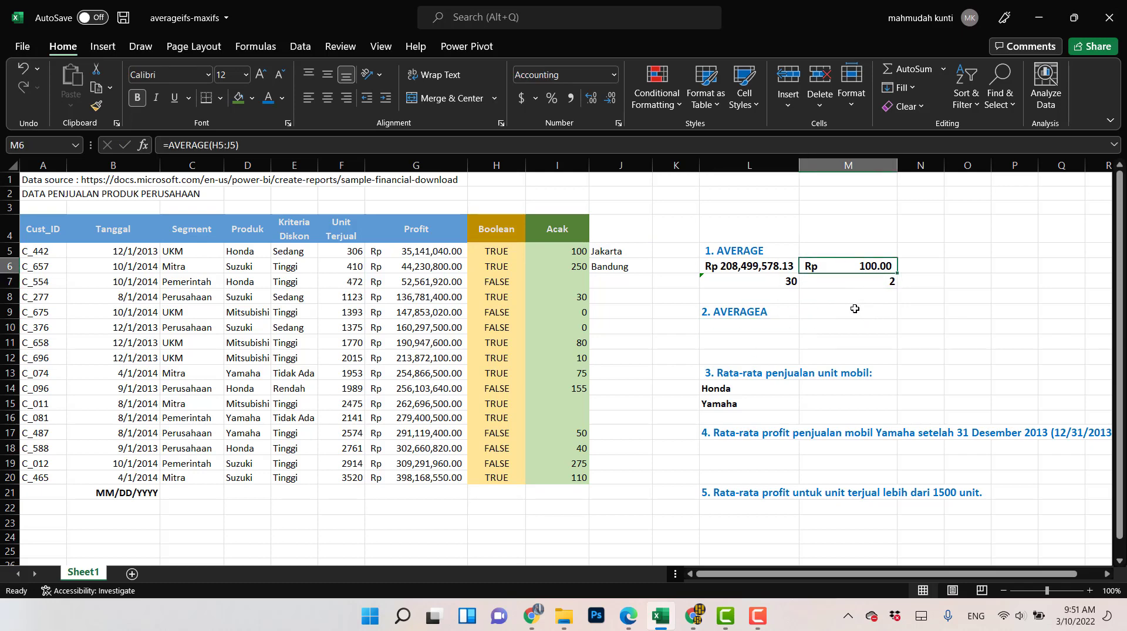
pyautogui.click(284, 150)
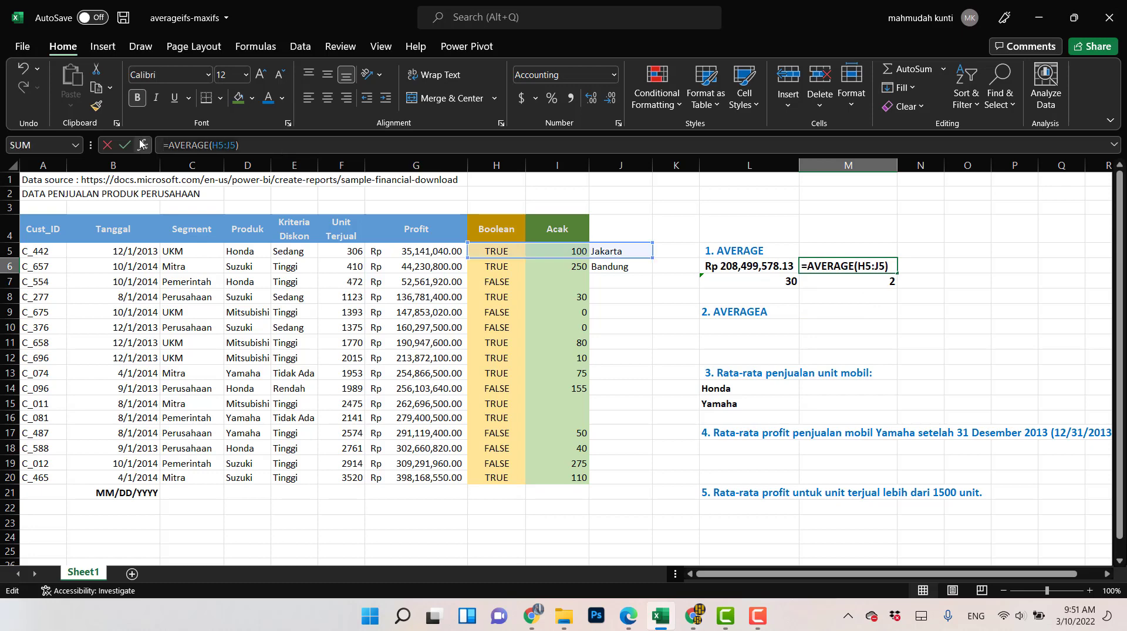
pyautogui.press('Return')
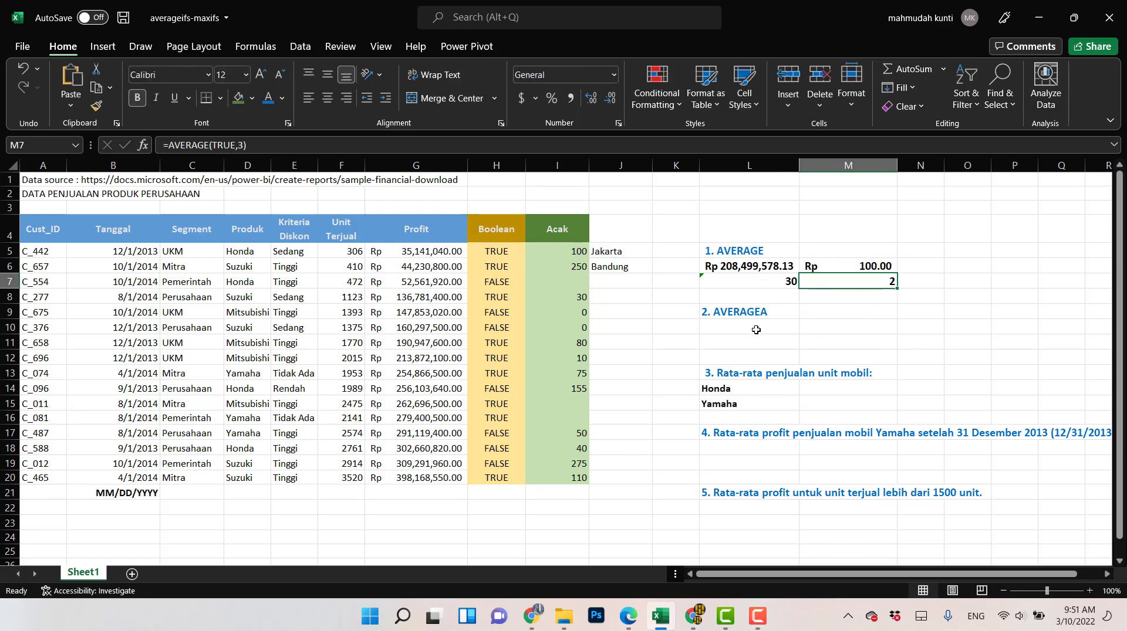
pyautogui.click(750, 324)
pyautogui.hotkey('ctrl', 'v')
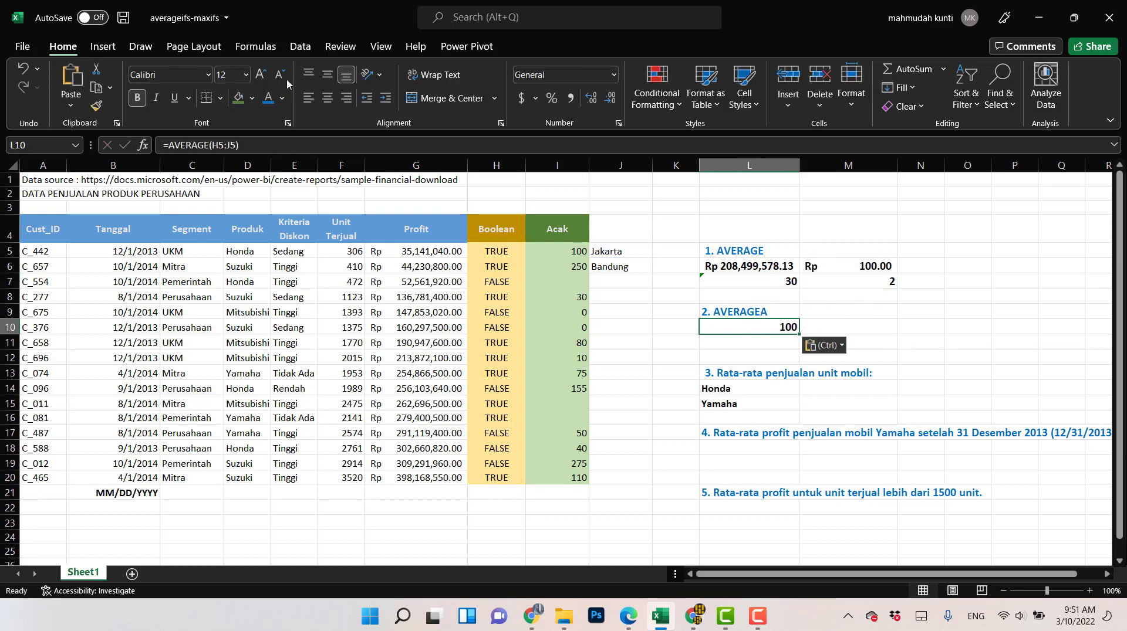
pyautogui.click(207, 145)
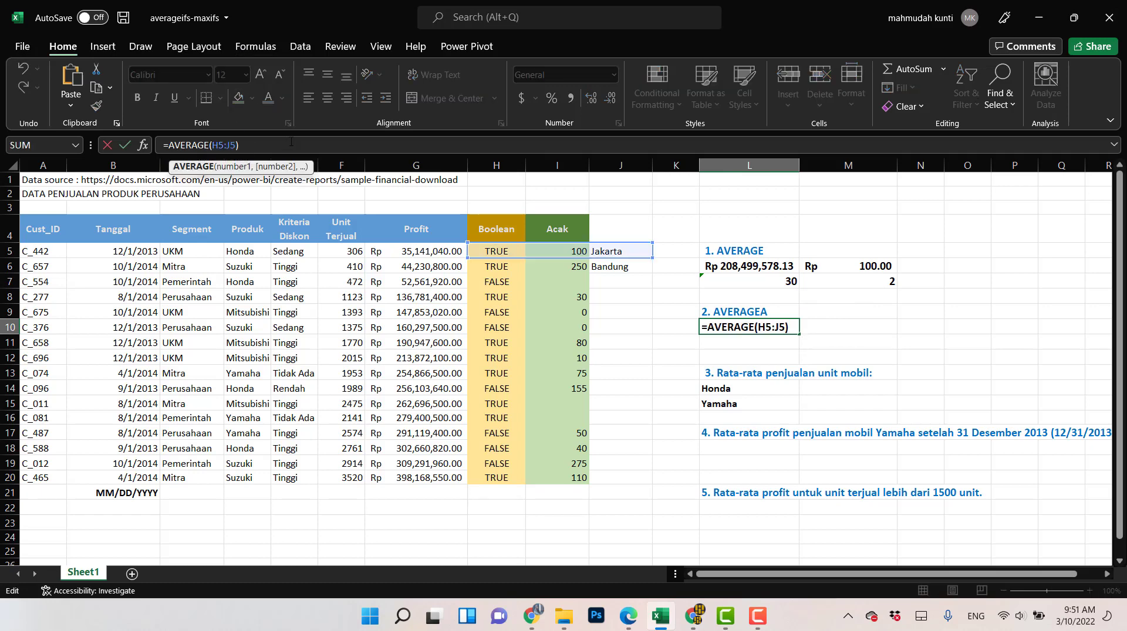
pyautogui.write('A')
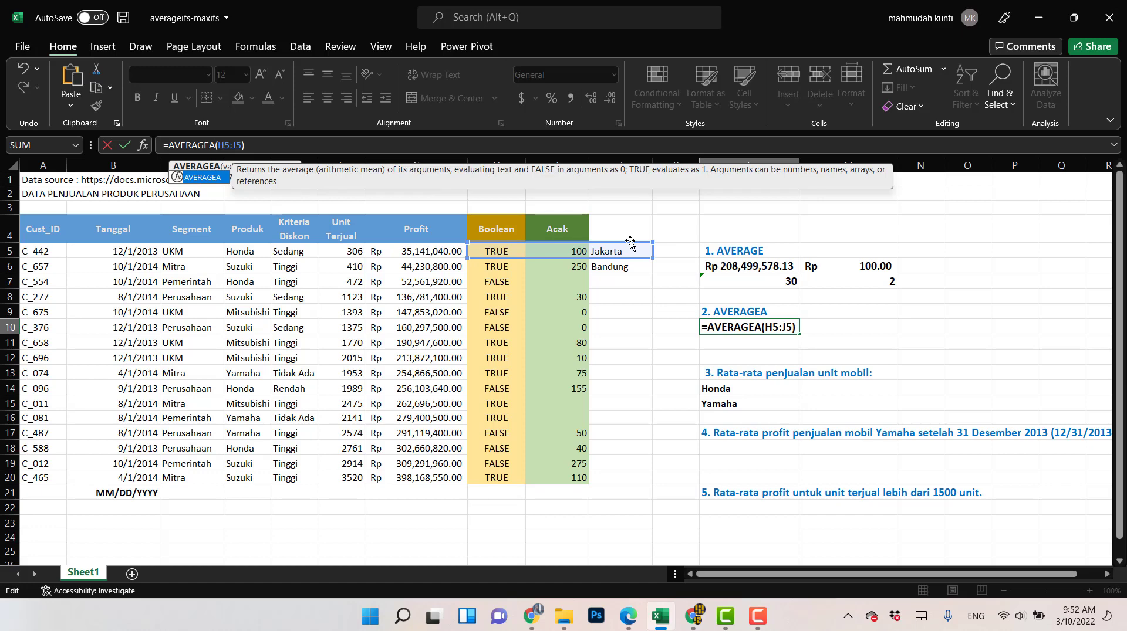
pyautogui.press('Return')
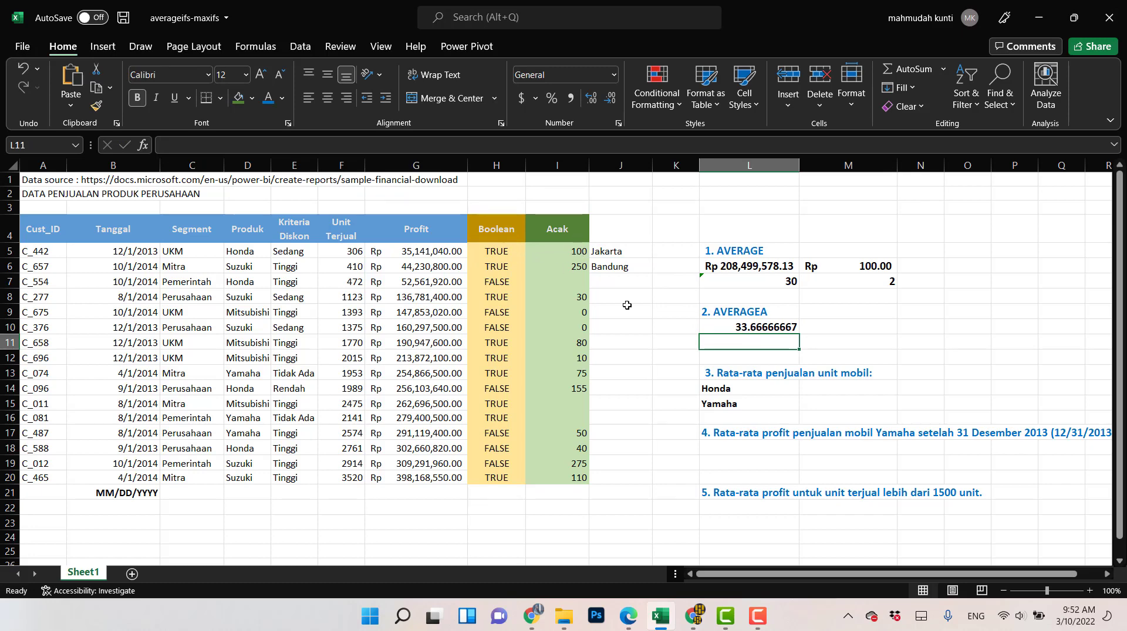
# Enter =101/3 in cell M10 to check the AVERAGEA calculation manually.
pyautogui.click(818, 325)
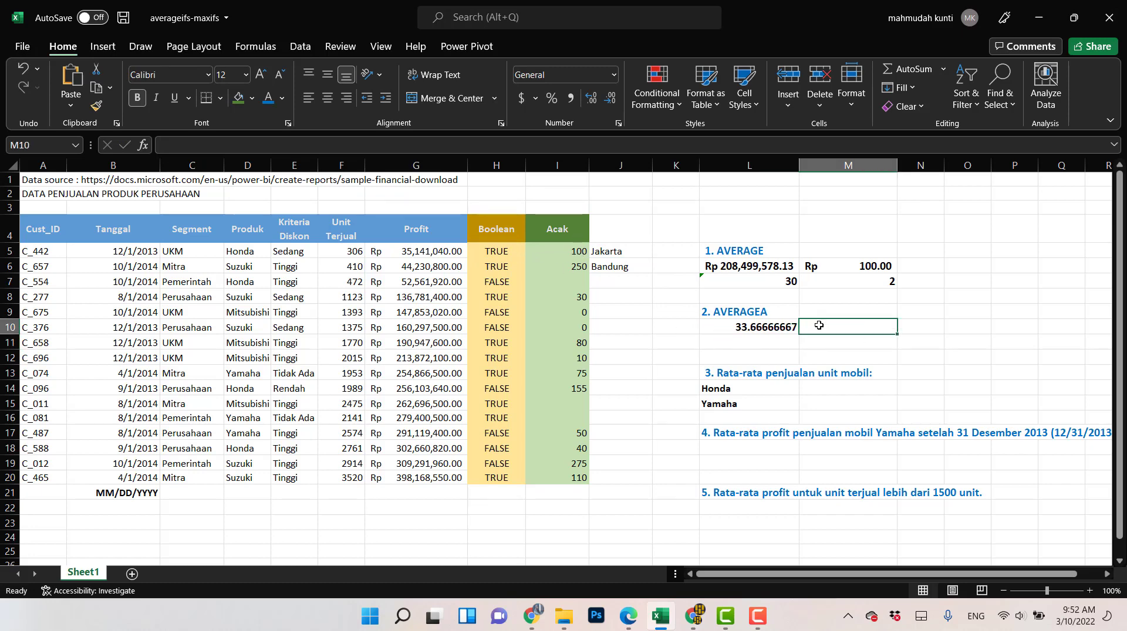
pyautogui.write('=101')
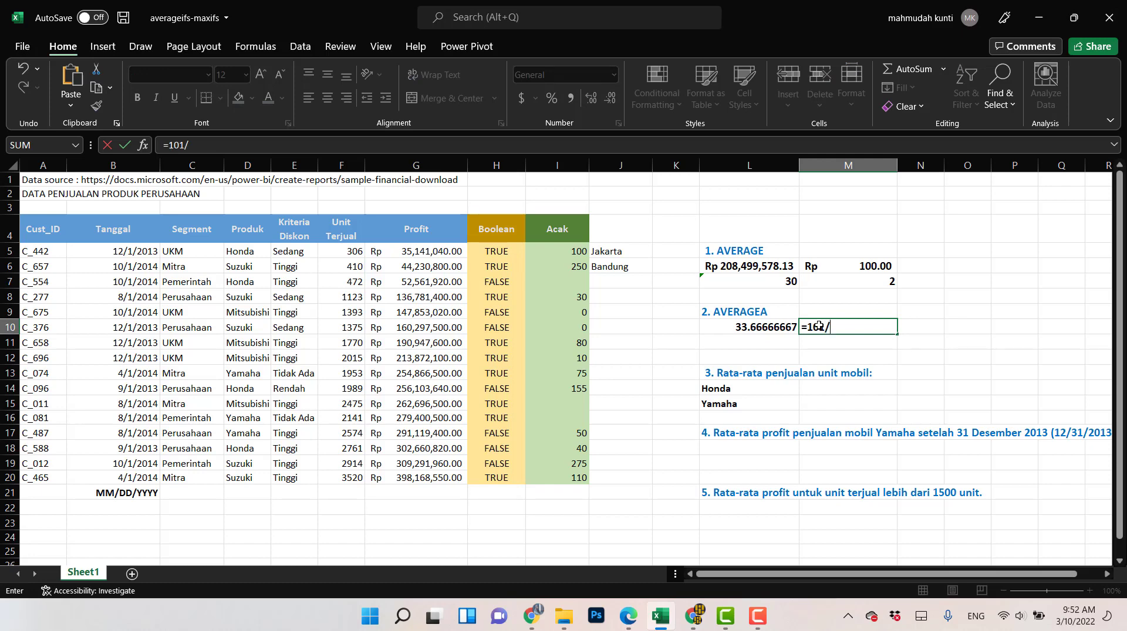
pyautogui.write('/3')
pyautogui.press('Return')
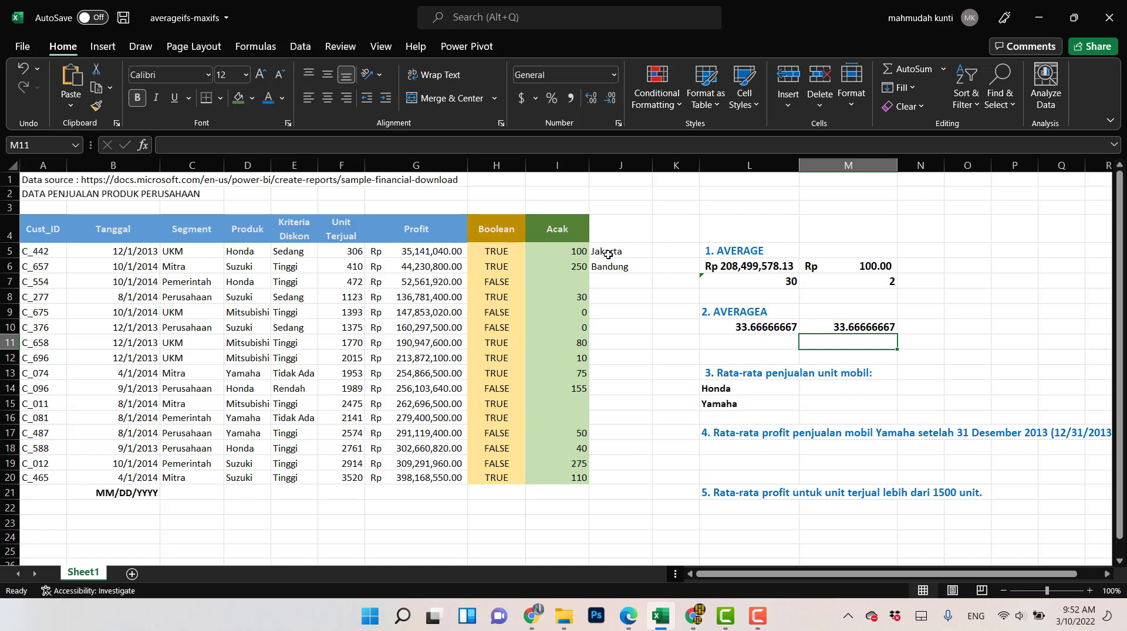
pyautogui.click(852, 328)
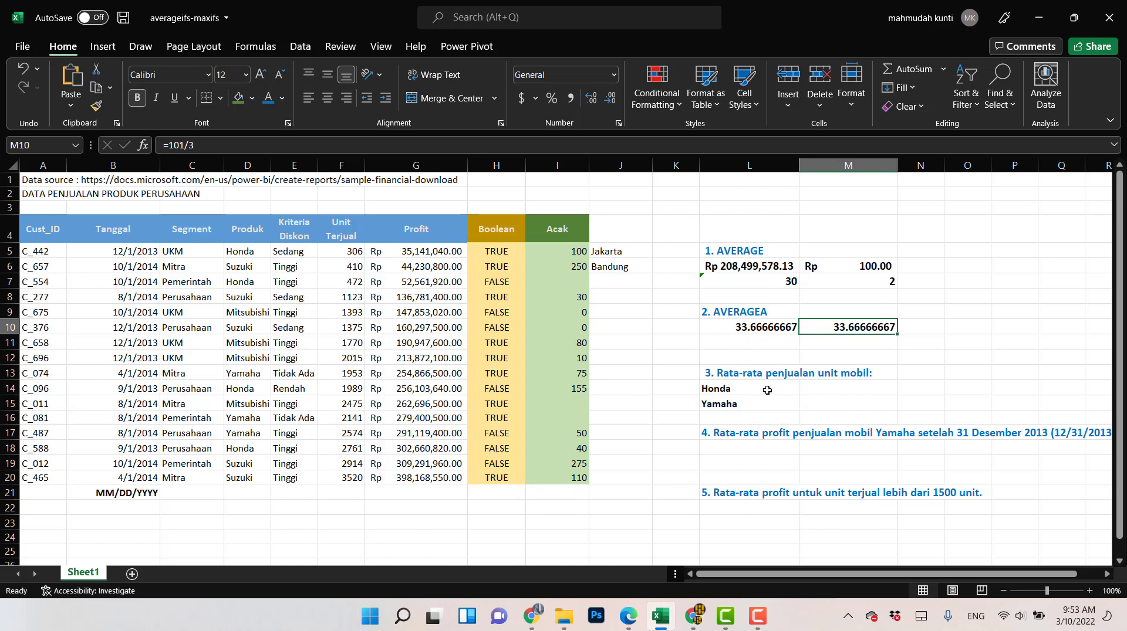
# Add the label AVERAGEIF in cell N13 beside the third question's heading and make it bold.
pyautogui.click(745, 390)
pyautogui.click(918, 371)
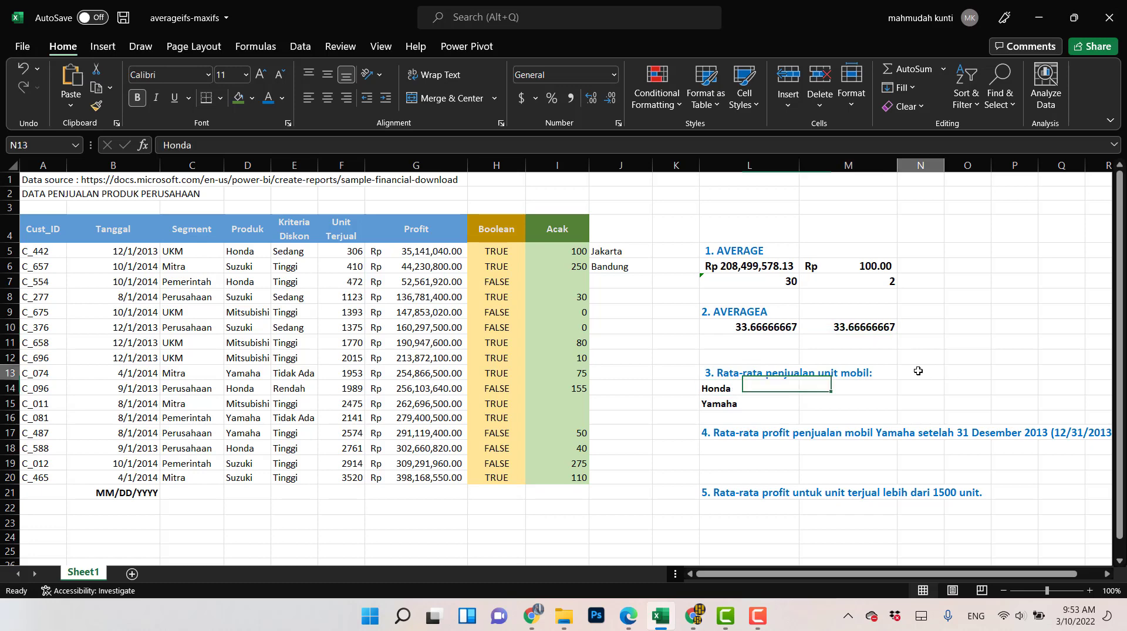
pyautogui.write('AV')
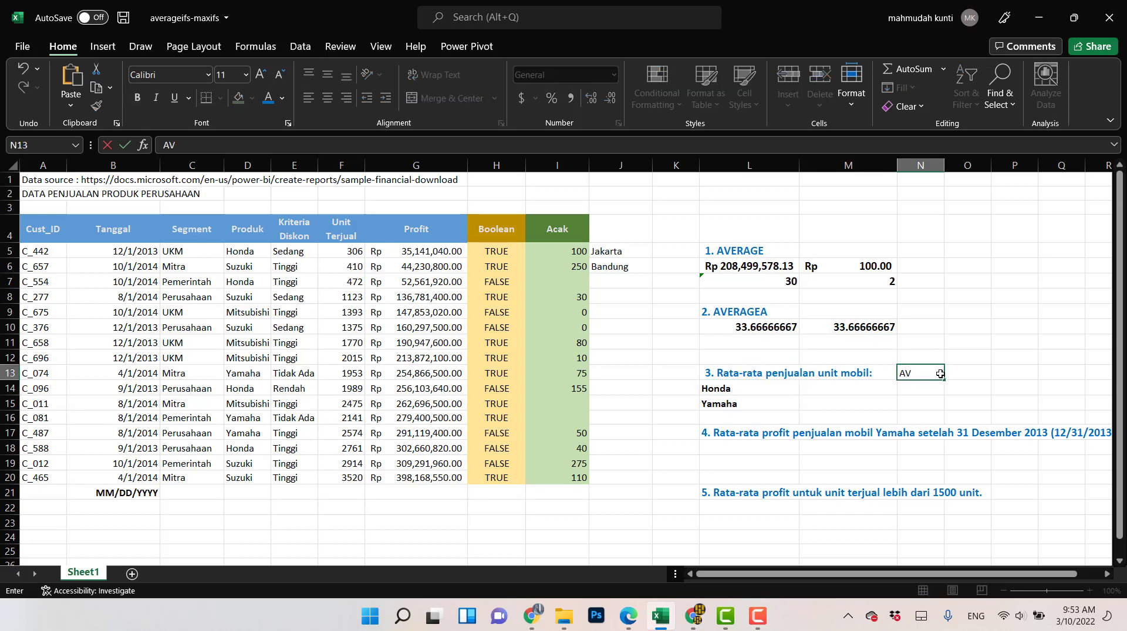
pyautogui.write('ERAGEIF')
pyautogui.press('Return')
pyautogui.press('Return')
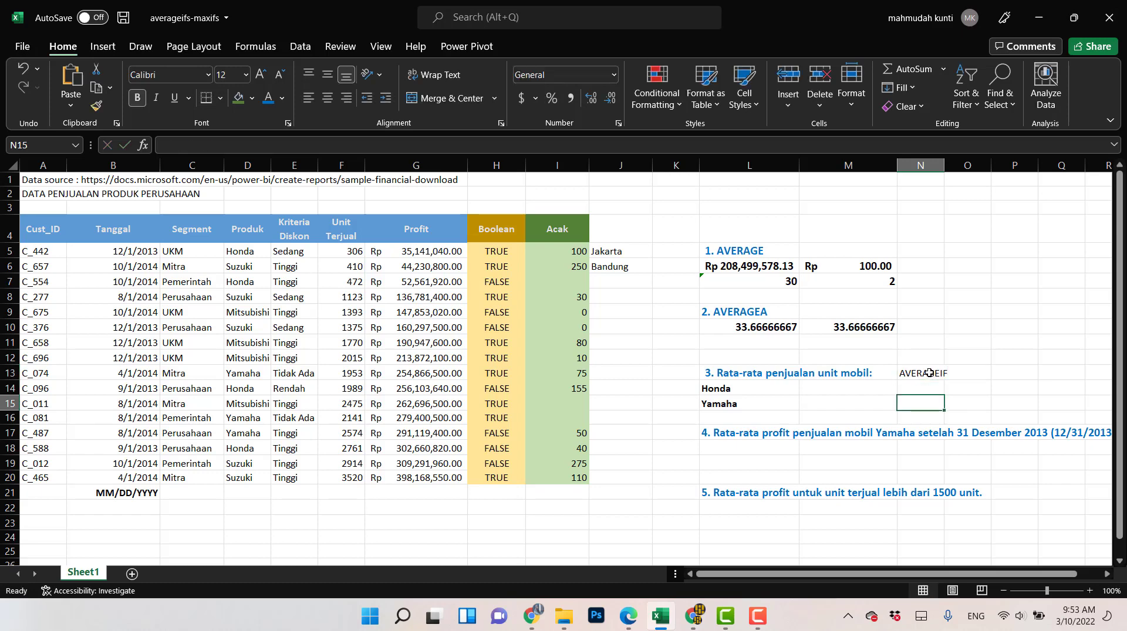
pyautogui.click(932, 377)
pyautogui.hotkey('ctrl', 'b')
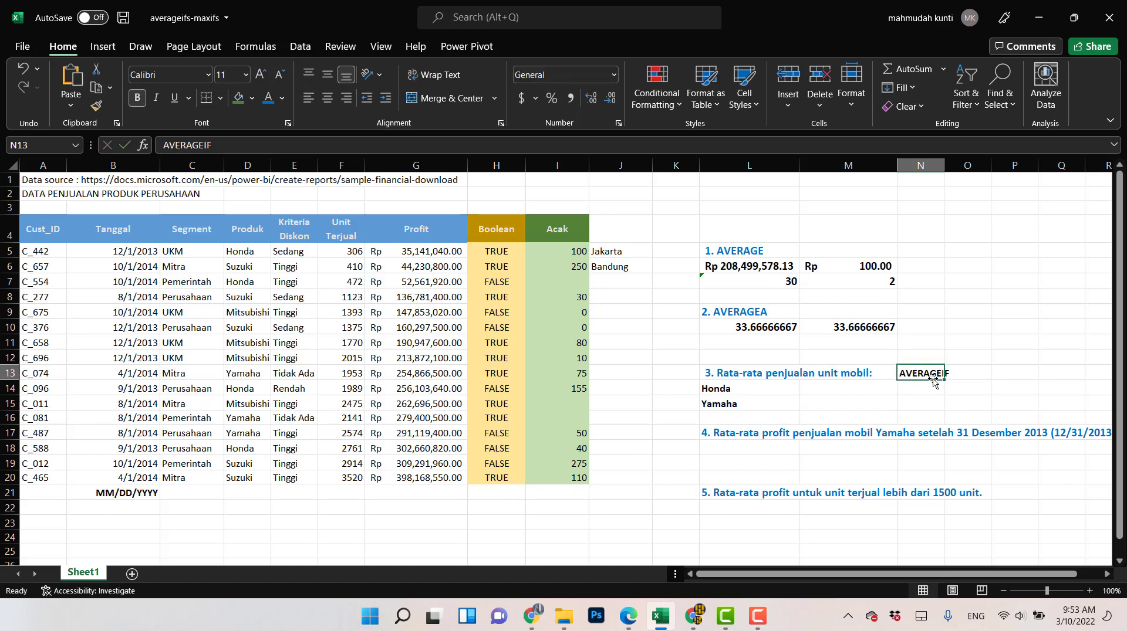
pyautogui.click(915, 390)
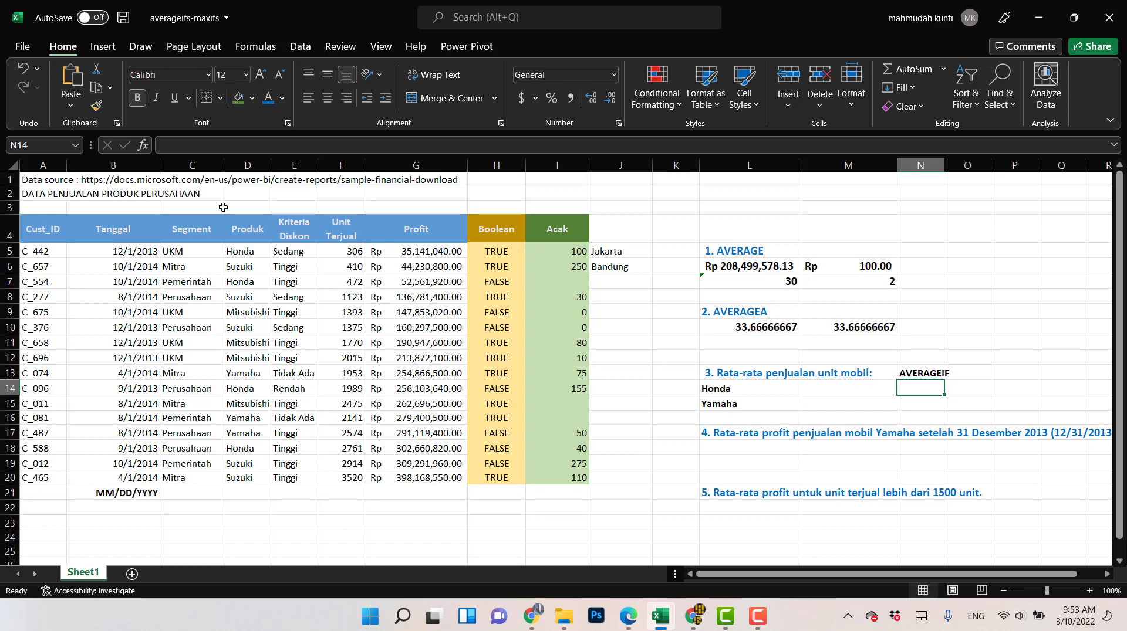
# Calculate Honda's average units sold in cell M14 with =AVERAGEIF(D5:D20,"Honda",F5:F20).
pyautogui.click(347, 164)
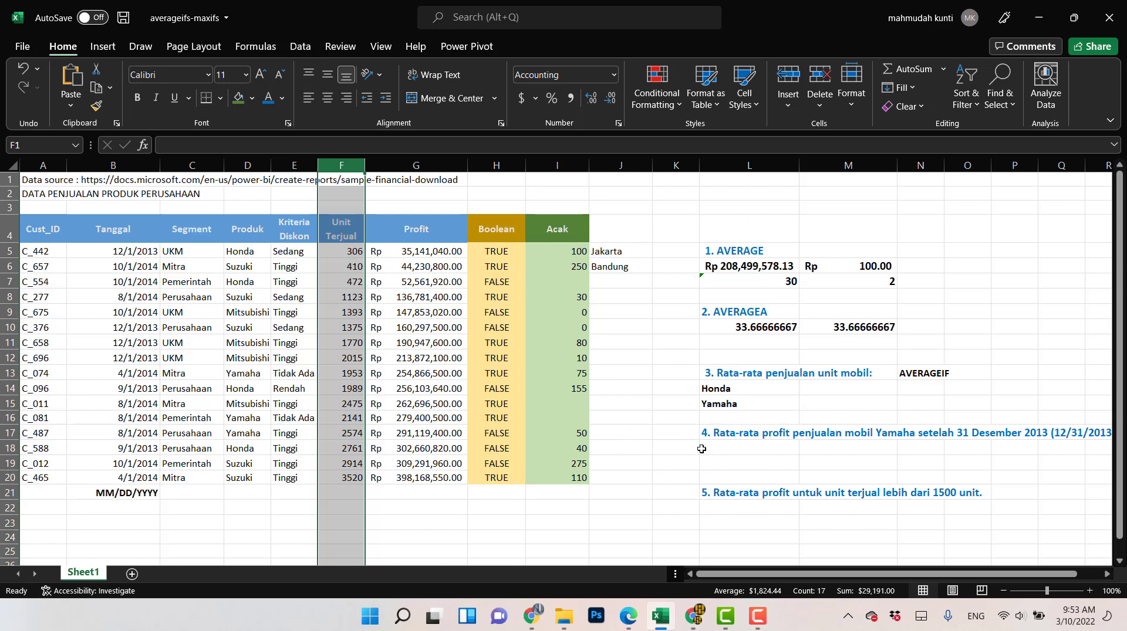
pyautogui.click(813, 389)
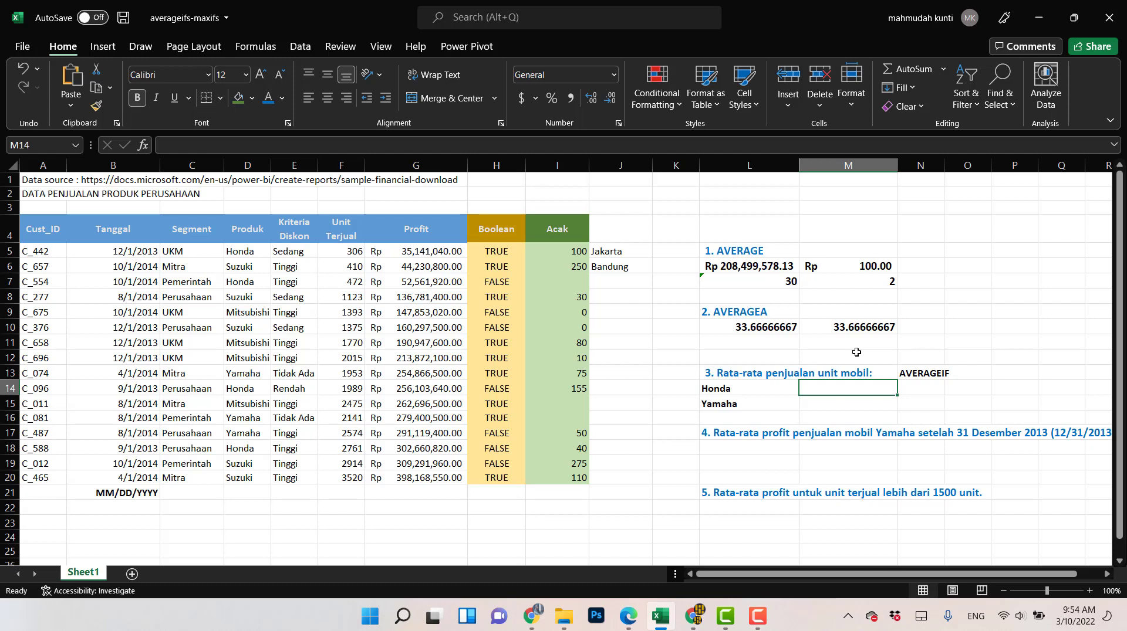
pyautogui.write('=')
pyautogui.press('BackSpace')
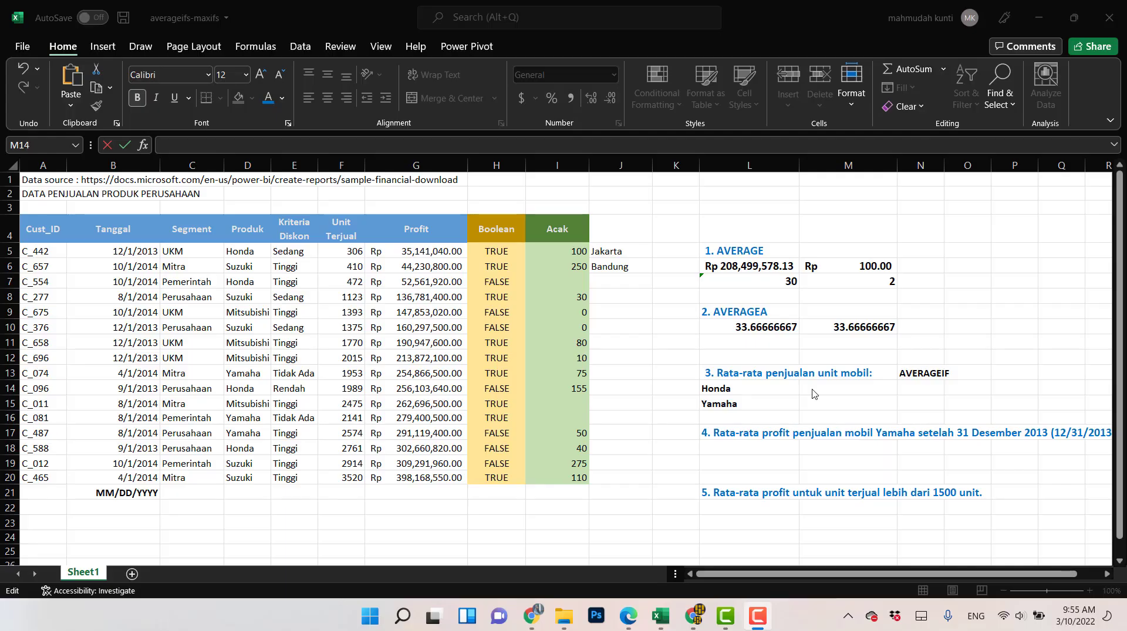
pyautogui.click(814, 390)
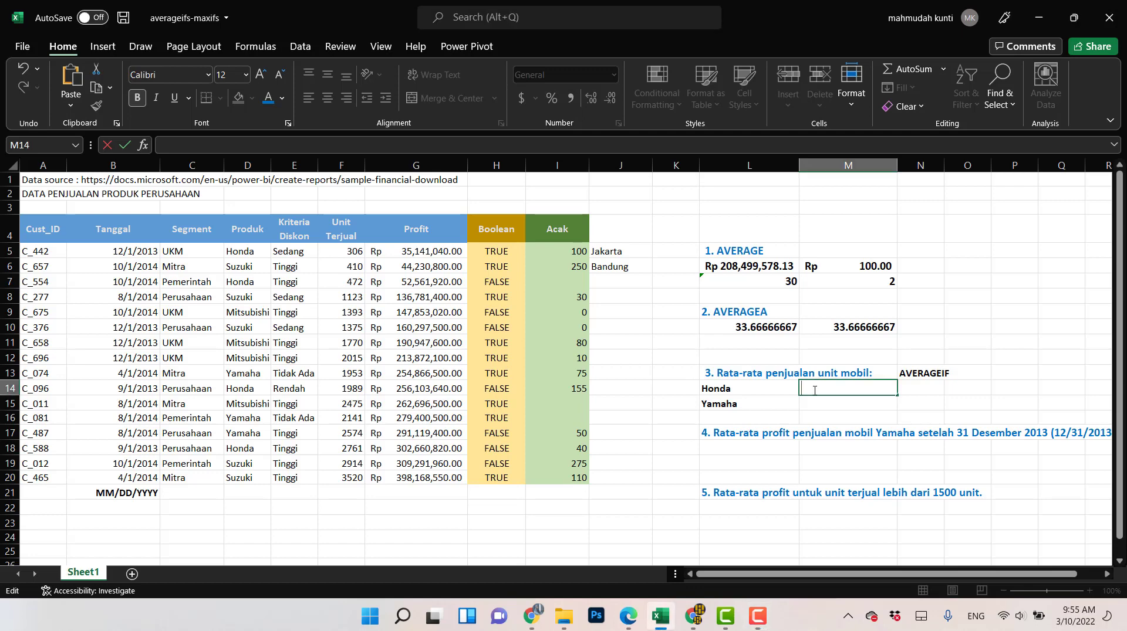
pyautogui.write('=ave')
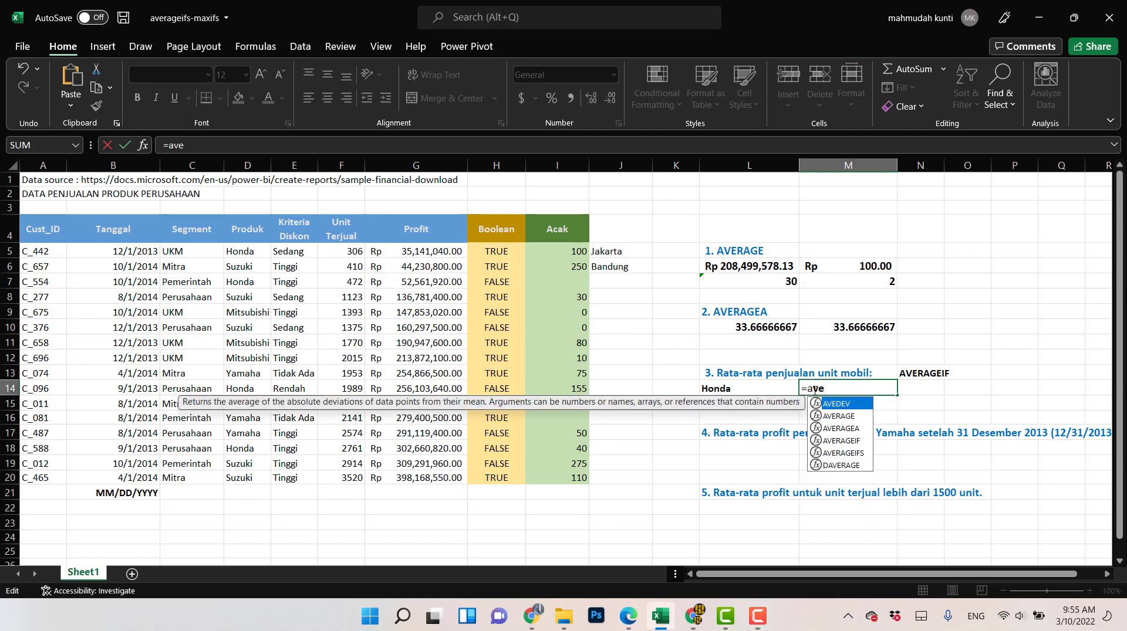
pyautogui.write('rage')
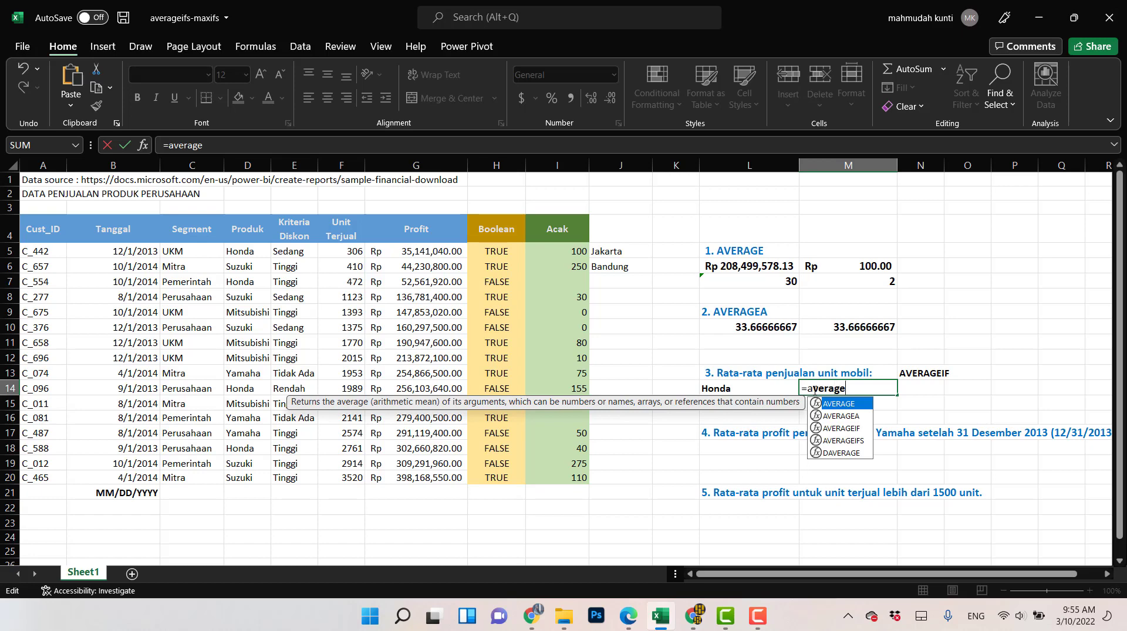
pyautogui.write('if')
pyautogui.press('Tab')
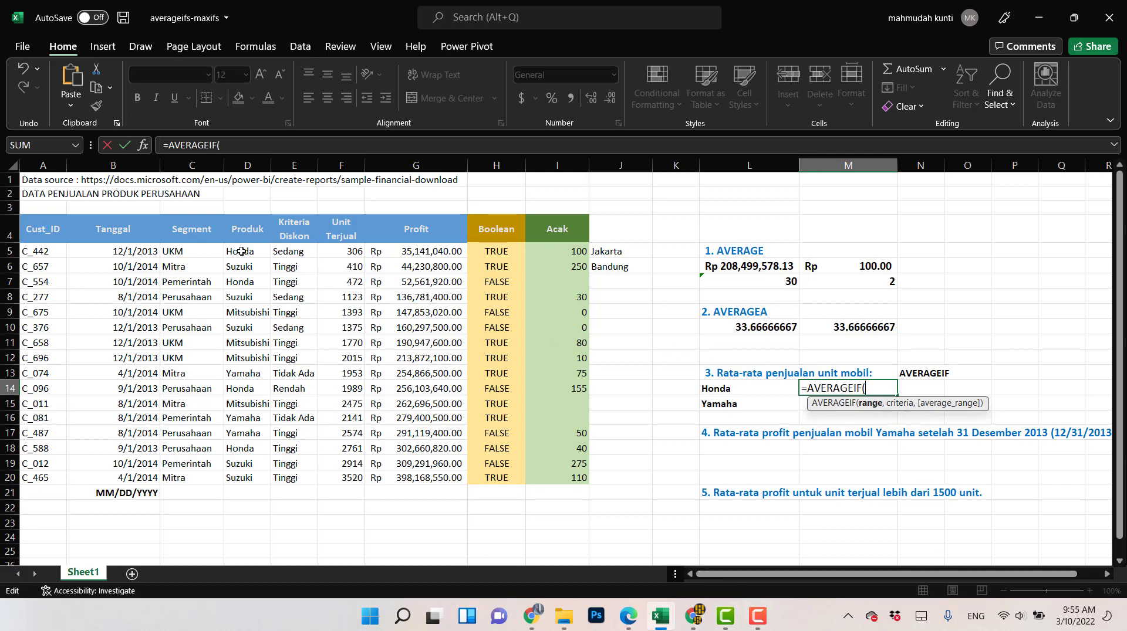
pyautogui.moveTo(250, 254); pyautogui.dragTo(240, 479)
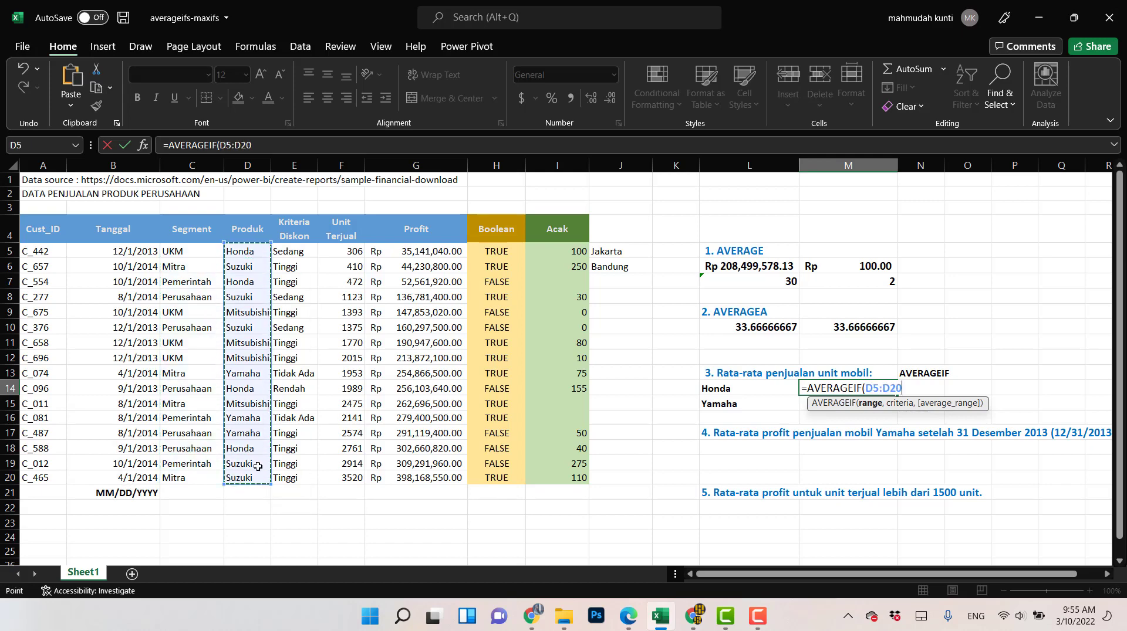
pyautogui.write(',')
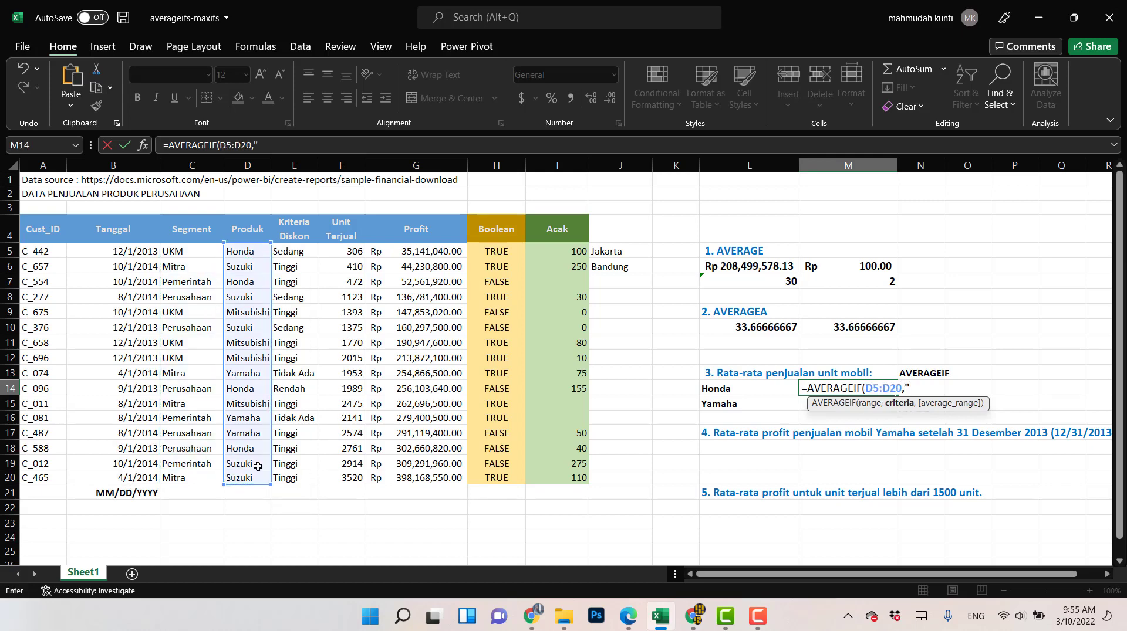
pyautogui.write('"Honda",')
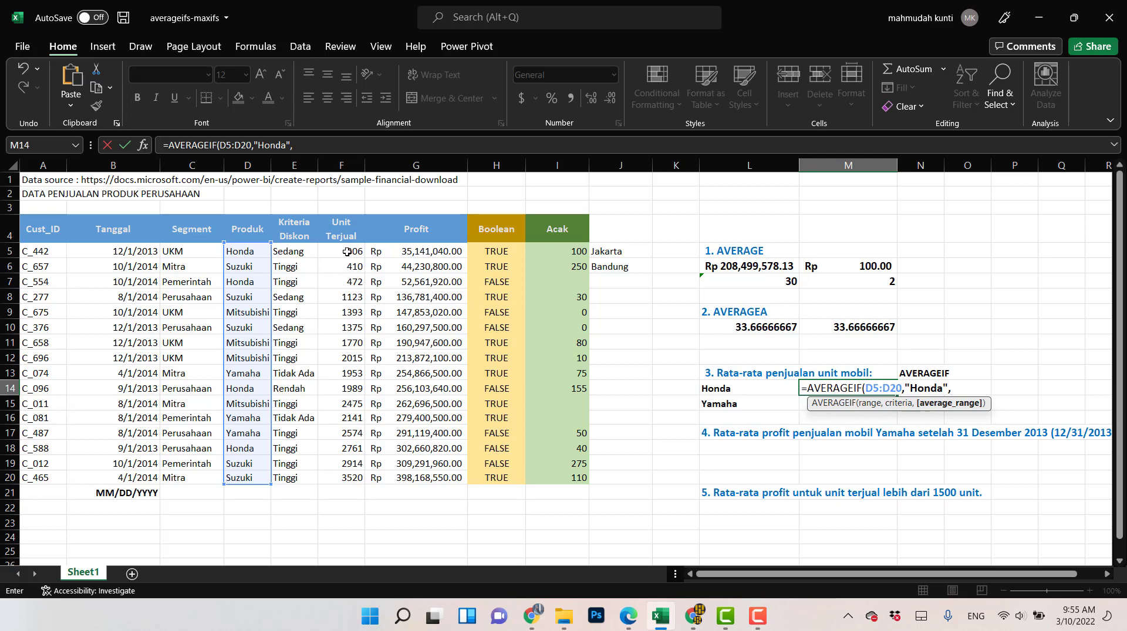
pyautogui.moveTo(345, 251); pyautogui.dragTo(352, 476)
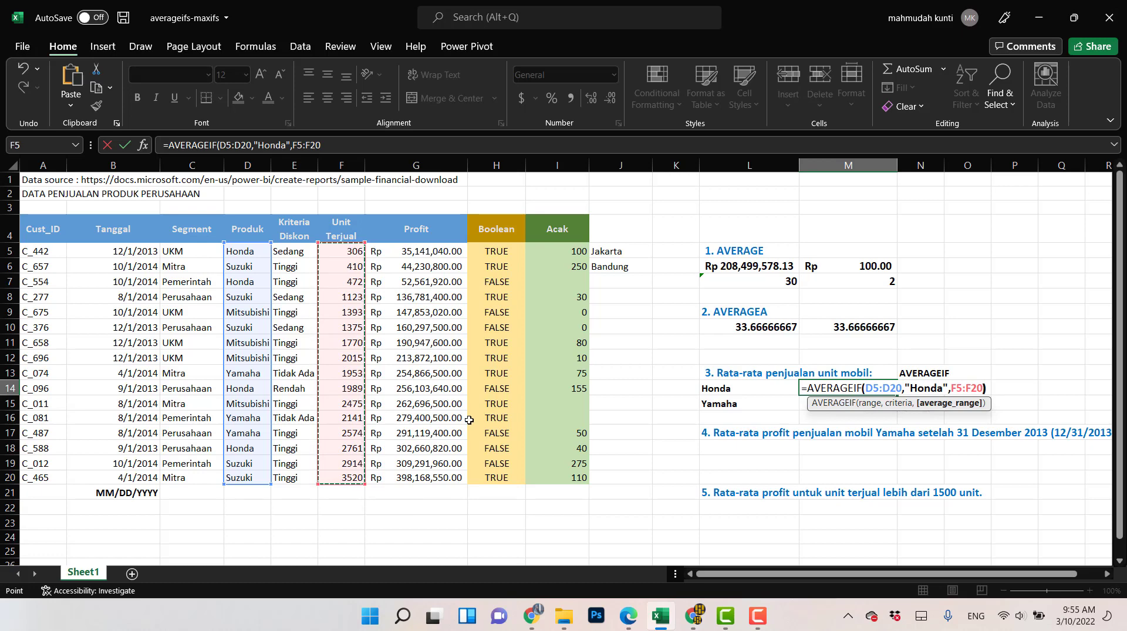
pyautogui.write(')')
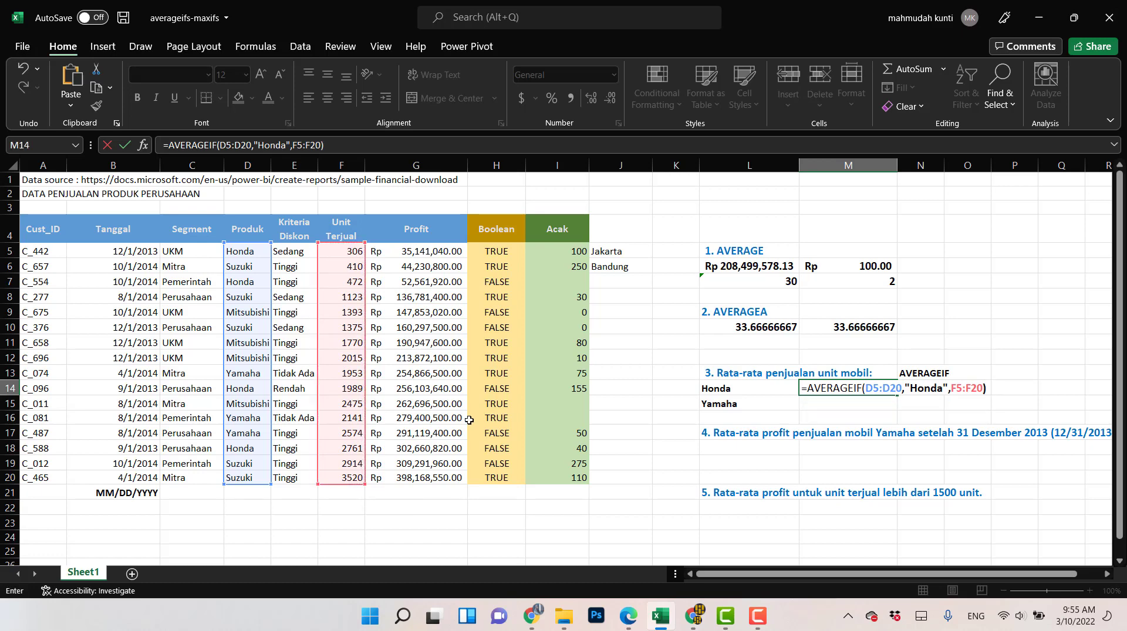
pyautogui.press('Return')
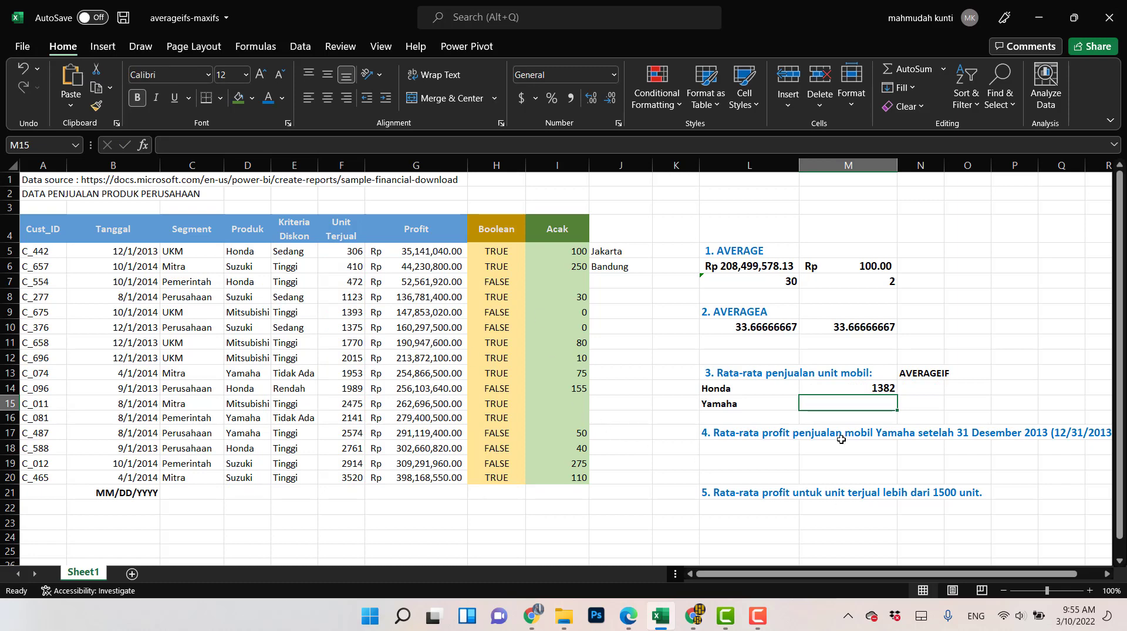
# Calculate Yamaha's average units sold in cell M15 with =AVERAGEIF(D5:D20,"Yamaha",F5:F20).
pyautogui.write('=')
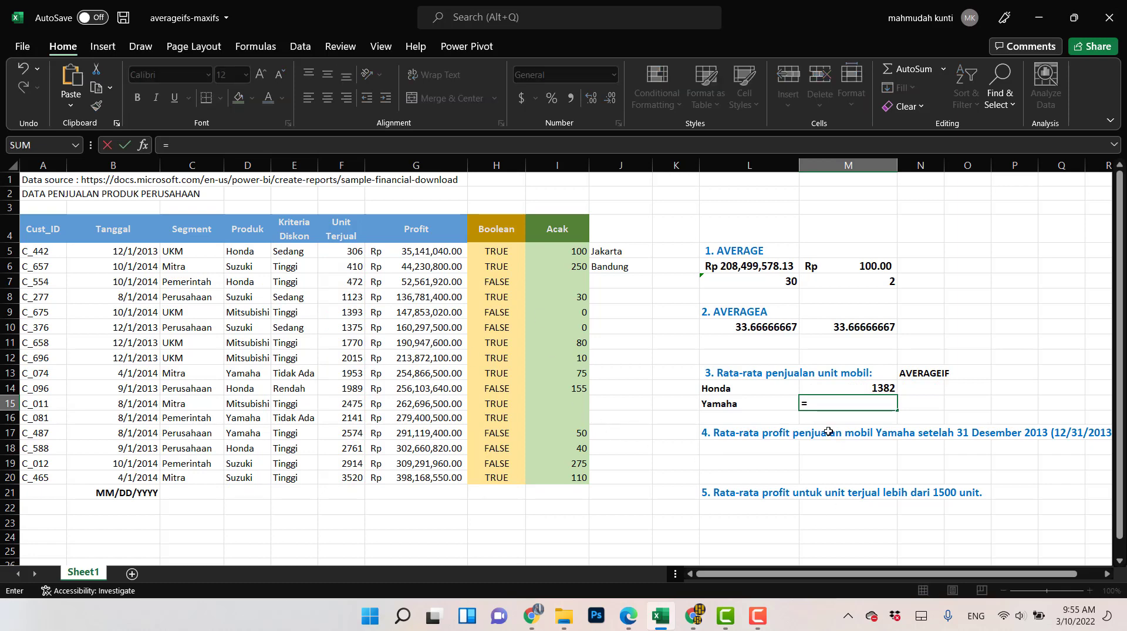
pyautogui.write('averag')
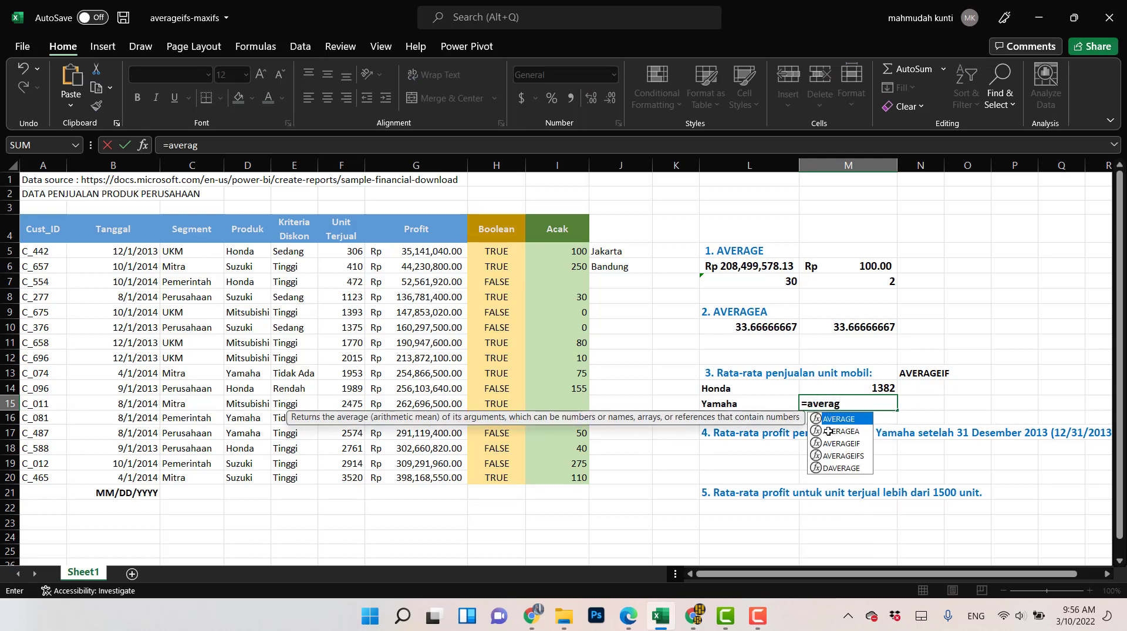
pyautogui.write('eif(')
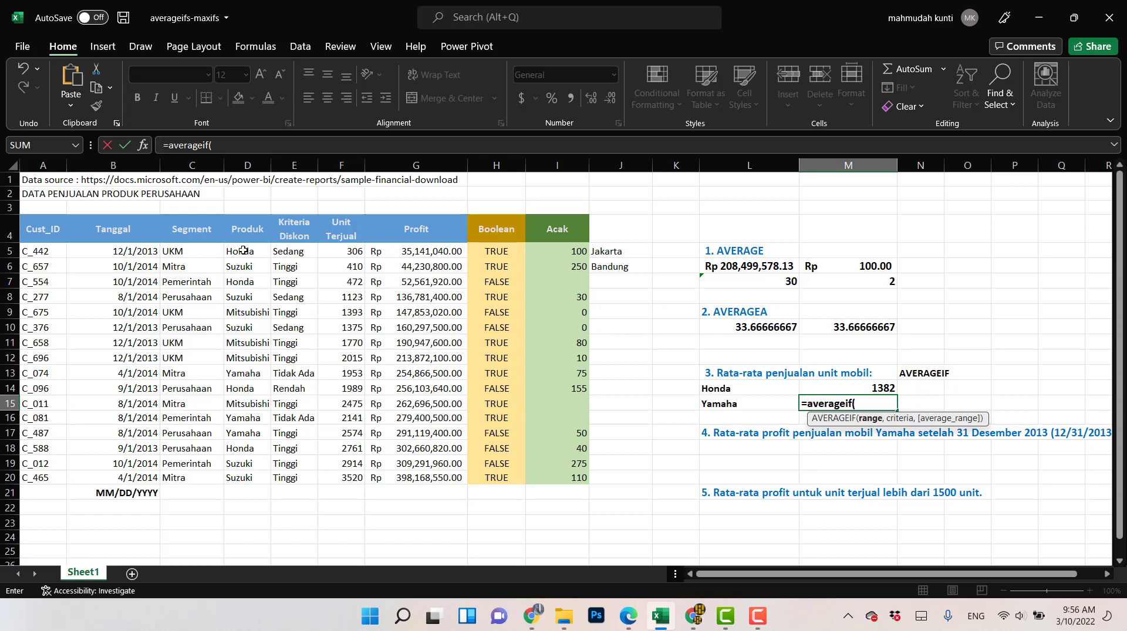
pyautogui.moveTo(243, 254); pyautogui.dragTo(239, 478)
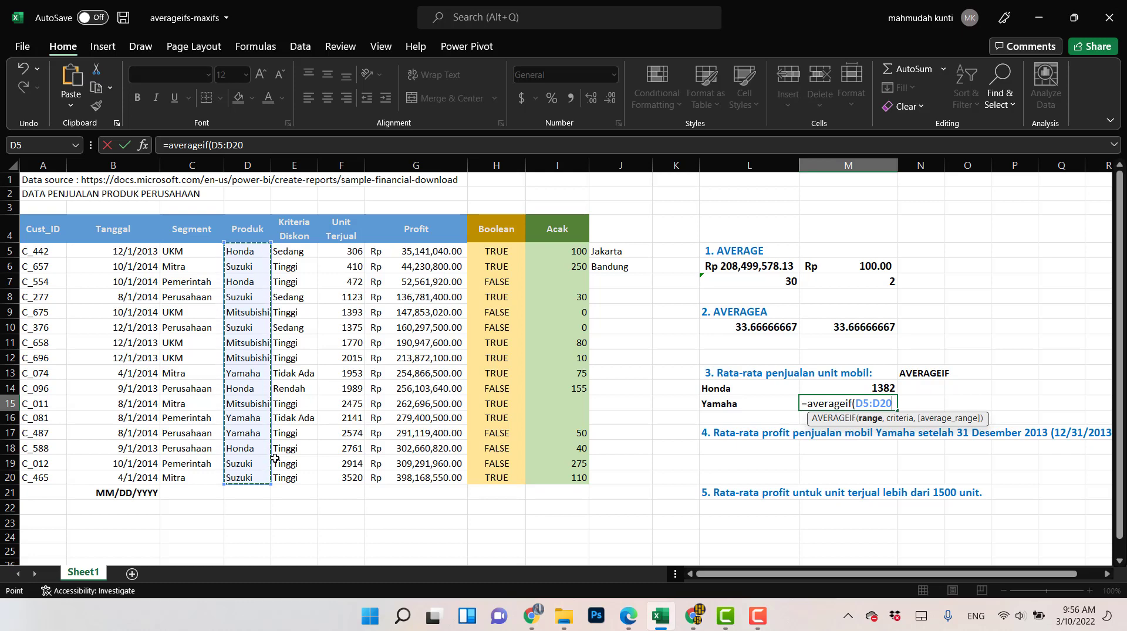
pyautogui.write(',')
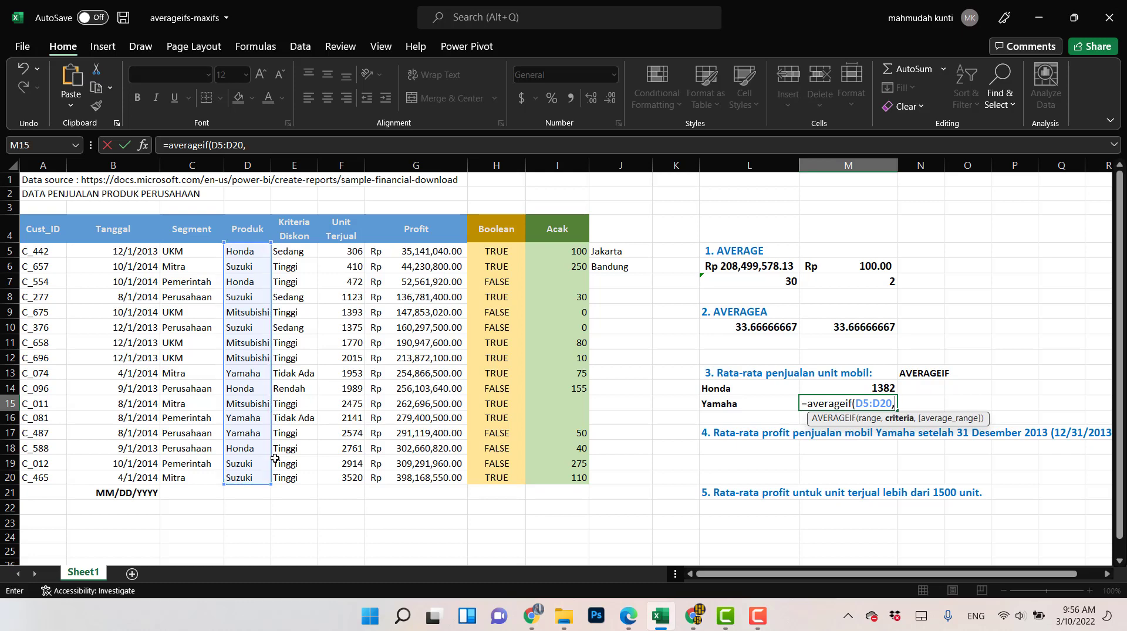
pyautogui.write('"Yamaha",')
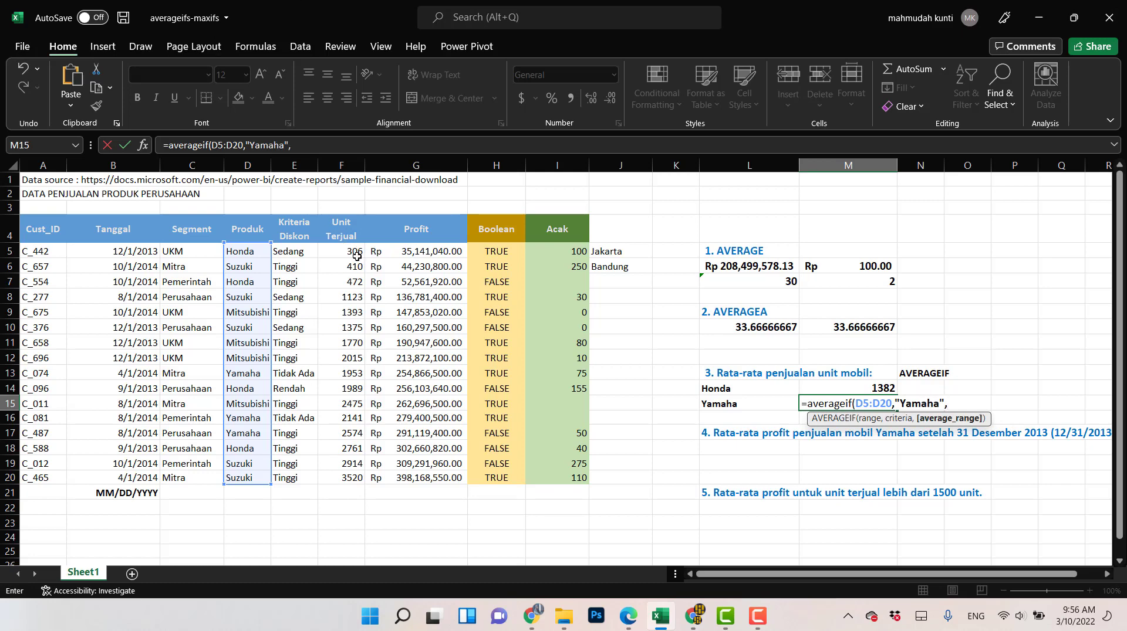
pyautogui.moveTo(357, 256); pyautogui.dragTo(319, 471)
pyautogui.write(')')
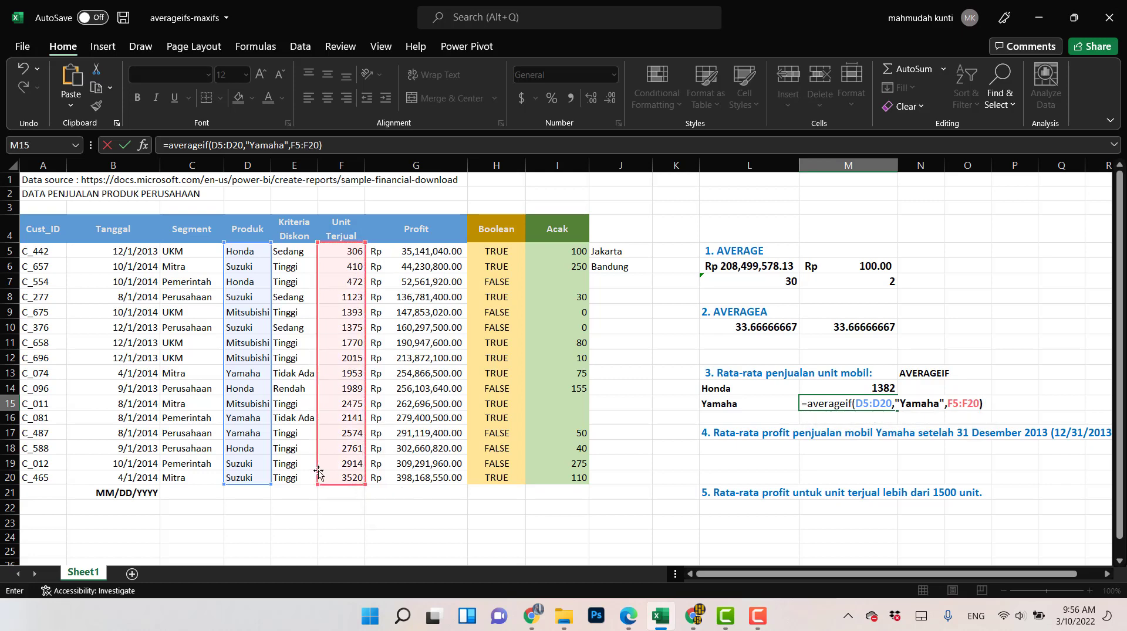
pyautogui.press('Return')
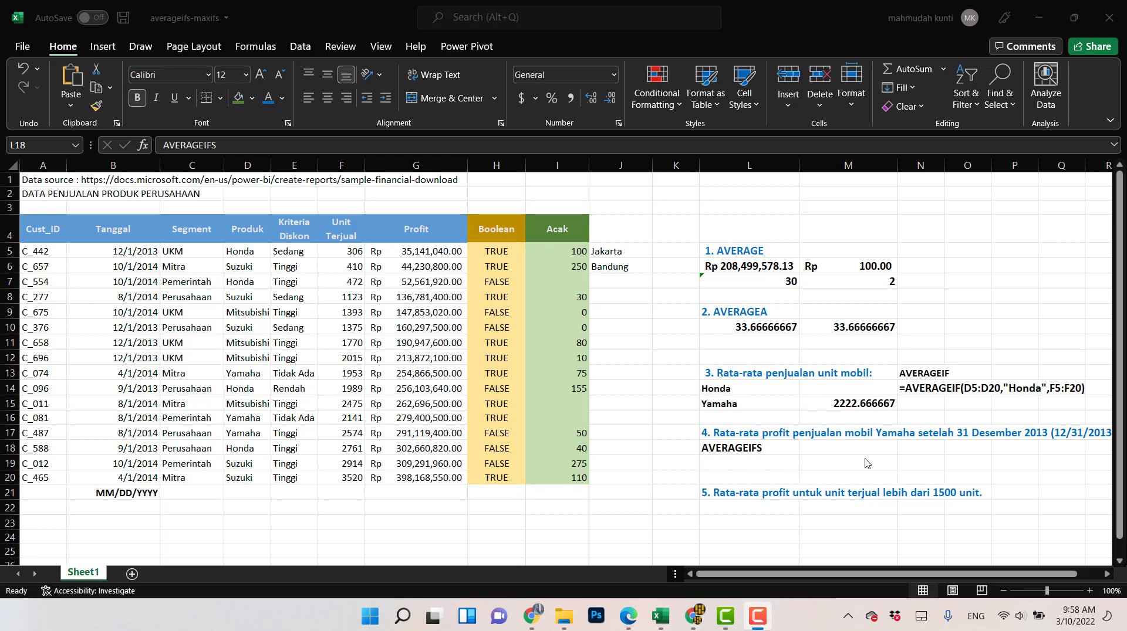
pyautogui.click(942, 384)
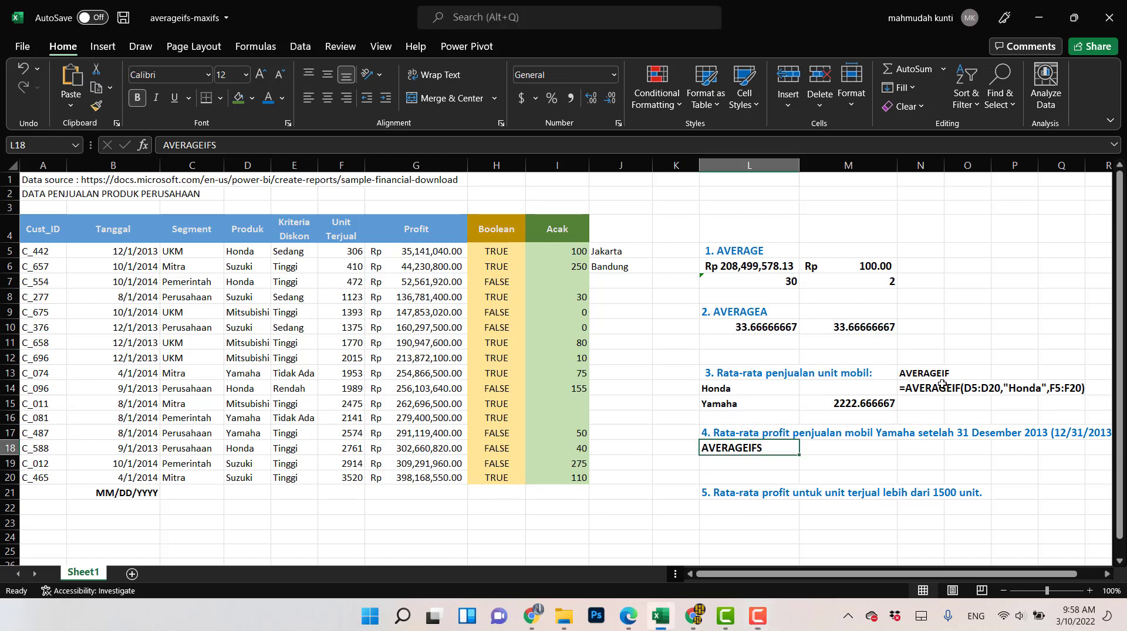
pyautogui.click(946, 392)
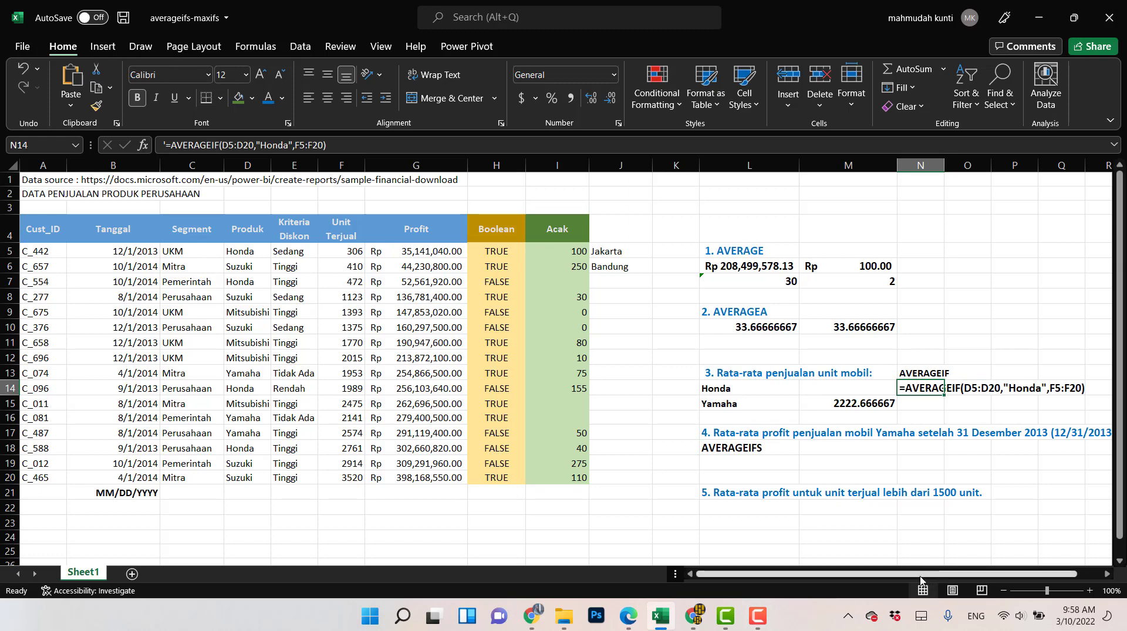
pyautogui.hscroll(1, 919, 575)
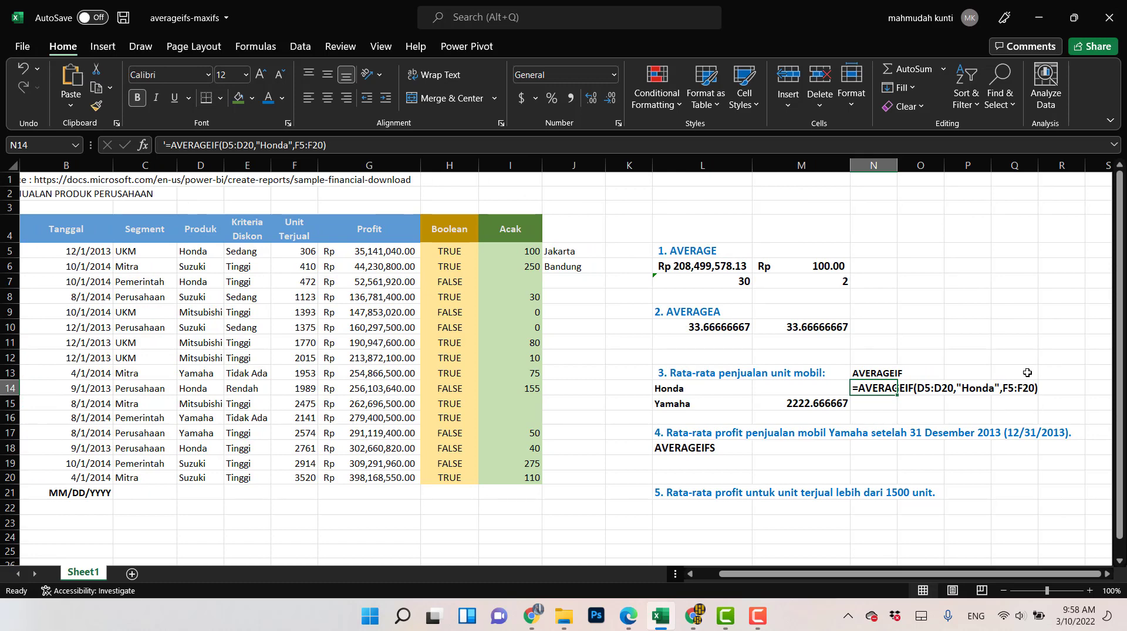
pyautogui.hscroll(-1, 981, 574)
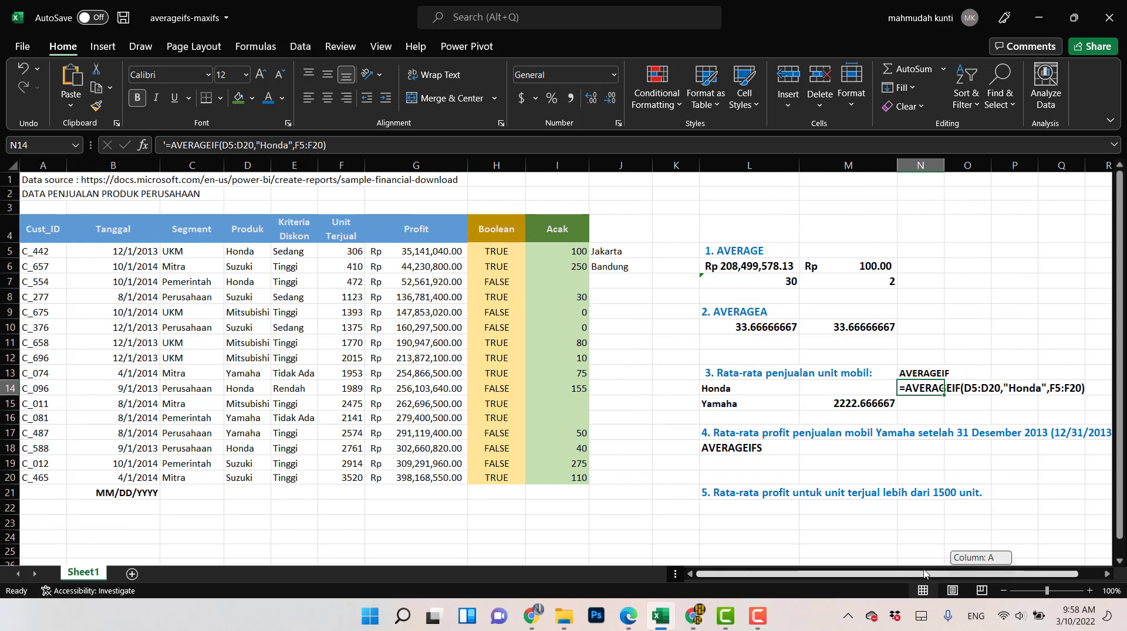
# Begin an AVERAGEIFS formula in cell L19 with the profit values G5:G20 as the range to average.
pyautogui.click(757, 463)
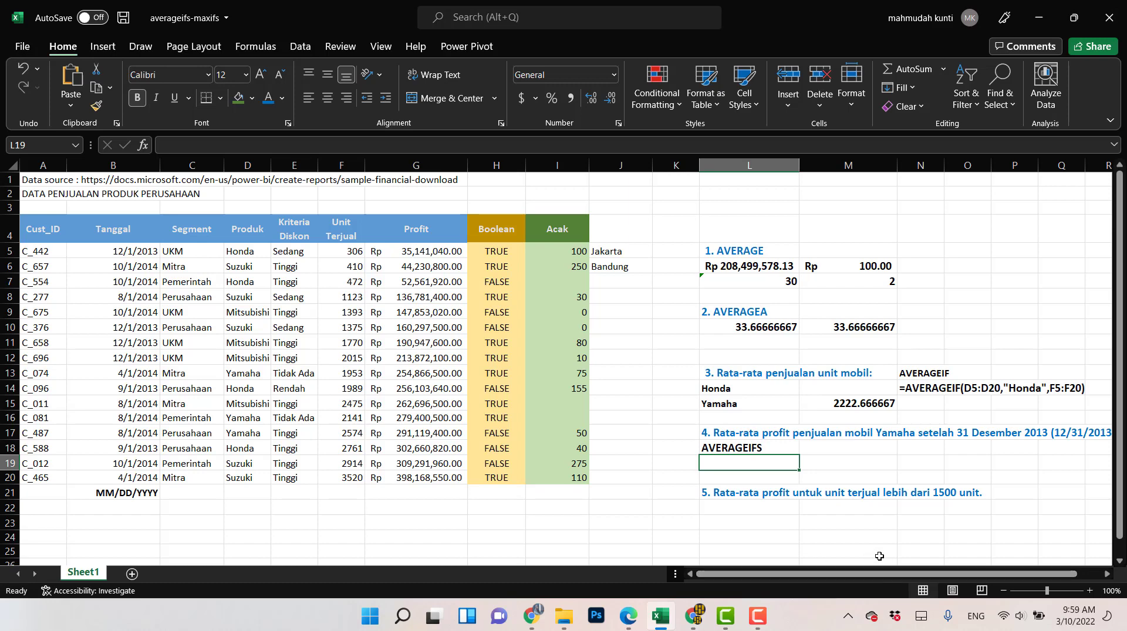
pyautogui.moveTo(930, 578); pyautogui.dragTo(954, 579)
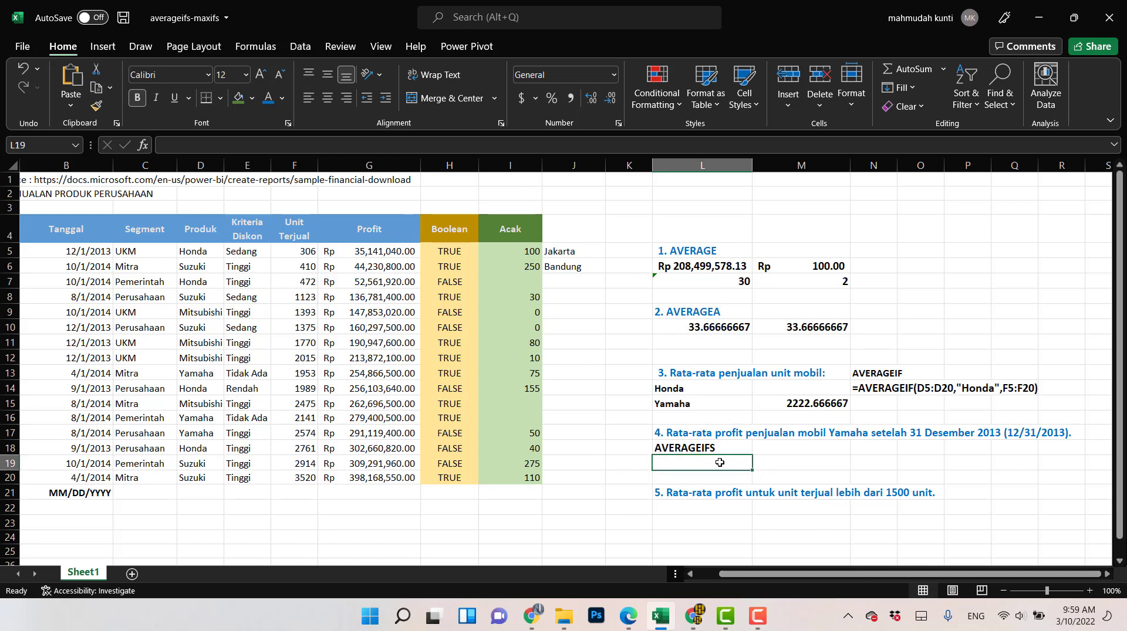
pyautogui.write('=a')
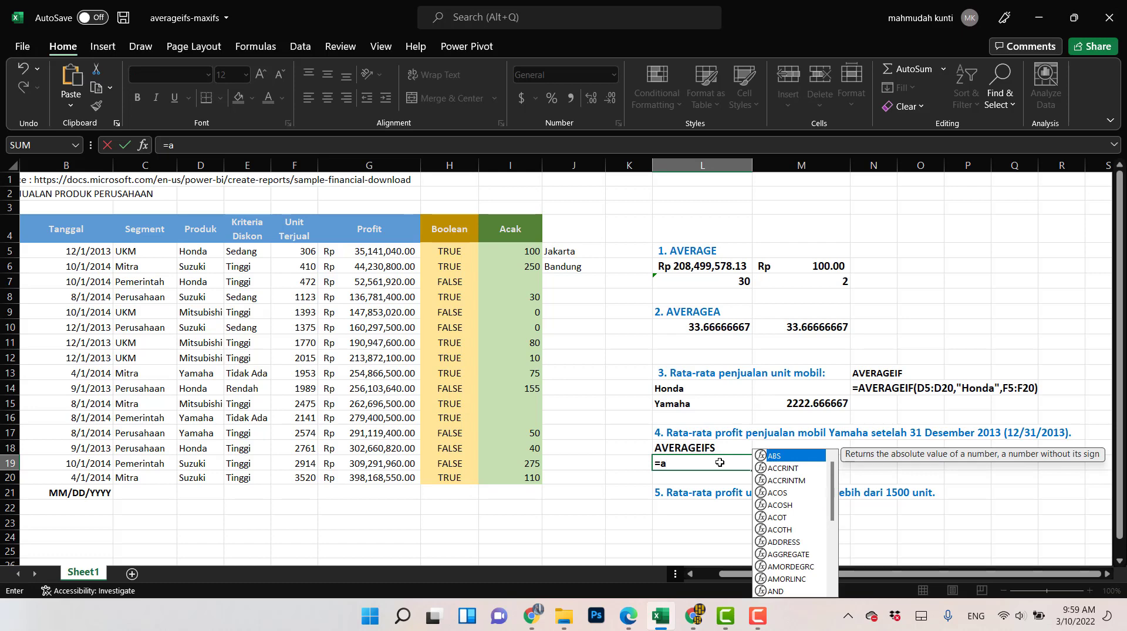
pyautogui.write('vera')
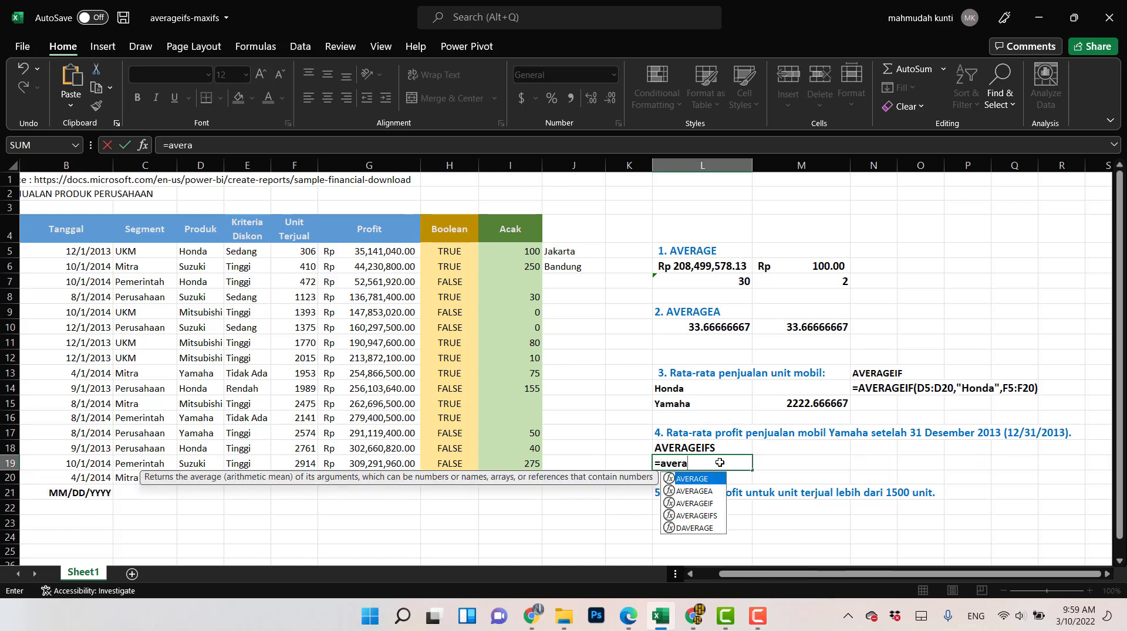
pyautogui.write('geif')
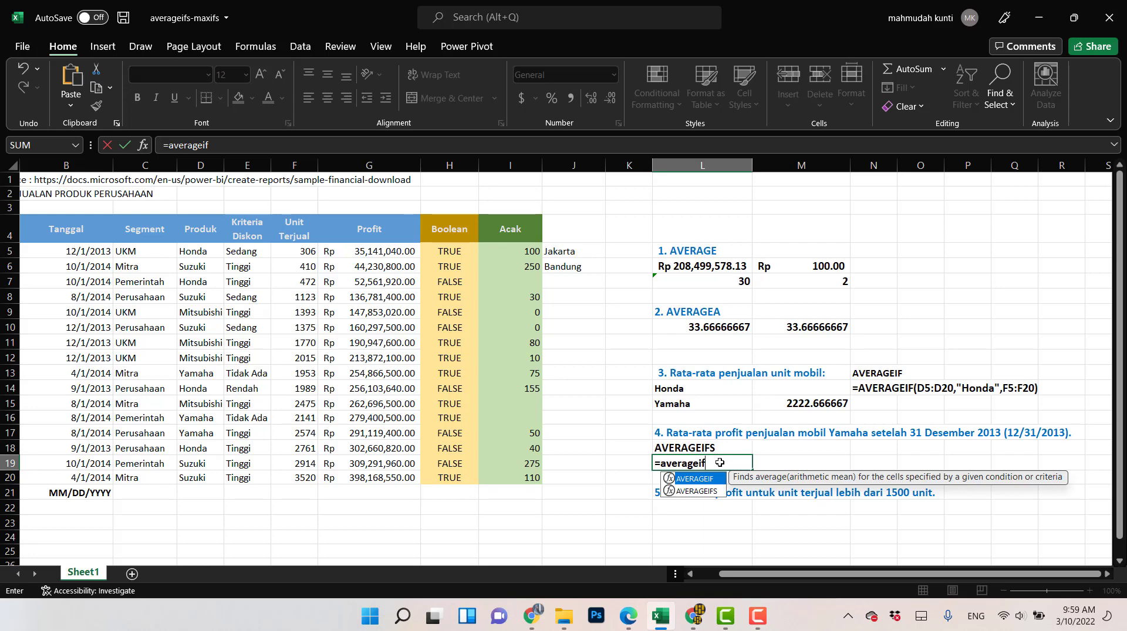
pyautogui.write('s')
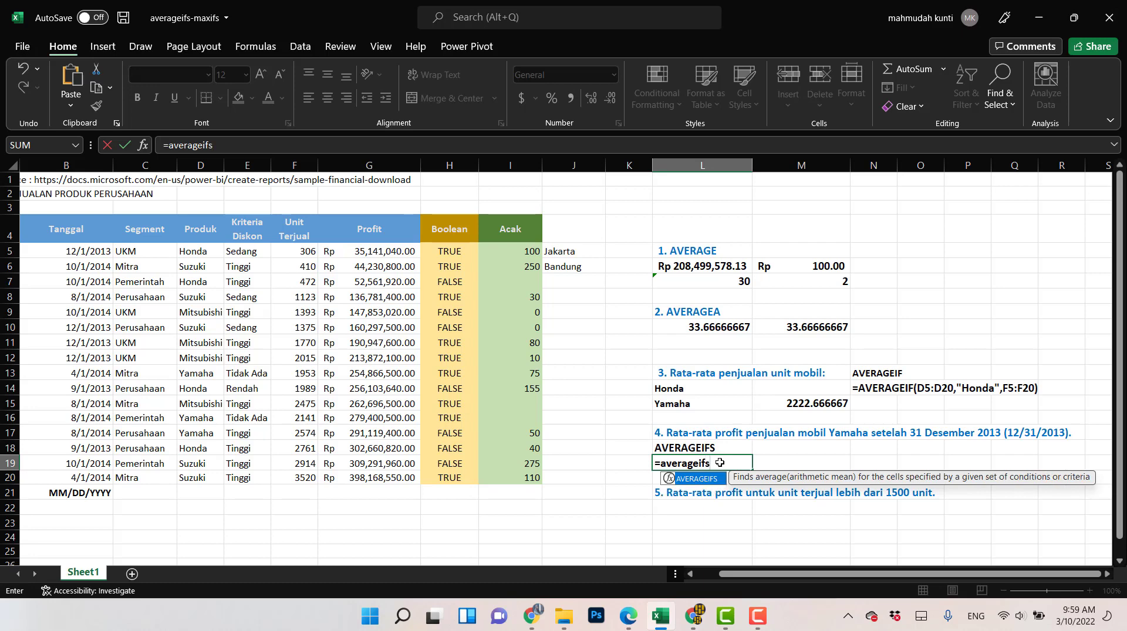
pyautogui.write('(')
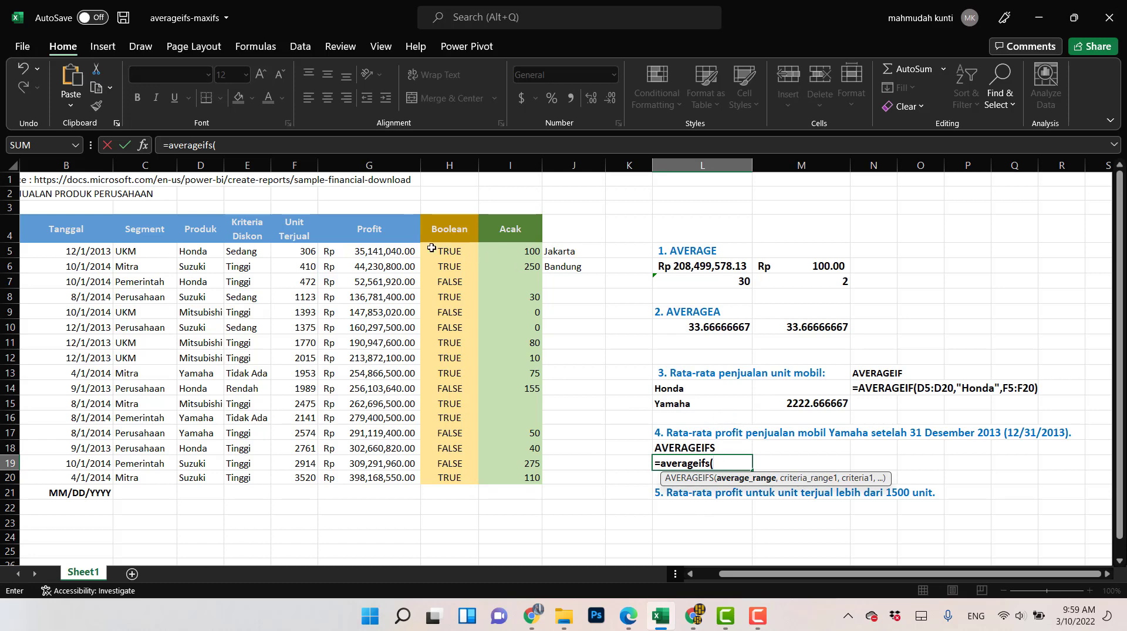
pyautogui.moveTo(390, 251); pyautogui.dragTo(365, 474)
pyautogui.write(',')
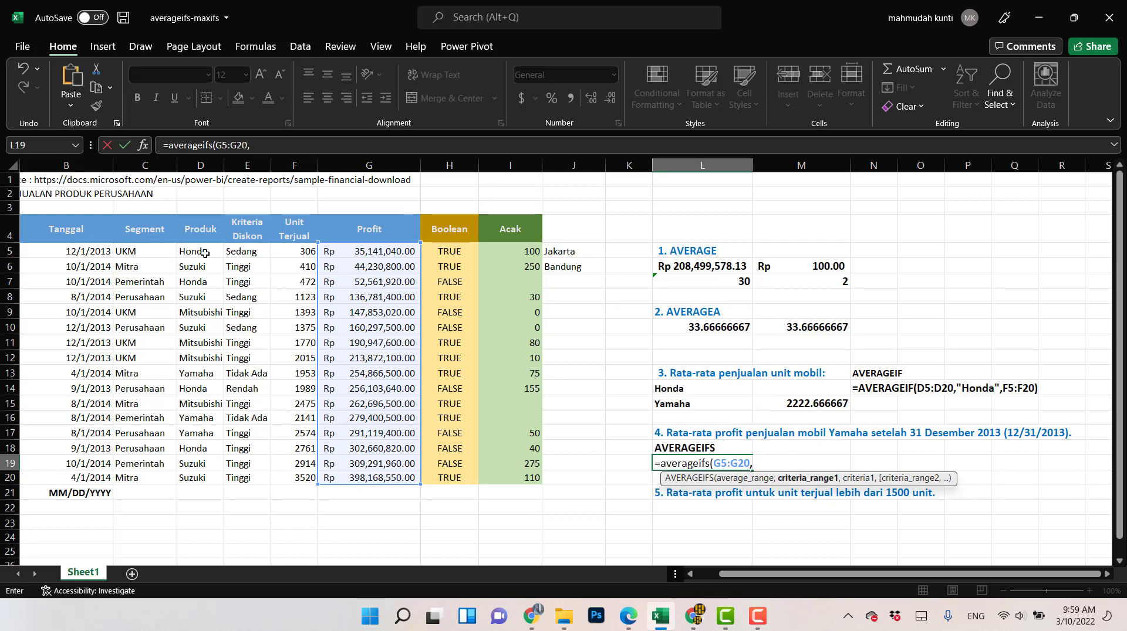
# Add the product range D5:D20 with the criterion "Yamaha" as the formula's first condition.
pyautogui.moveTo(202, 253); pyautogui.dragTo(187, 475)
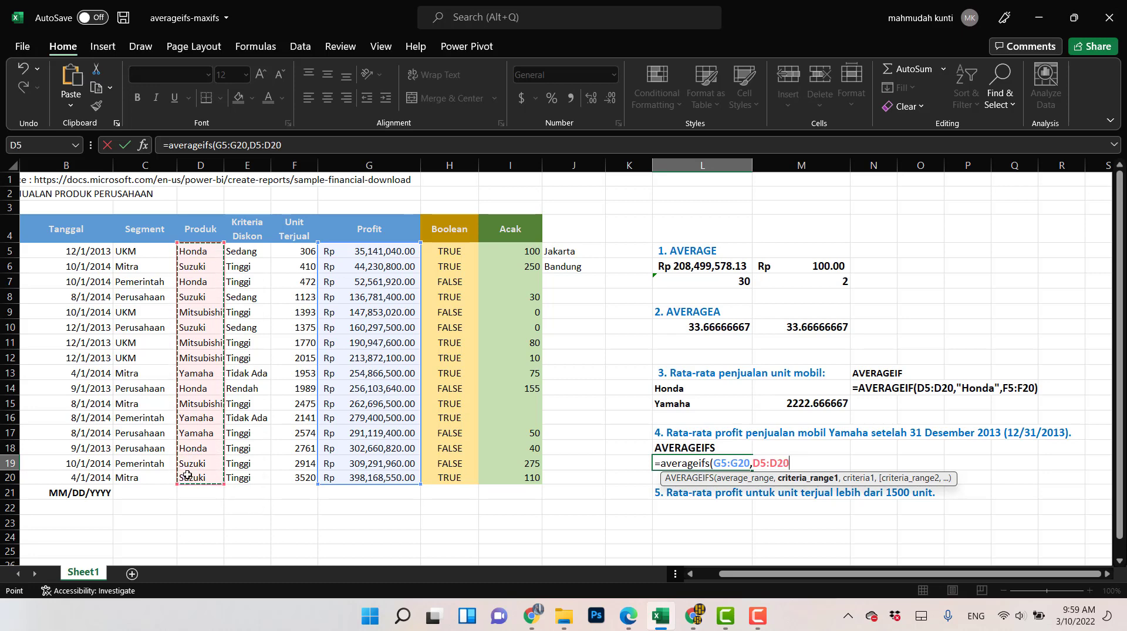
pyautogui.write(',')
pyautogui.write('Y')
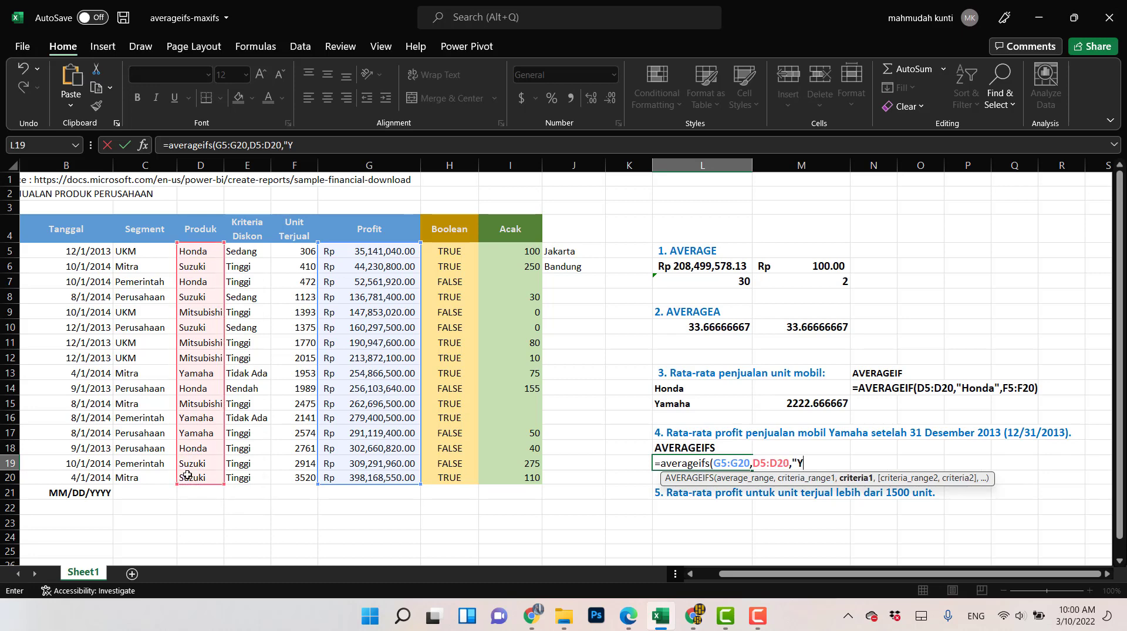
pyautogui.write('amaha')
pyautogui.write(',')
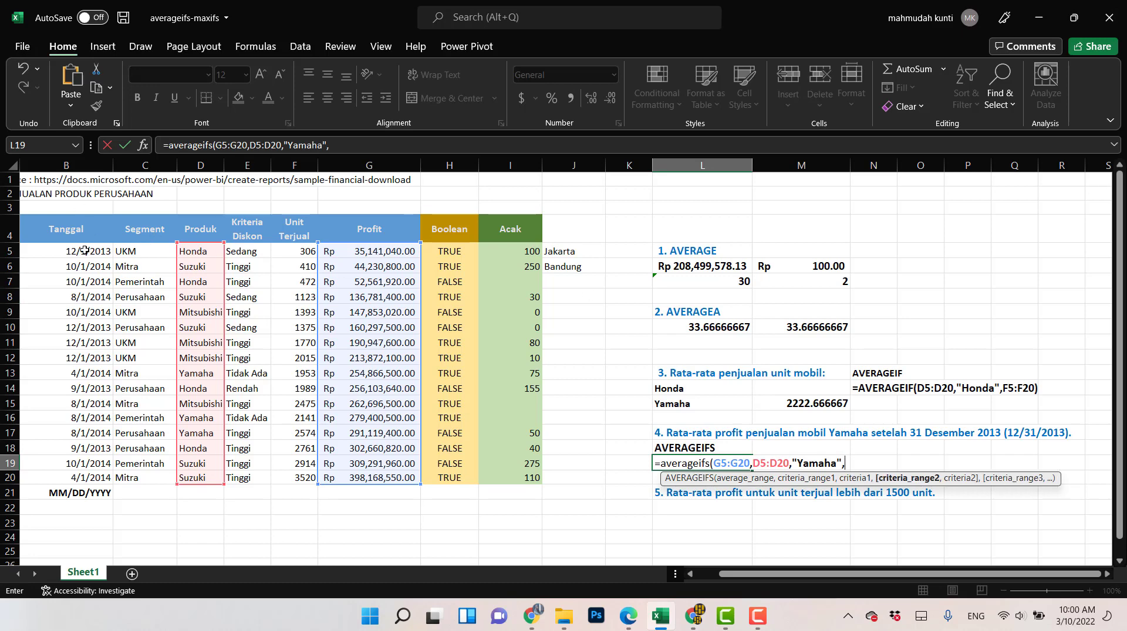
# Add the date range B5:B20 with the criterion ">12/31/2013" as the second condition and complete the AVERAGEIFS formula.
pyautogui.moveTo(85, 250); pyautogui.dragTo(88, 478)
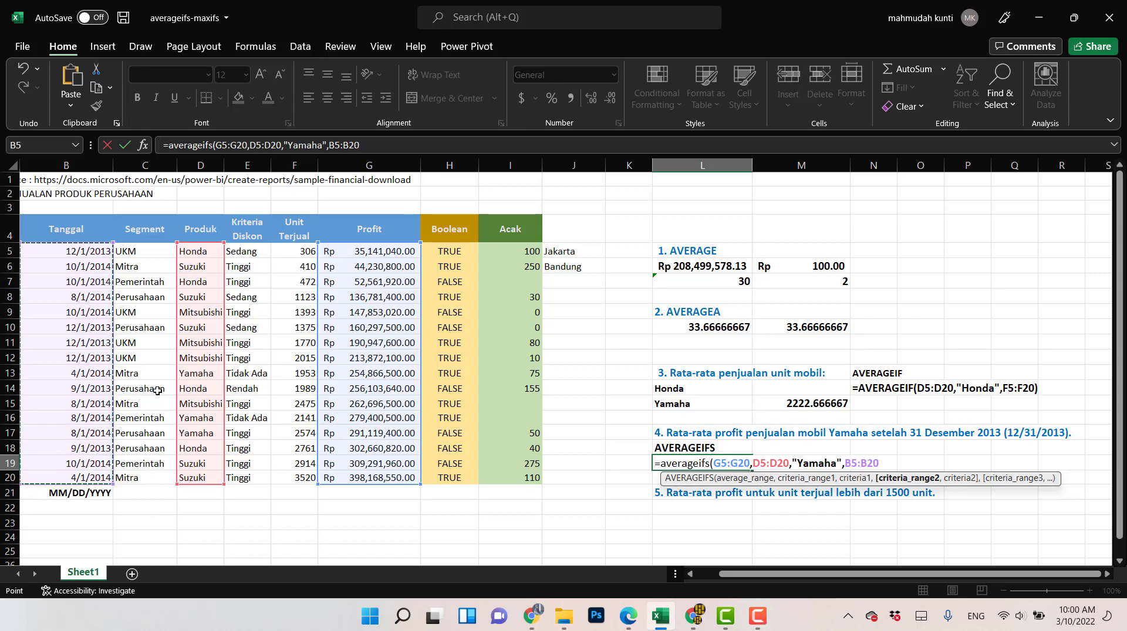
pyautogui.write(',">')
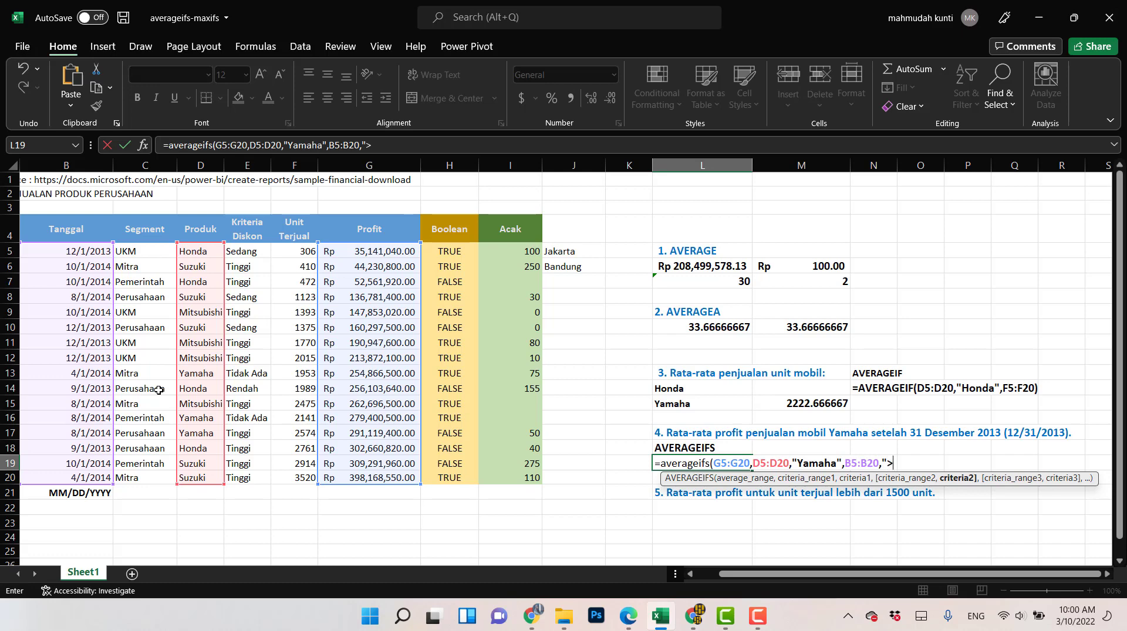
pyautogui.write('12/31/201')
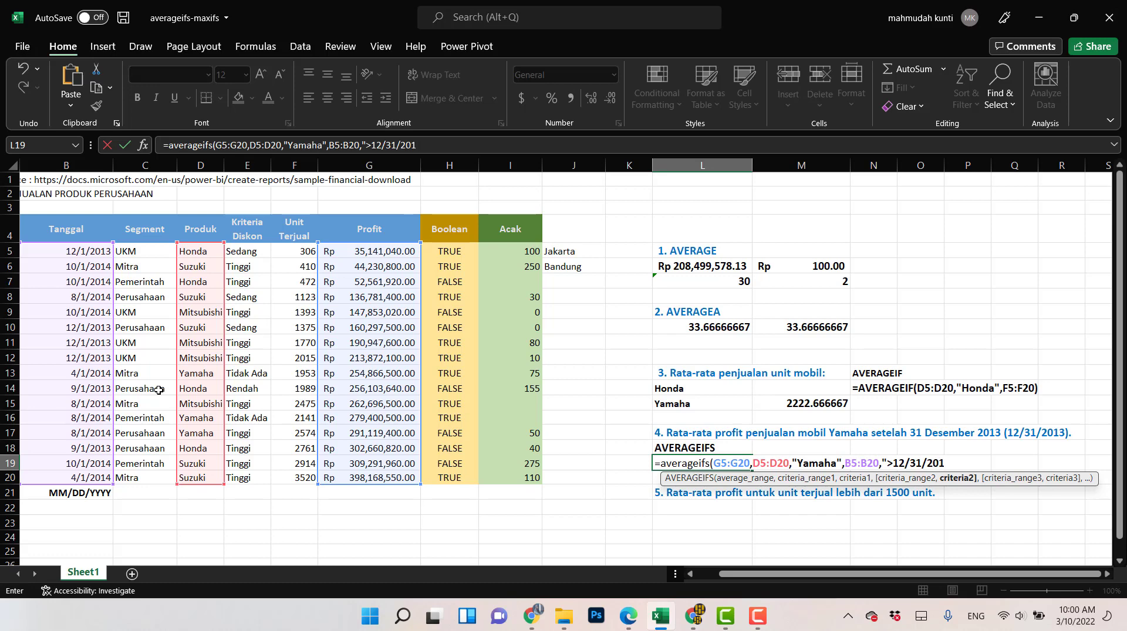
pyautogui.write('3")')
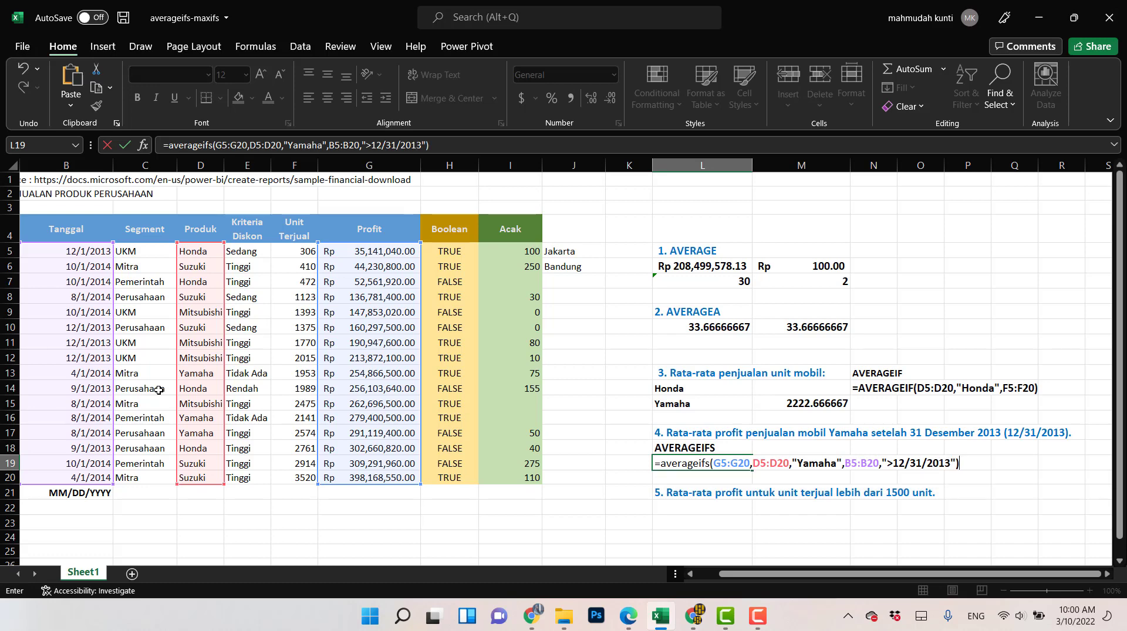
pyautogui.press('Return')
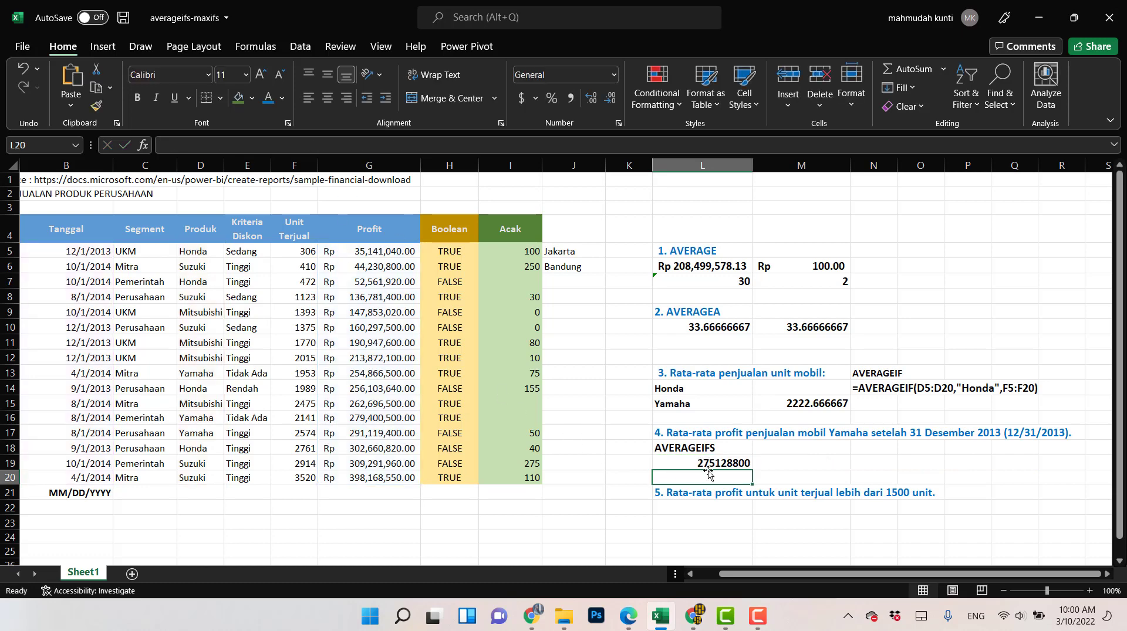
# Copy the rupiah accounting format of profit cell G5 onto the AVERAGEIFS result in L19.
pyautogui.click(726, 461)
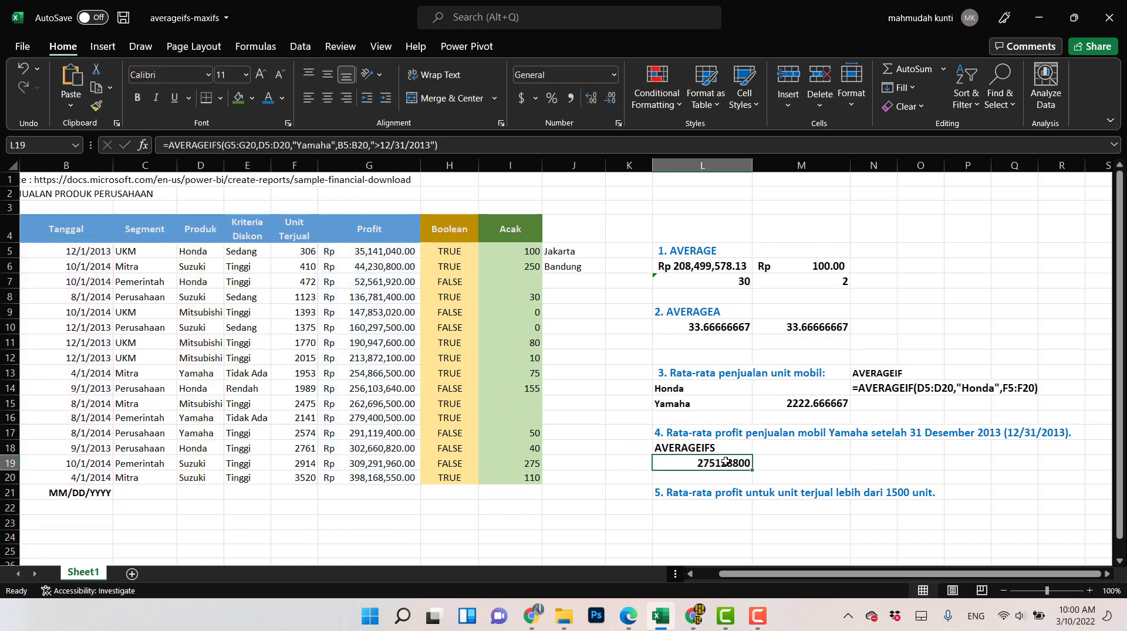
pyautogui.click(368, 252)
pyautogui.click(96, 106)
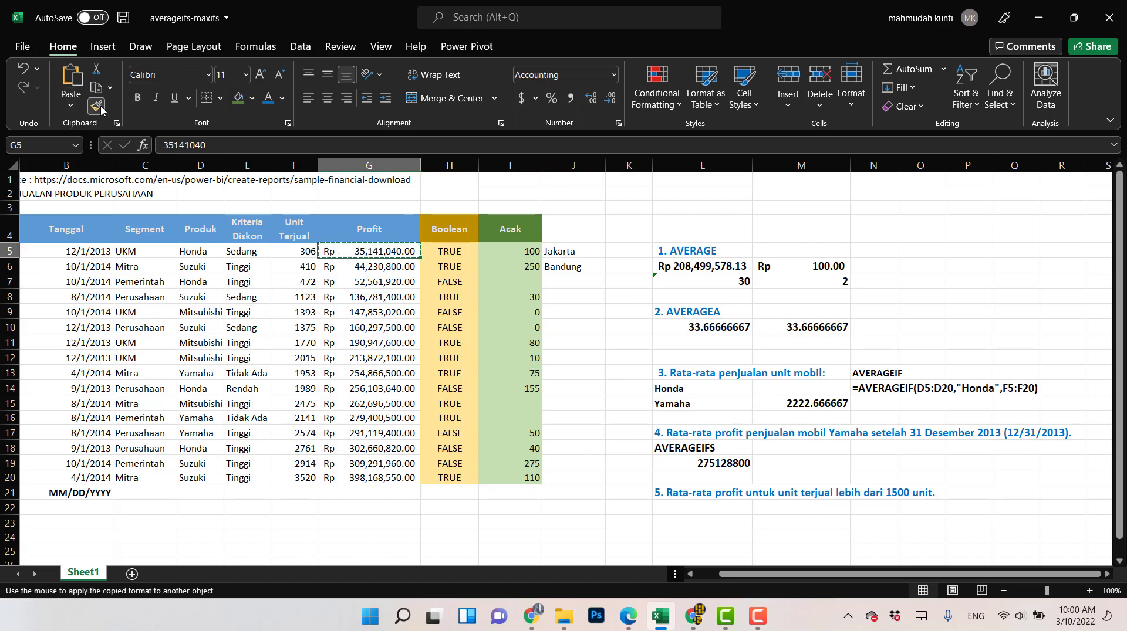
pyautogui.click(710, 463)
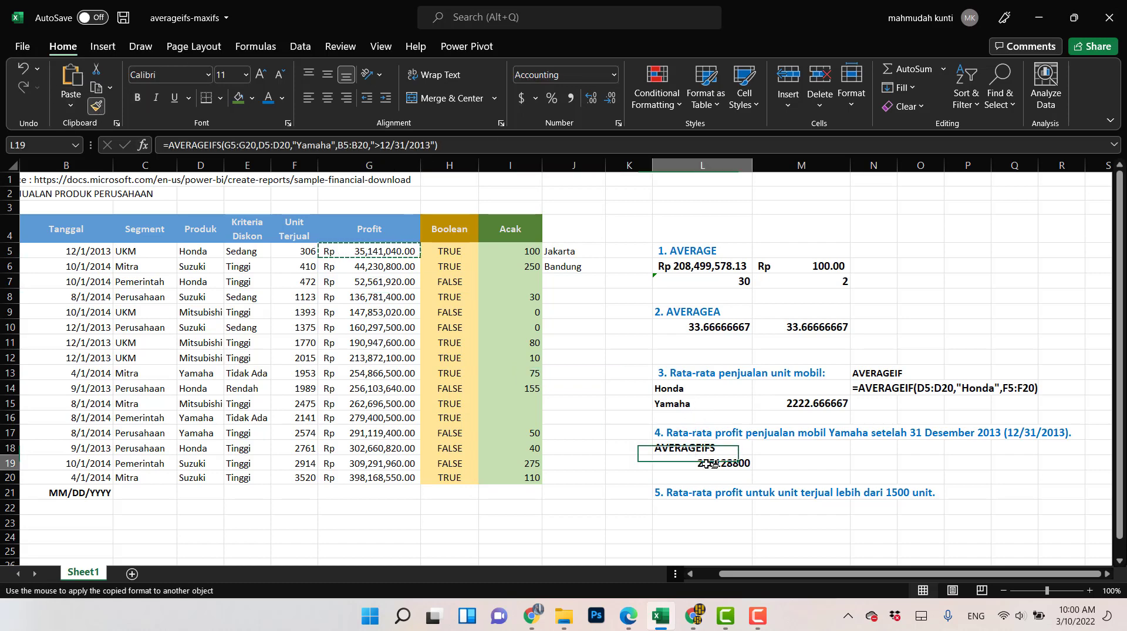
pyautogui.click(778, 464)
# Copy the formula from L19 into L20 as plain text with a leading apostrophe and make it bold.
pyautogui.click(724, 465)
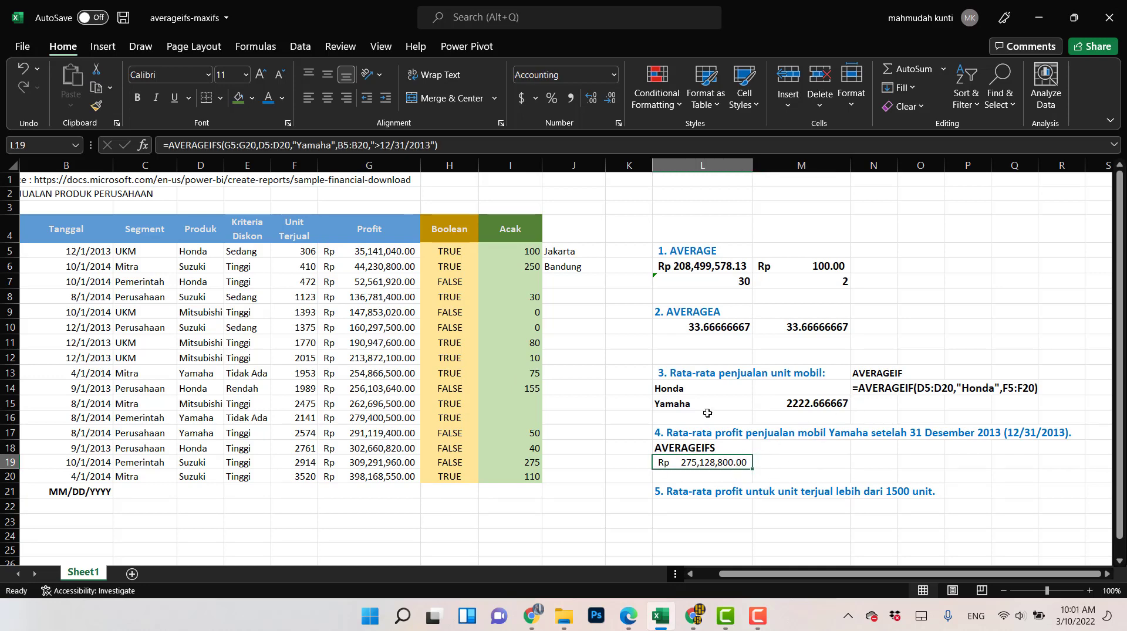
pyautogui.click(385, 145)
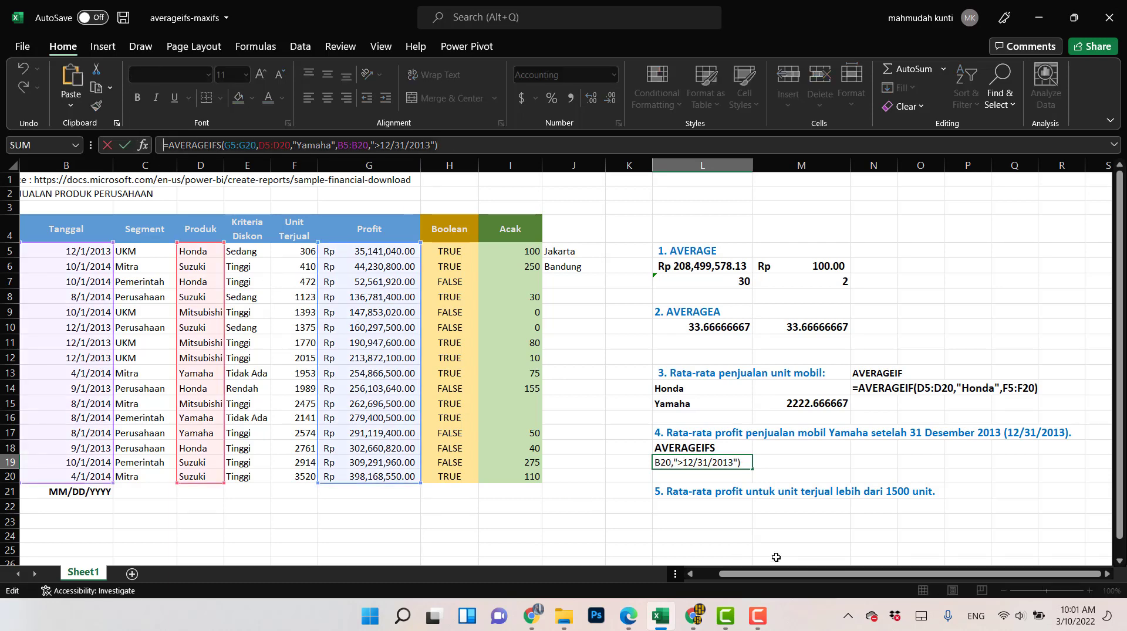
pyautogui.press('Return')
pyautogui.hotkey('ctrl', 'v')
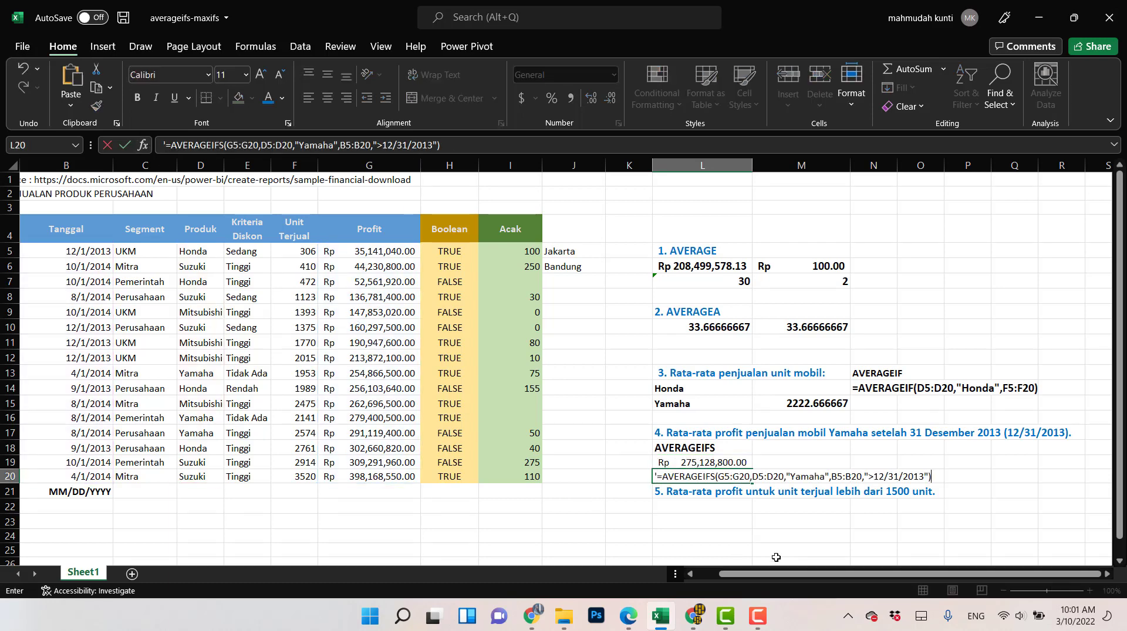
pyautogui.press('Return')
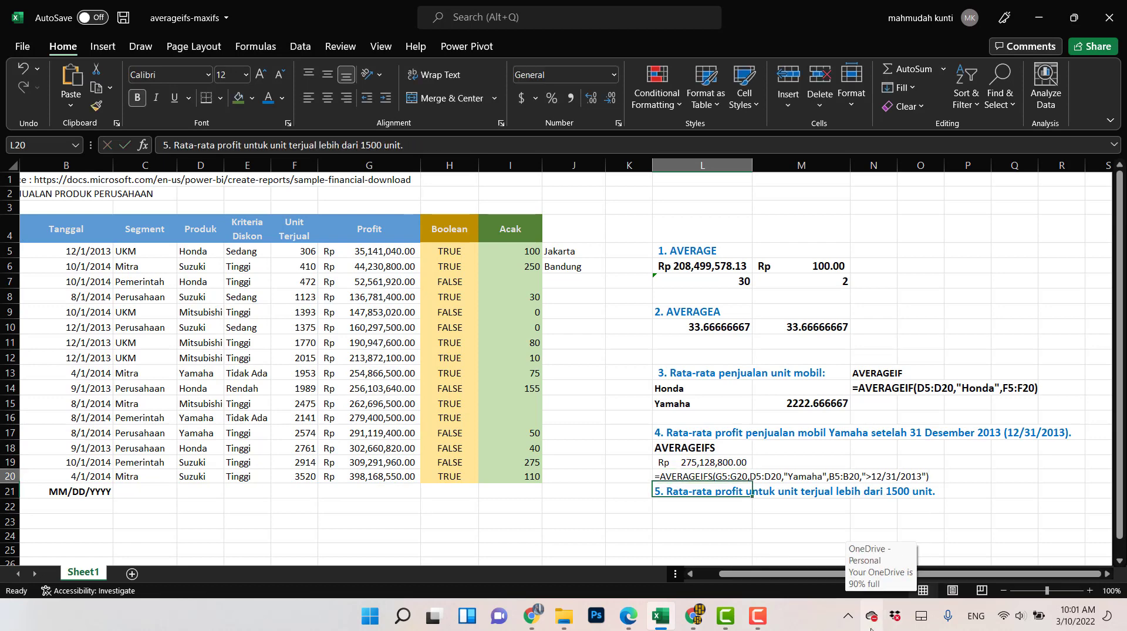
pyautogui.press('Up')
pyautogui.hotkey('ctrl', 'b')
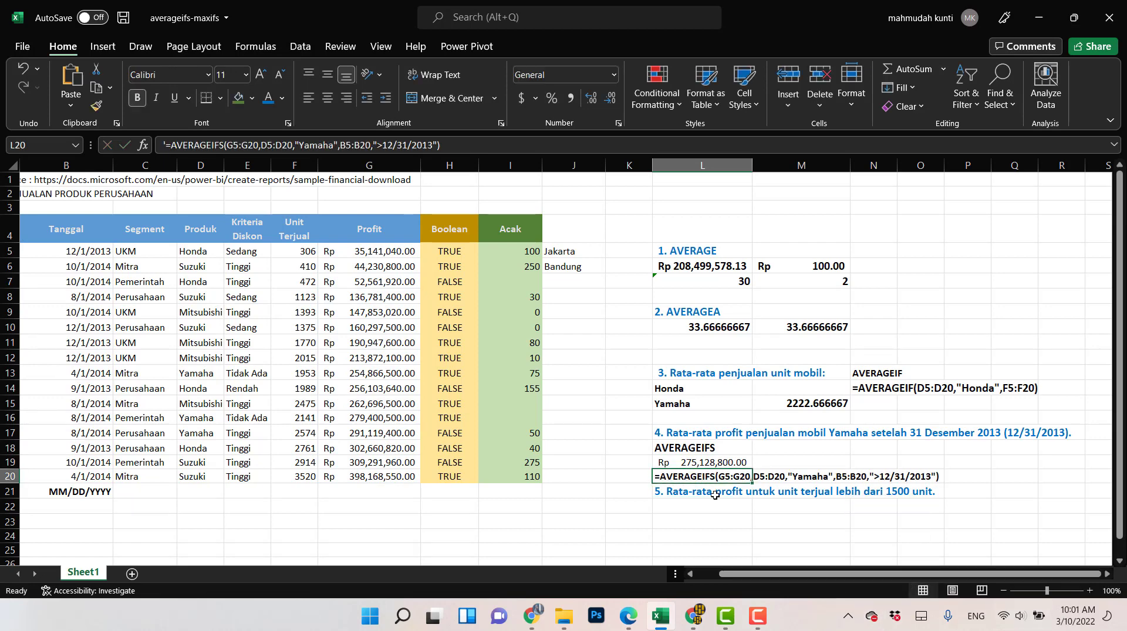
# Move the fifth question's heading down to L22 and enlarge the formula text in L20 to 14 points.
pyautogui.click(673, 492)
pyautogui.moveTo(673, 493); pyautogui.dragTo(679, 509)
pyautogui.click(704, 480)
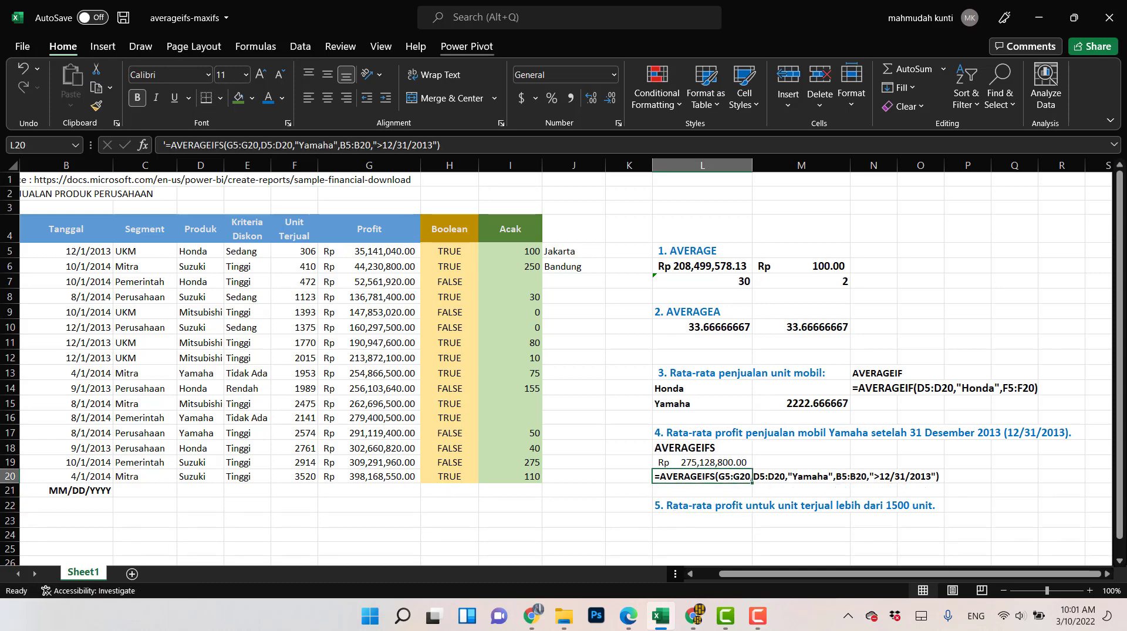
pyautogui.click(263, 74)
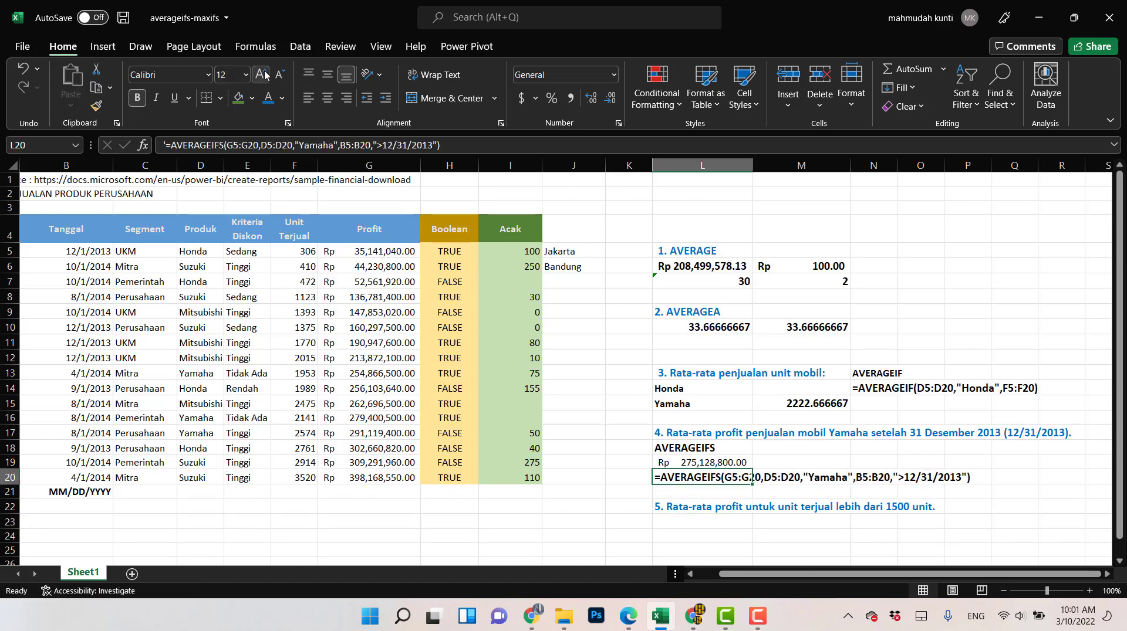
pyautogui.click(263, 74)
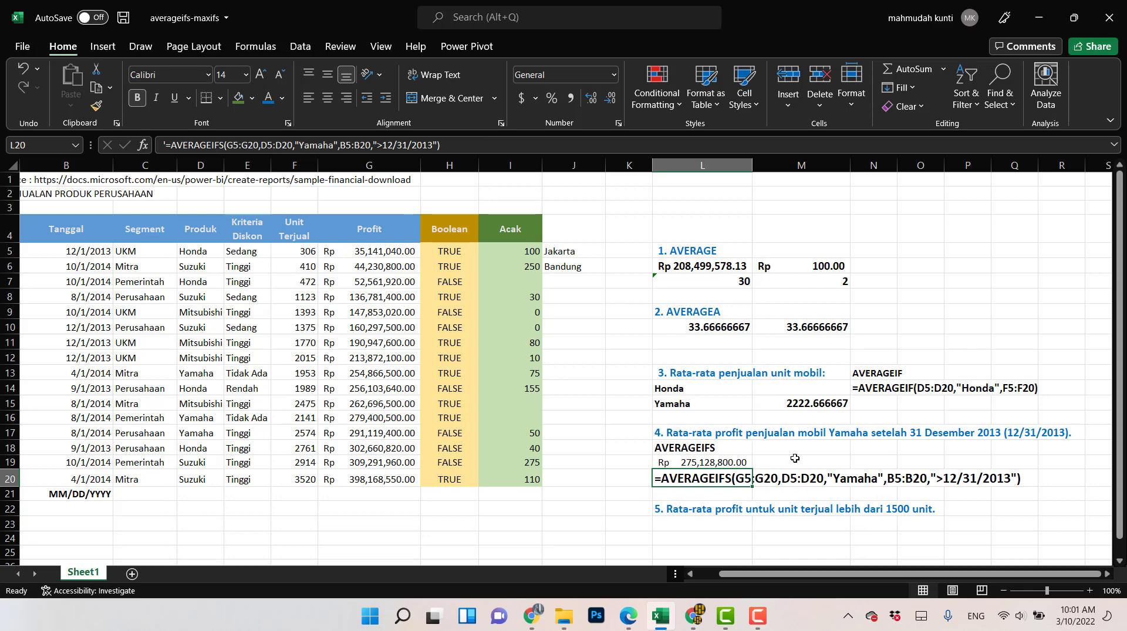
pyautogui.click(813, 464)
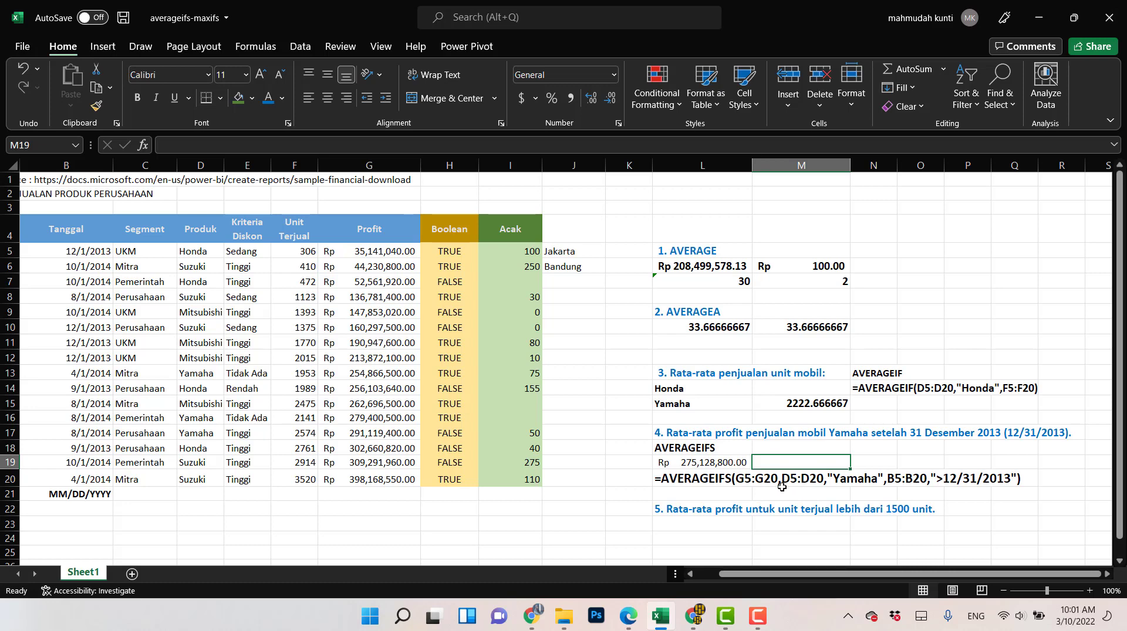
pyautogui.click(744, 480)
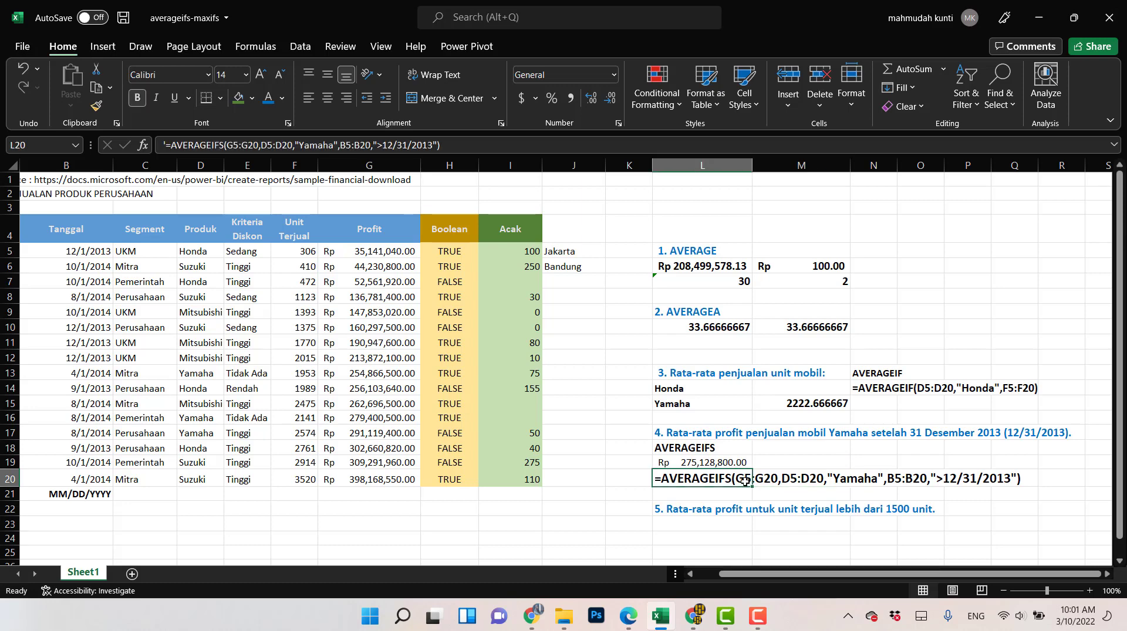
pyautogui.click(698, 525)
pyautogui.scroll(-1, 735, 492)
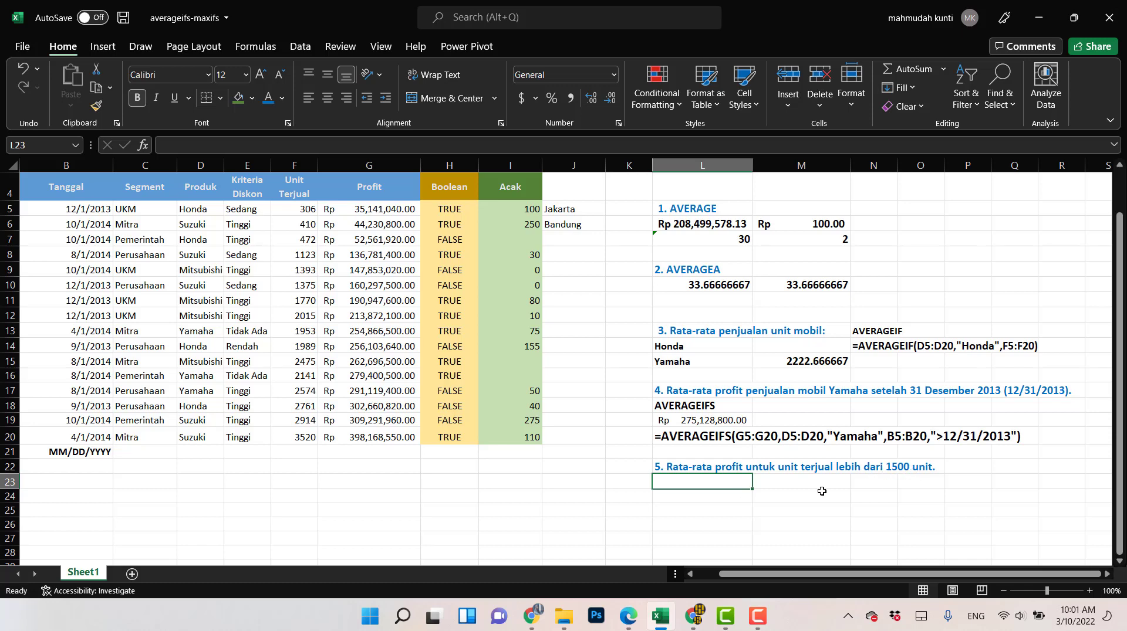
pyautogui.click(713, 500)
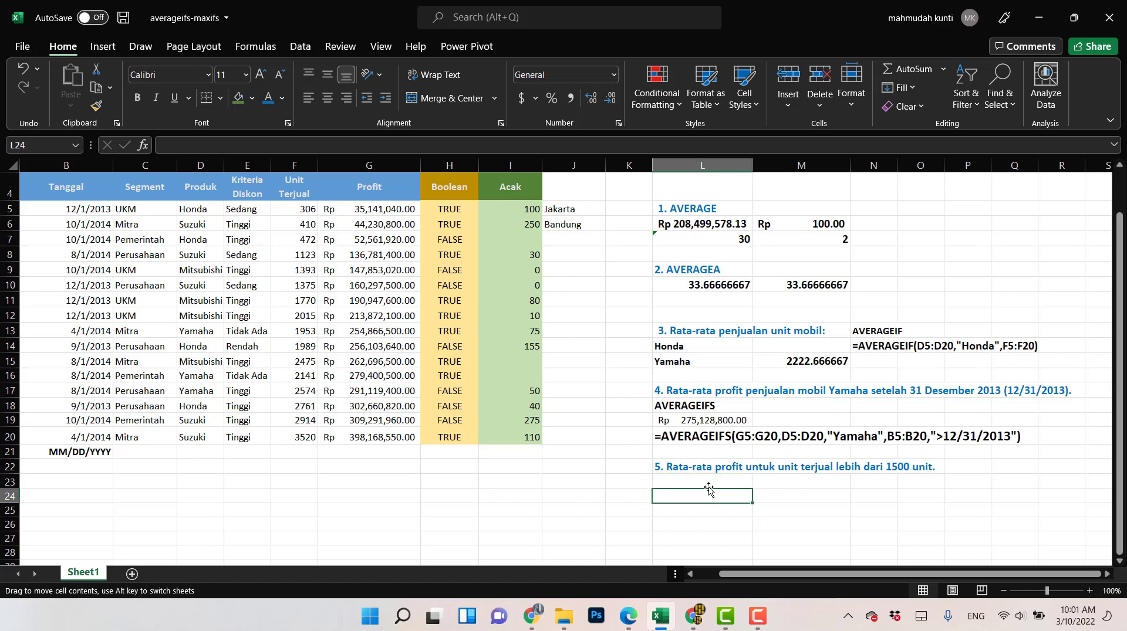
pyautogui.click(704, 480)
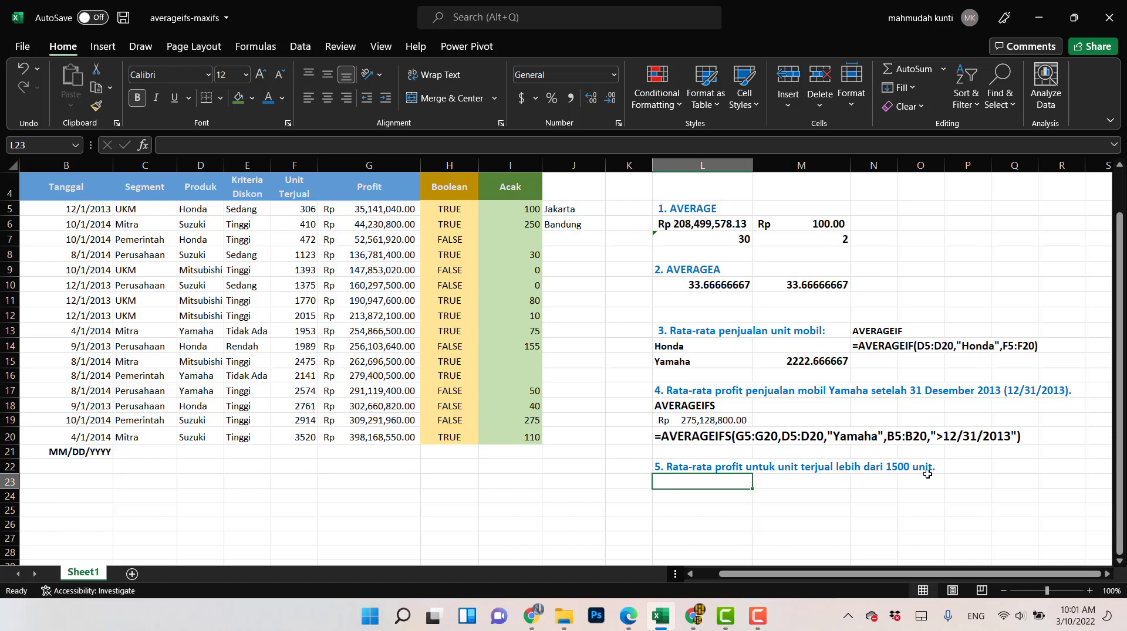
pyautogui.scroll(1, 928, 474)
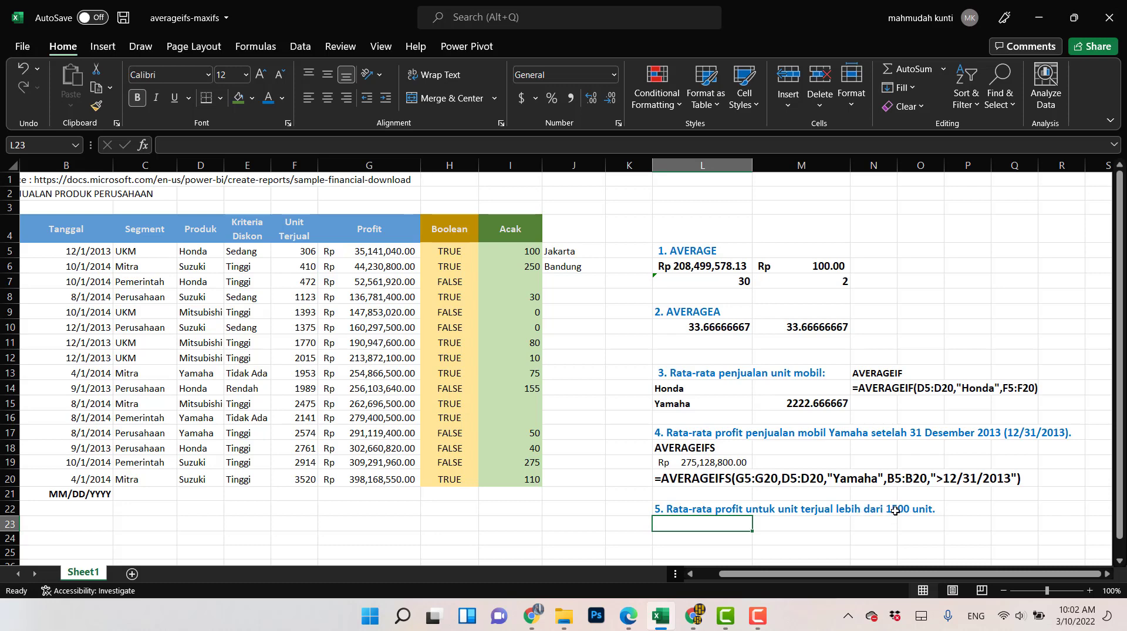
# Insert "mobil Mitsubishi" after "profit" in the fifth question's heading in L22.
pyautogui.click(895, 510)
pyautogui.click(686, 508)
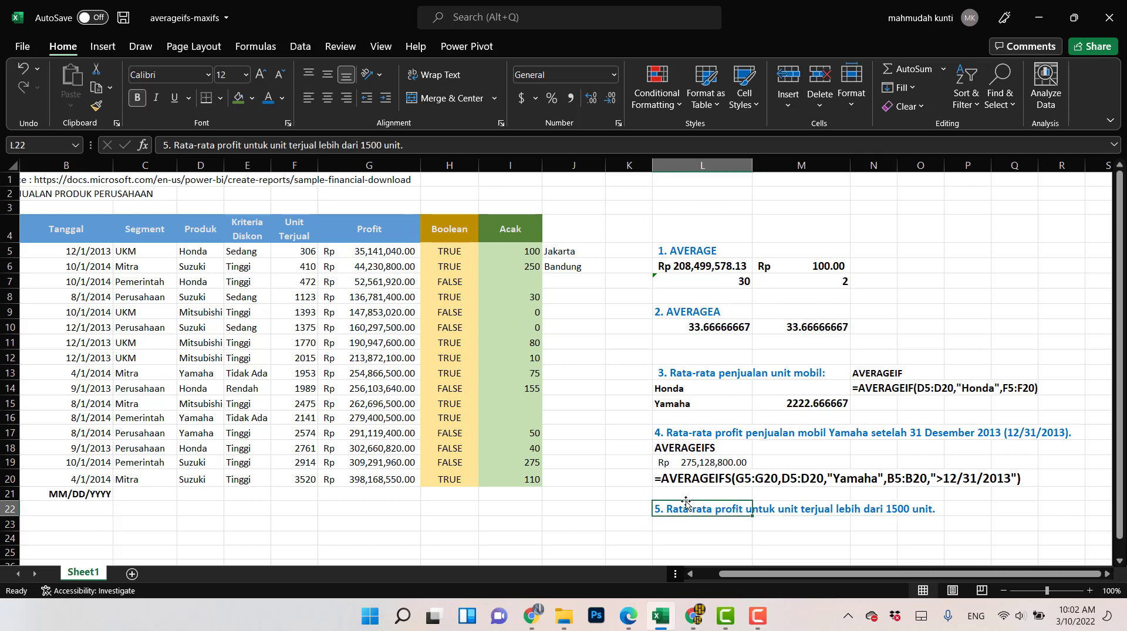
pyautogui.click(422, 145)
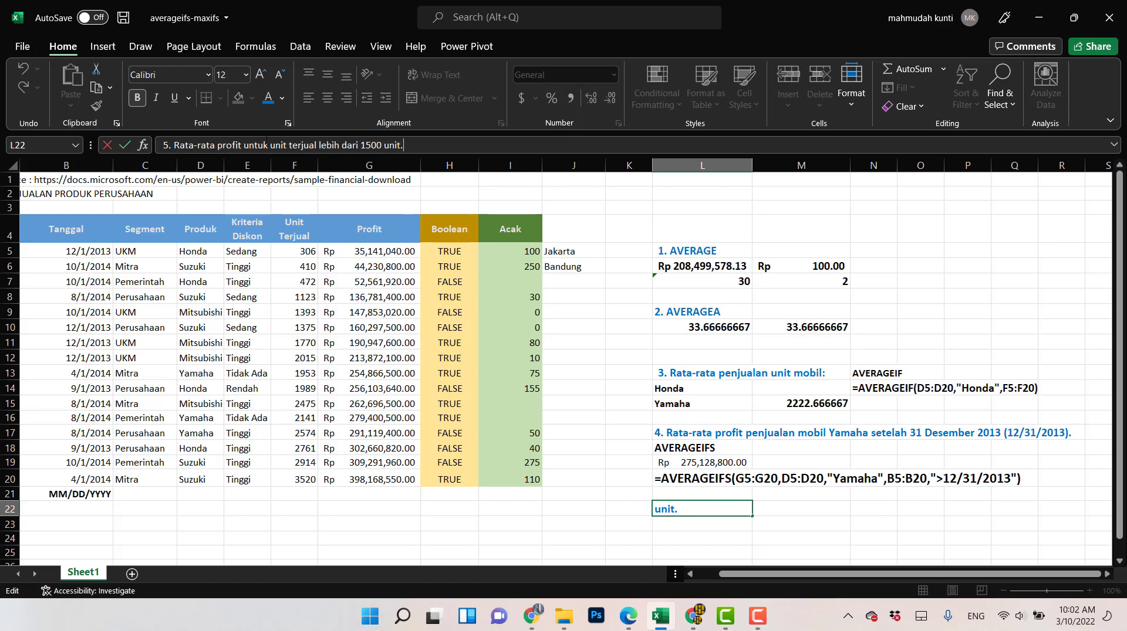
pyautogui.click(245, 145)
pyautogui.write('mobil')
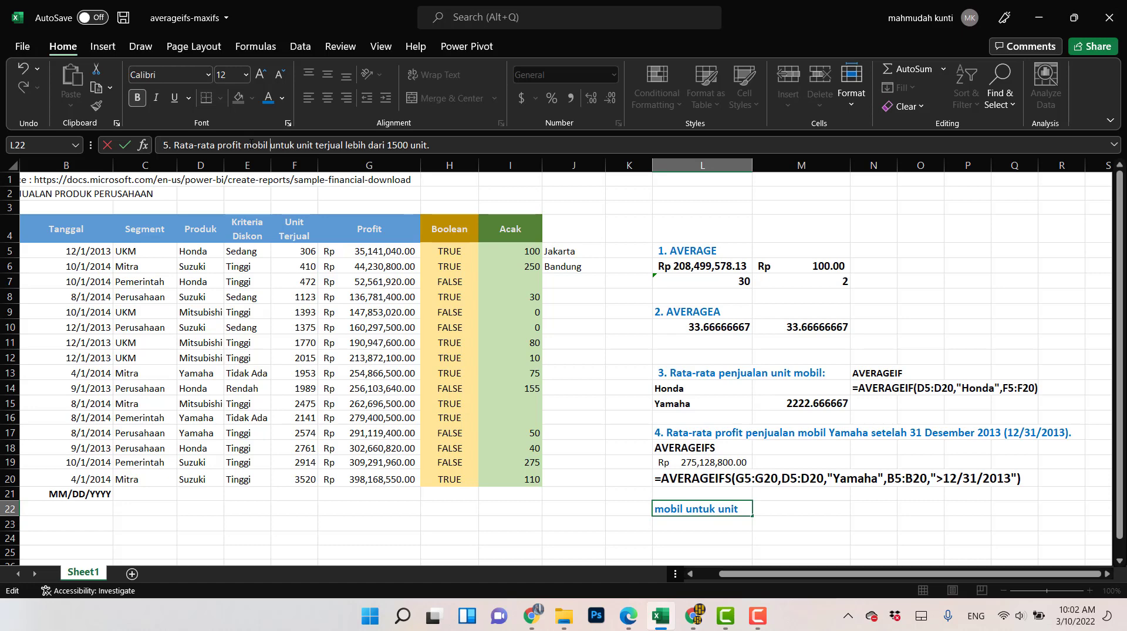
pyautogui.write('Mits')
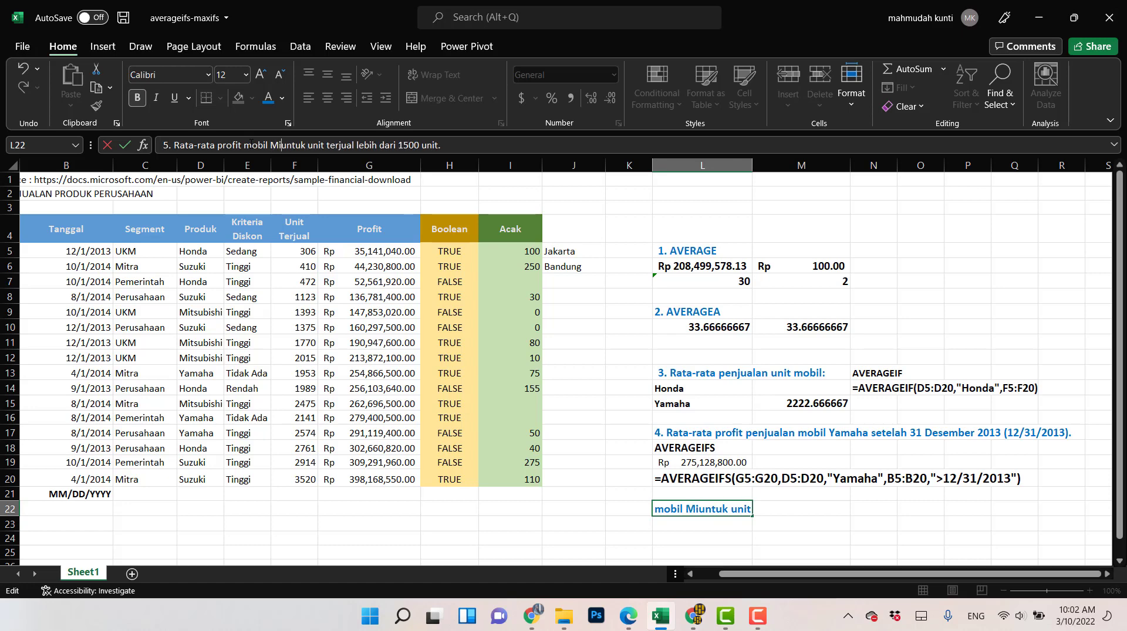
pyautogui.write('ubishi')
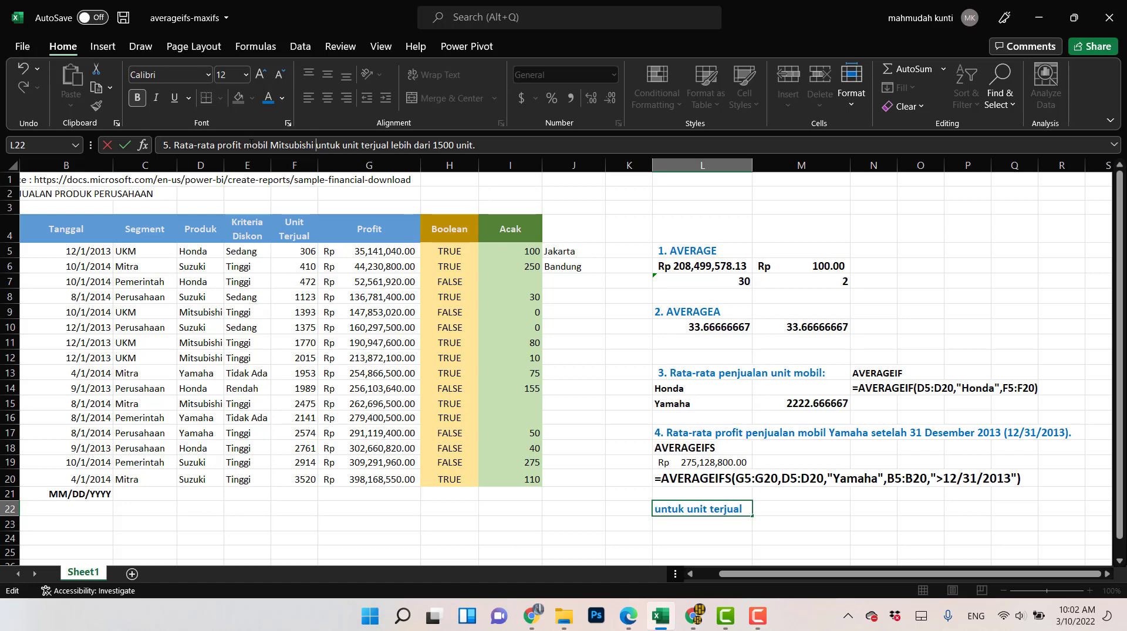
pyautogui.press('Return')
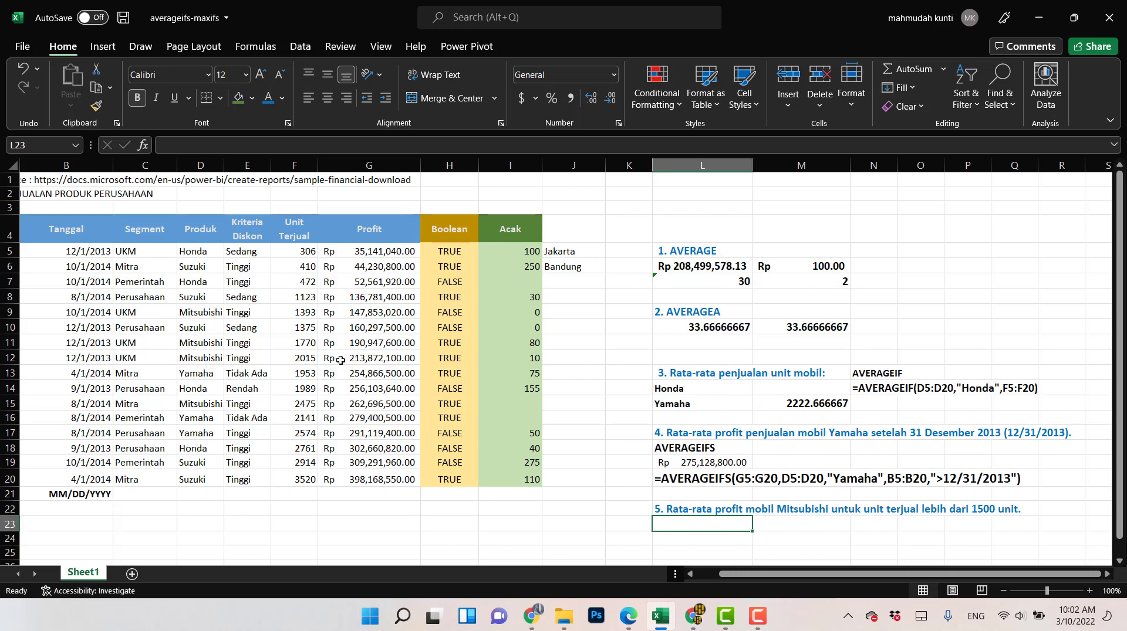
# Start an AVERAGEIFS formula in L23 with the profit range G5:G20 as the average range.
pyautogui.click(314, 359)
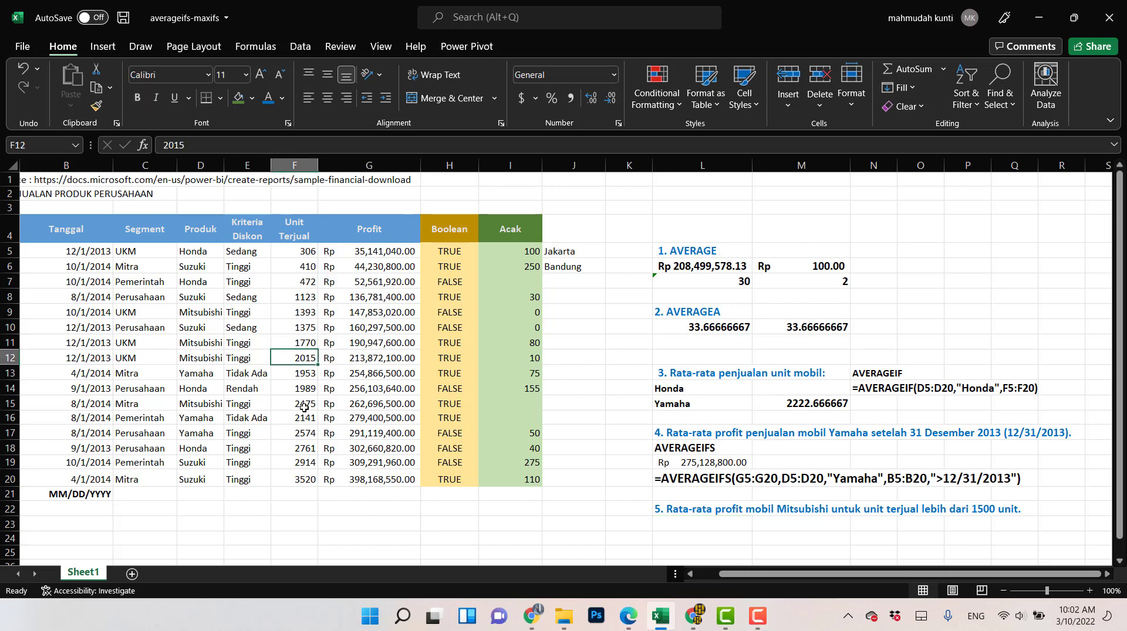
pyautogui.click(304, 312)
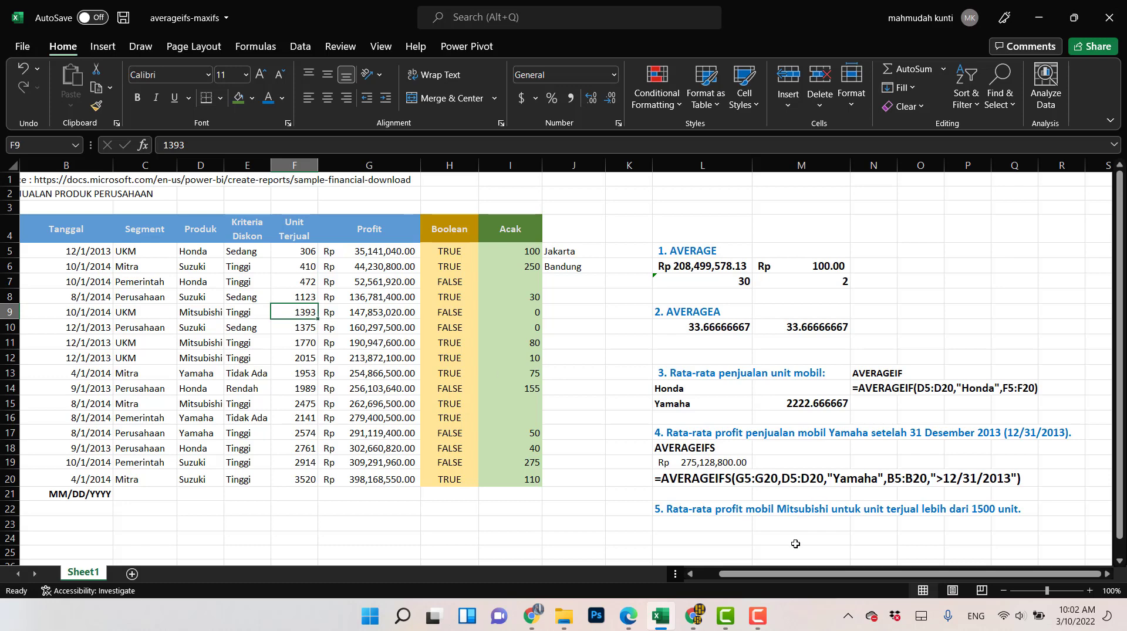
pyautogui.click(706, 524)
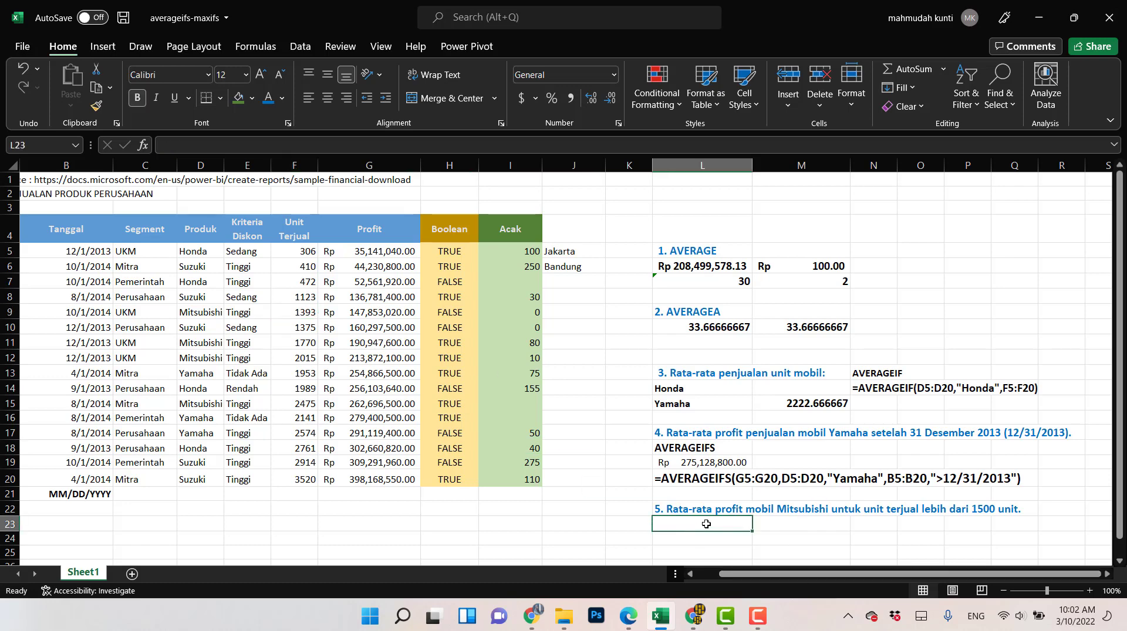
pyautogui.write('=ave')
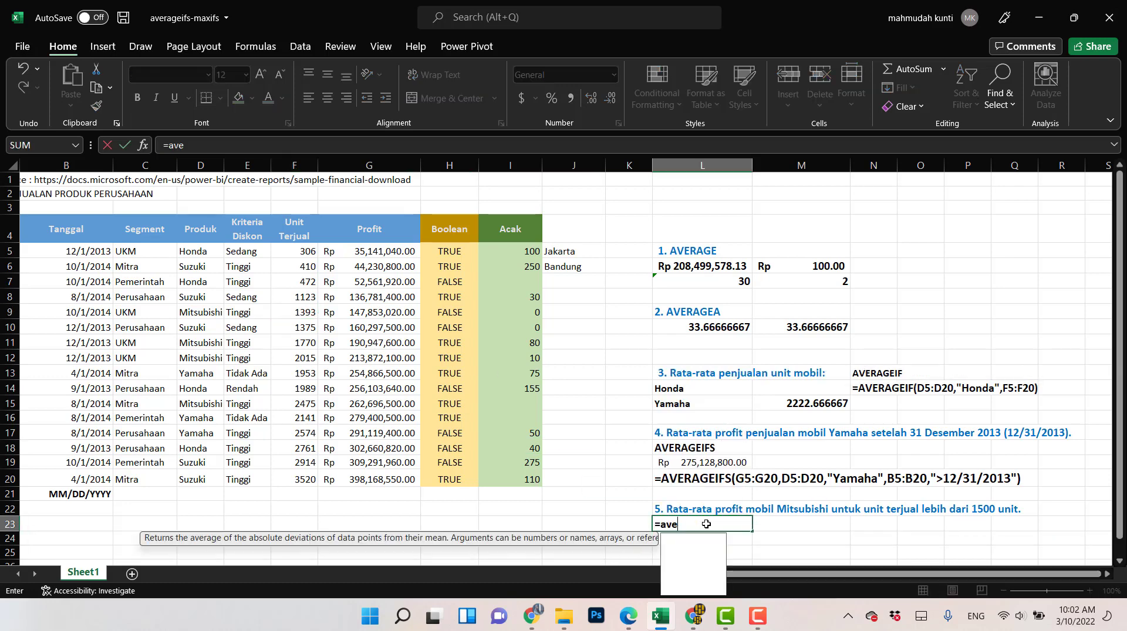
pyautogui.write('rageifs(')
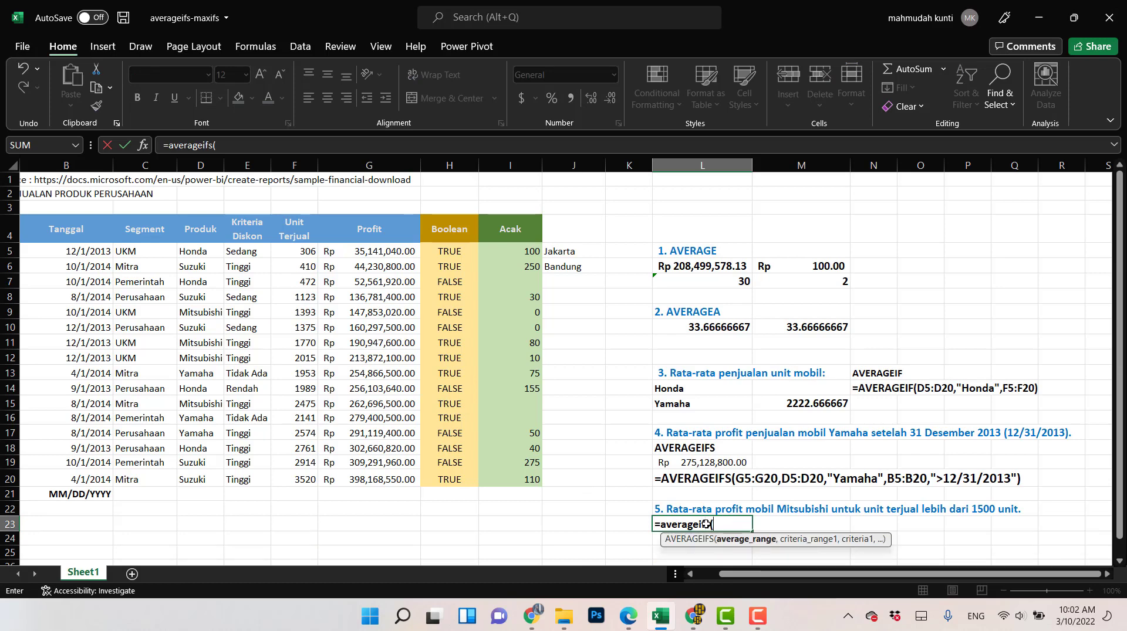
pyautogui.click(373, 249)
pyautogui.moveTo(374, 277); pyautogui.dragTo(376, 485)
pyautogui.write(',')
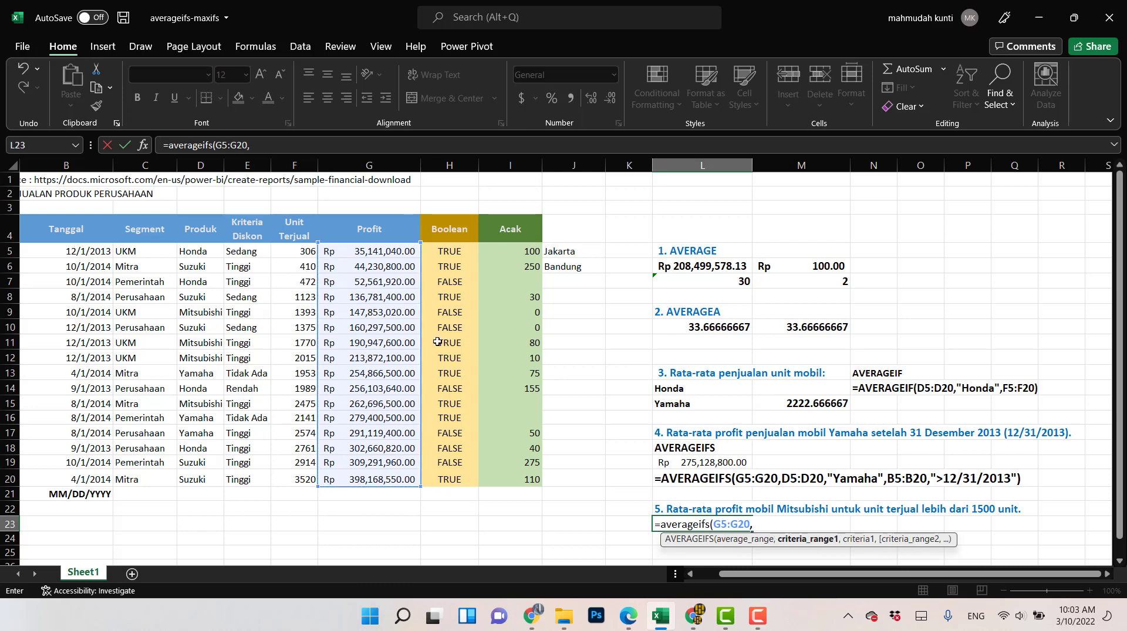
# Add the product range D5:D20 with the criterion "Mitsubishi" as the first condition of the L23 formula.
pyautogui.click(200, 253)
pyautogui.moveTo(199, 253); pyautogui.dragTo(183, 473)
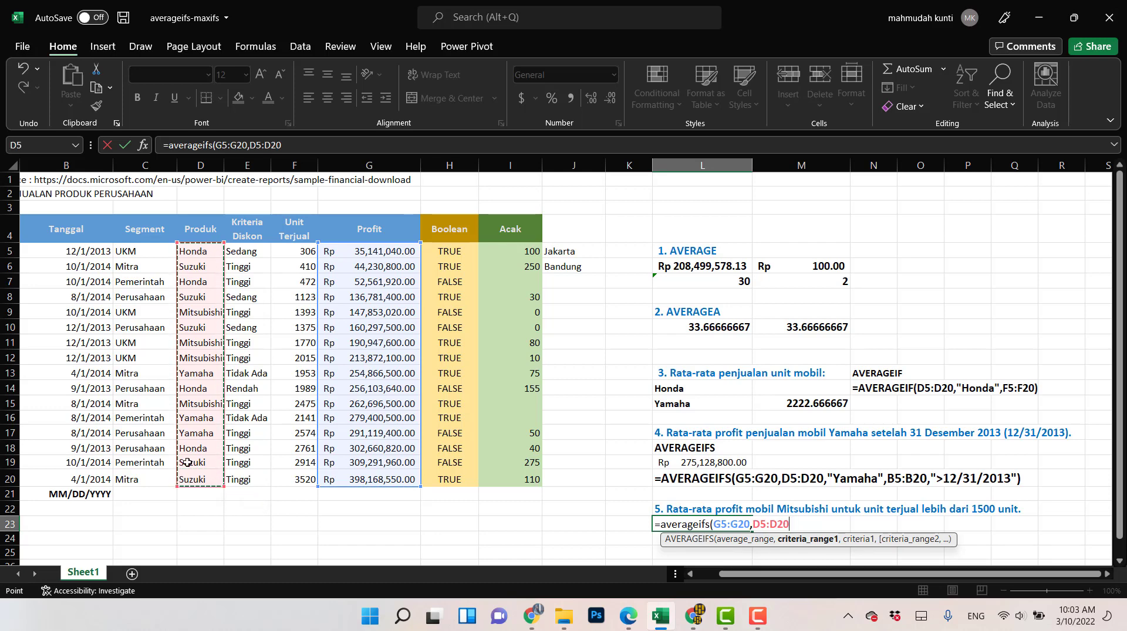
pyautogui.write(',')
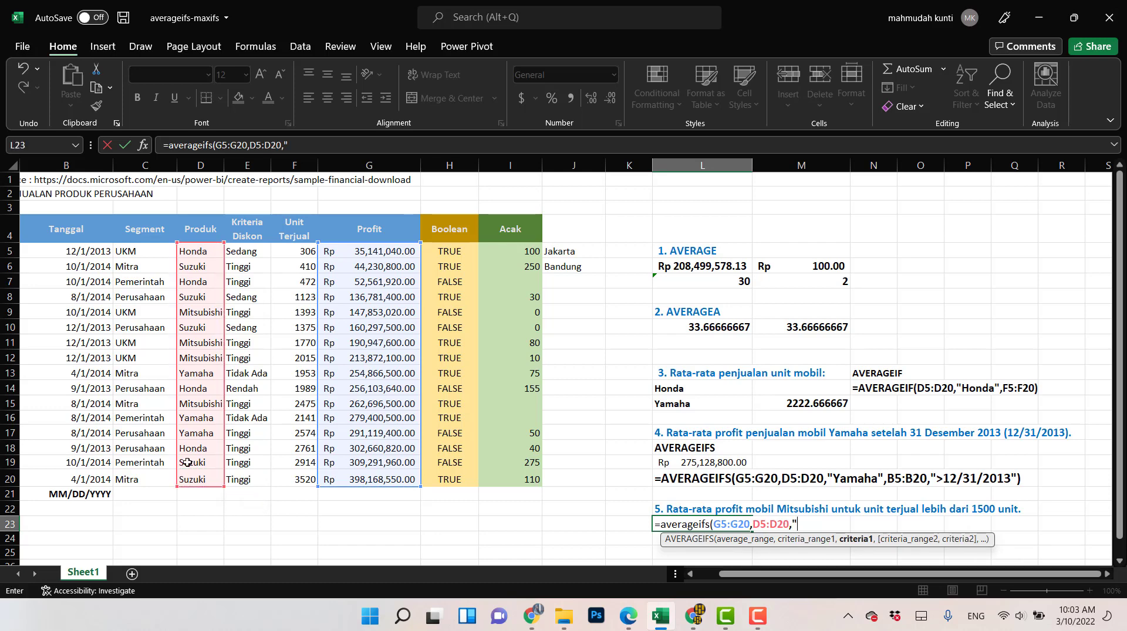
pyautogui.write('"Mitsubishi",')
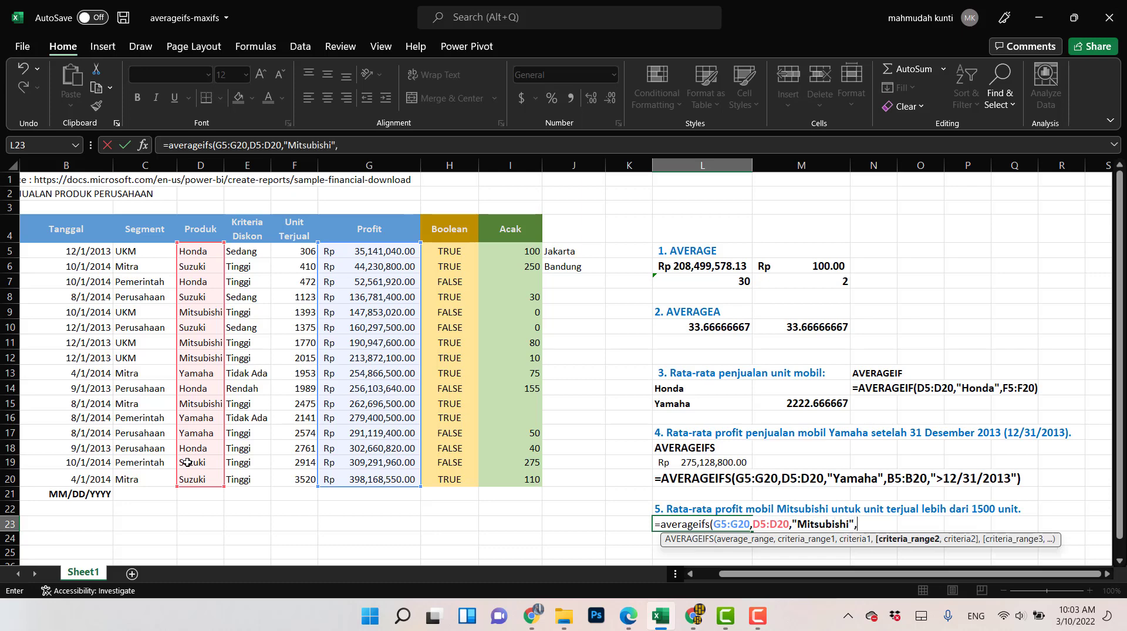
# Add the units sold range F5:F20 with the criterion ">1500" as the second condition and complete the L23 formula.
pyautogui.moveTo(293, 250); pyautogui.dragTo(300, 481)
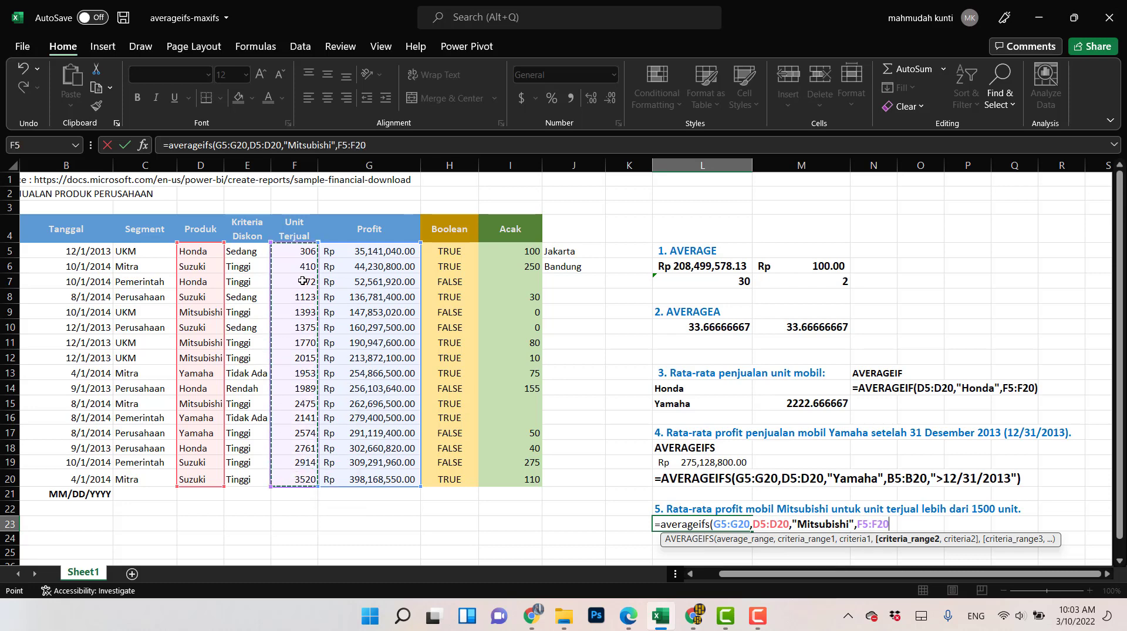
pyautogui.write(',')
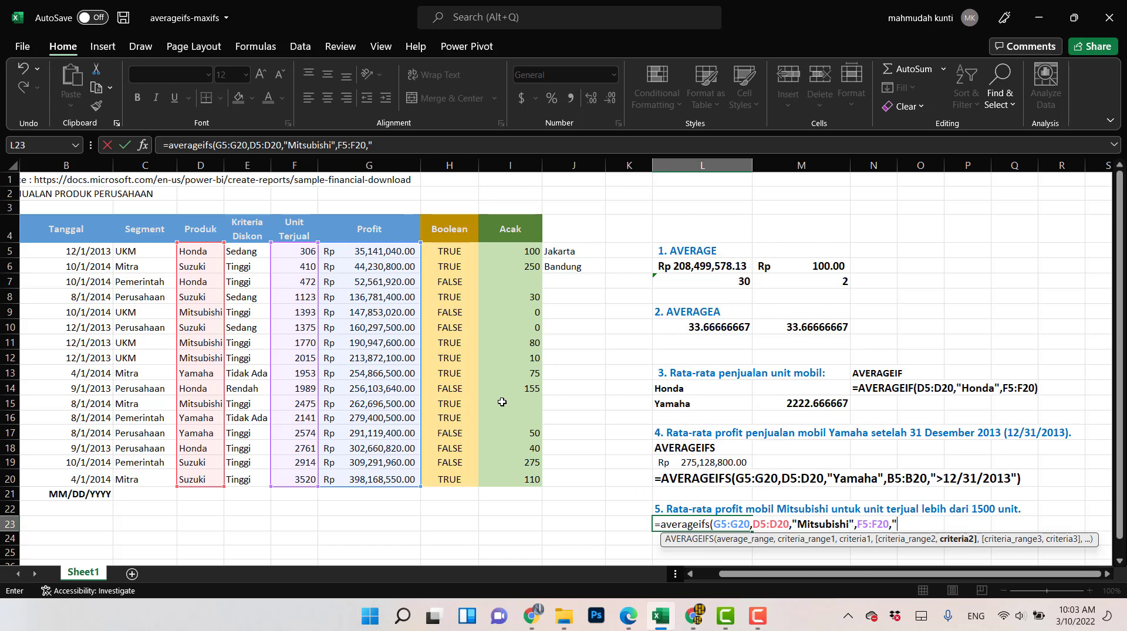
pyautogui.write('>1500")')
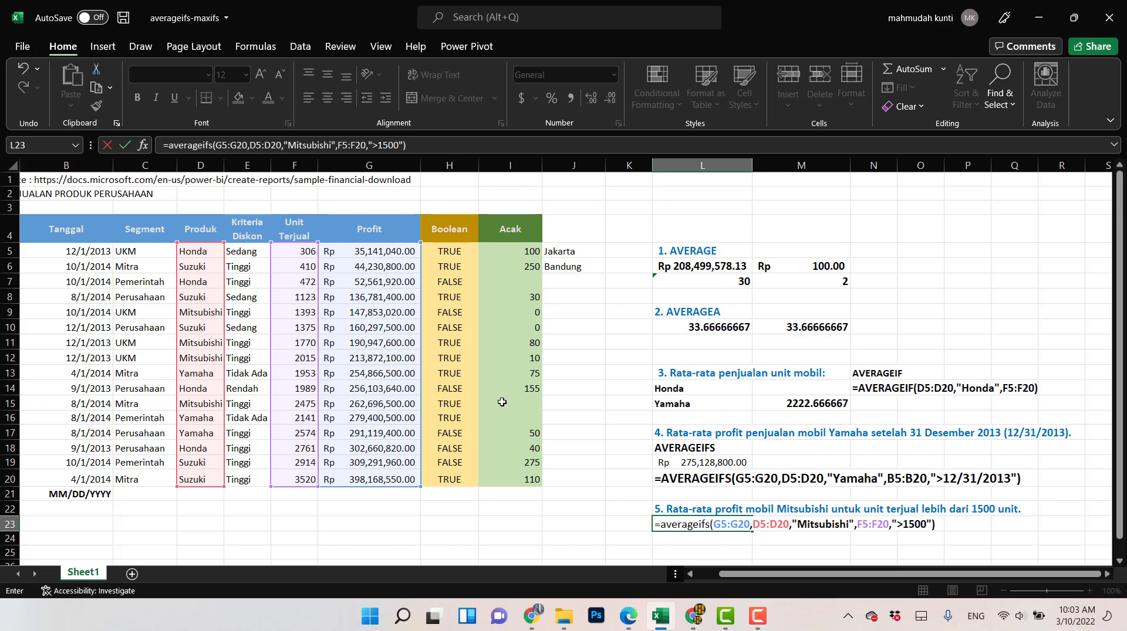
pyautogui.press('Return')
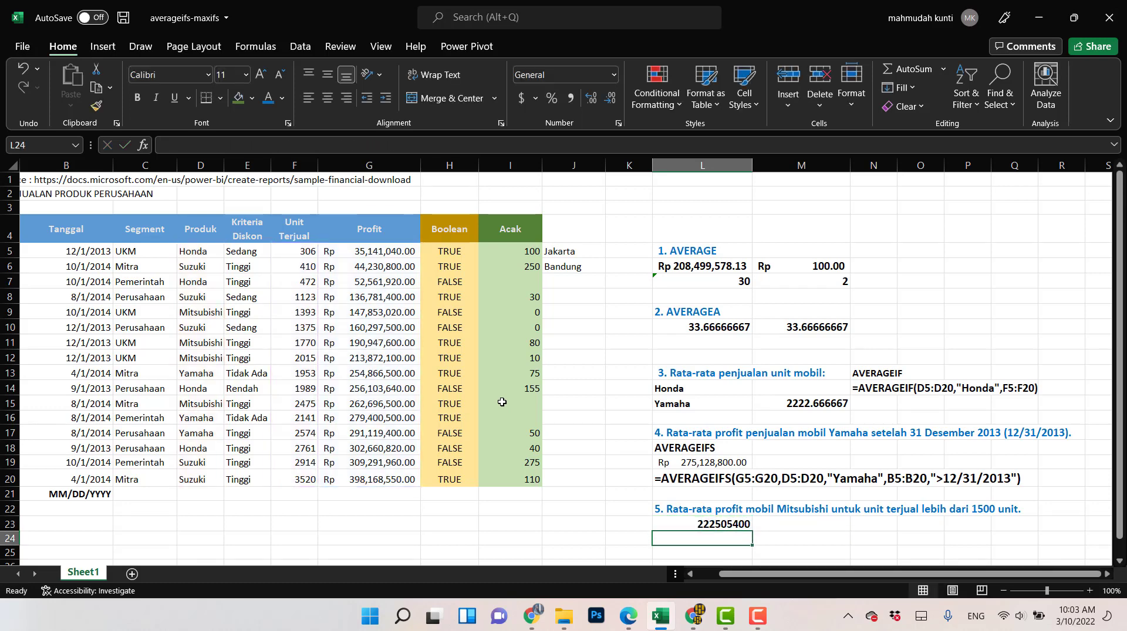
# Copy the rupiah accounting format of profit cell G7 onto the AVERAGEIFS result in L23.
pyautogui.click(404, 283)
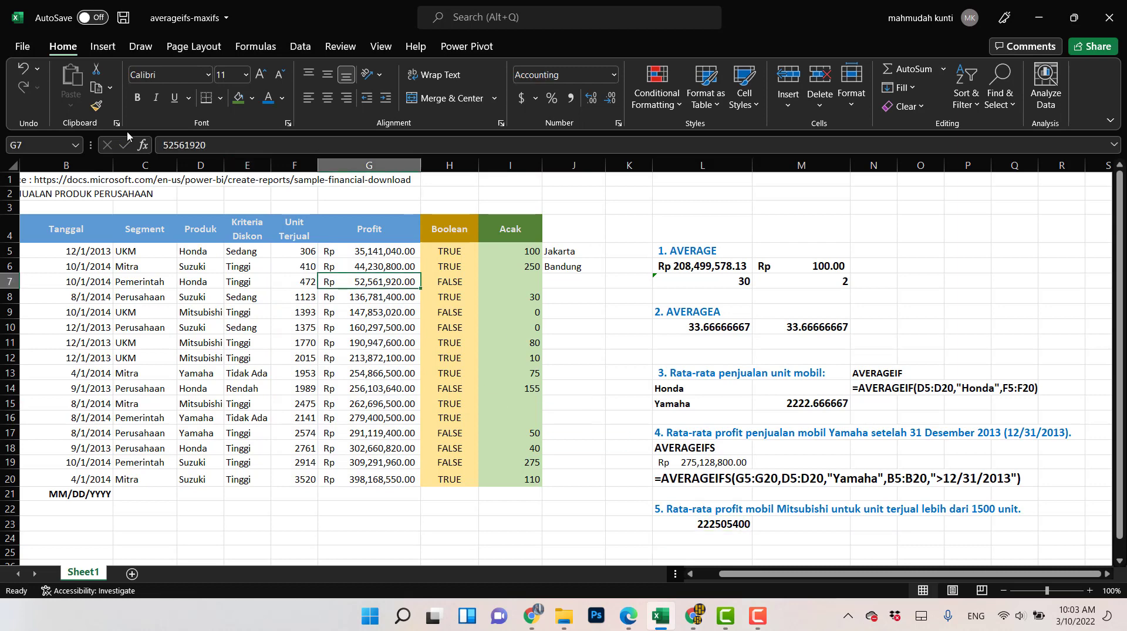
pyautogui.click(97, 105)
pyautogui.click(734, 524)
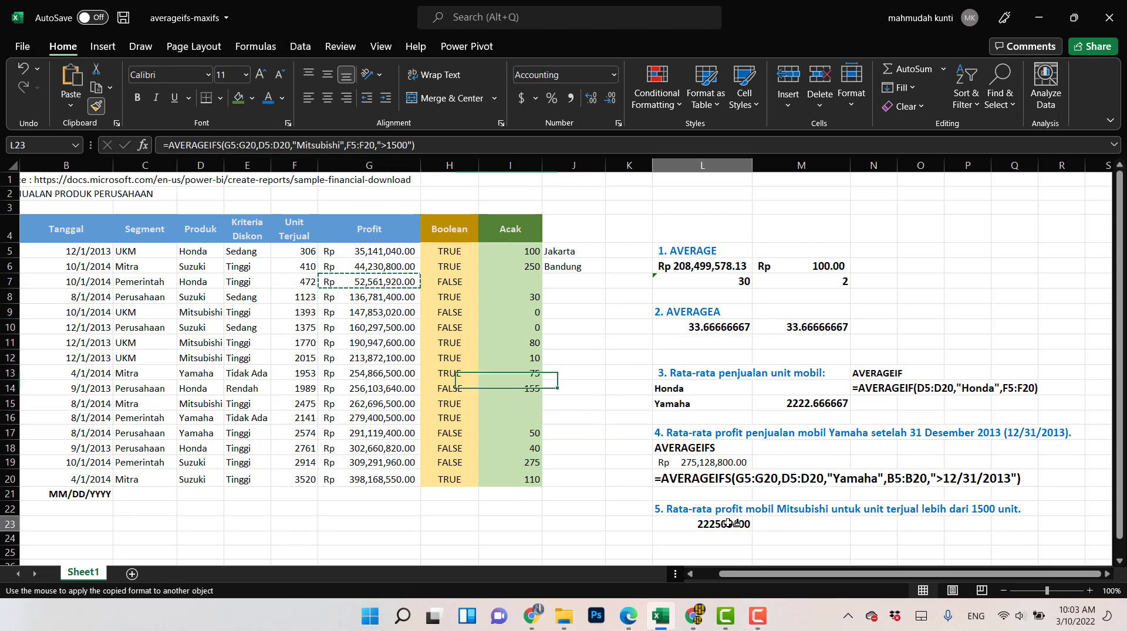
pyautogui.click(781, 536)
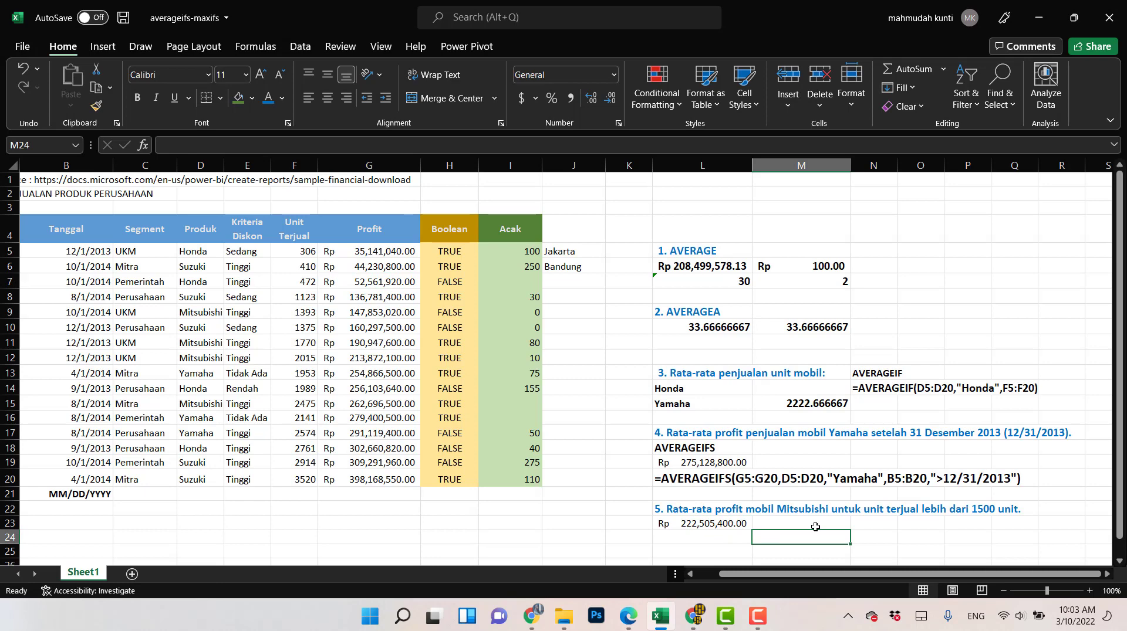